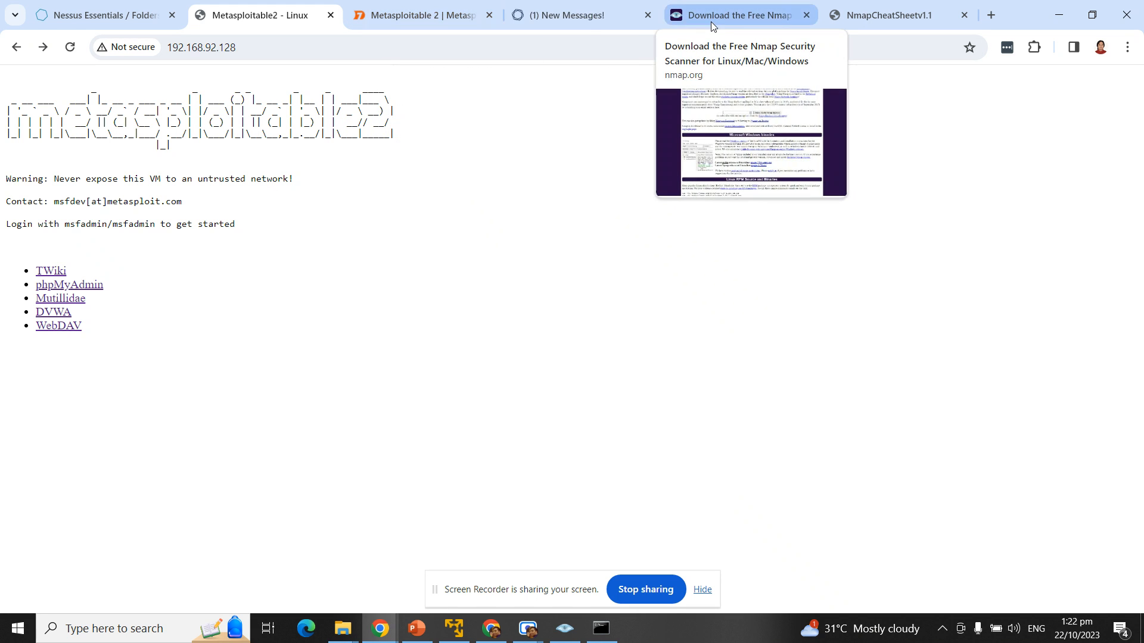
# Step: Switch Chrome to the Tenable Nessus Essentials product page tab
pyautogui.click(545, 19)
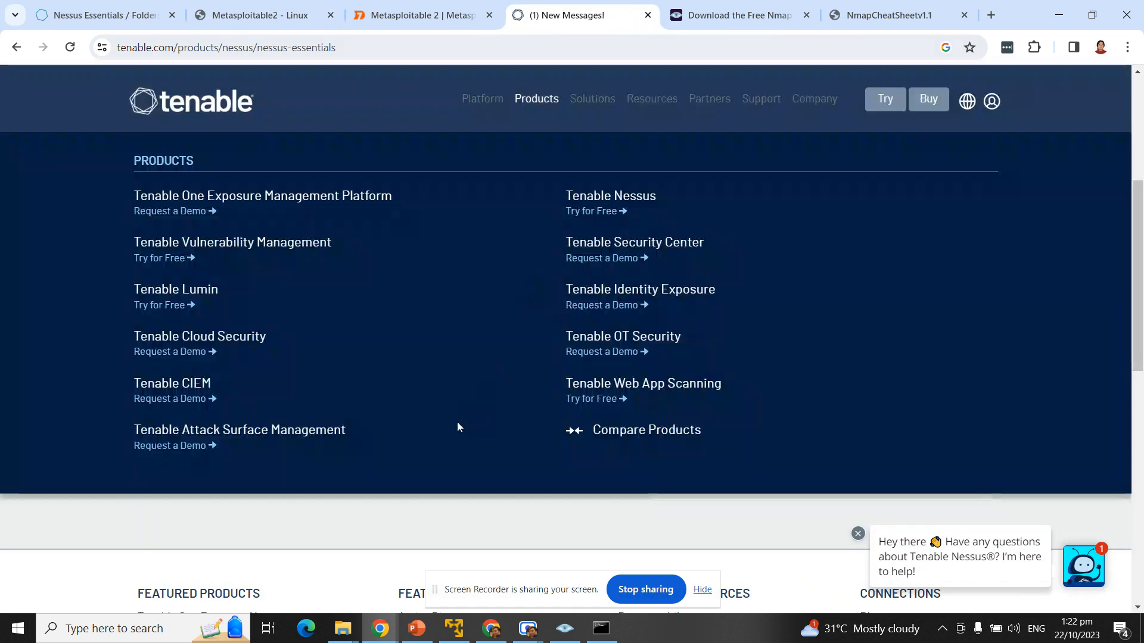
# Step: Highlight the Nessus Essentials page heading and the 16 IP address scanning limit
pyautogui.scroll(3, 224, 441)
pyautogui.scroll(3, 224, 441)
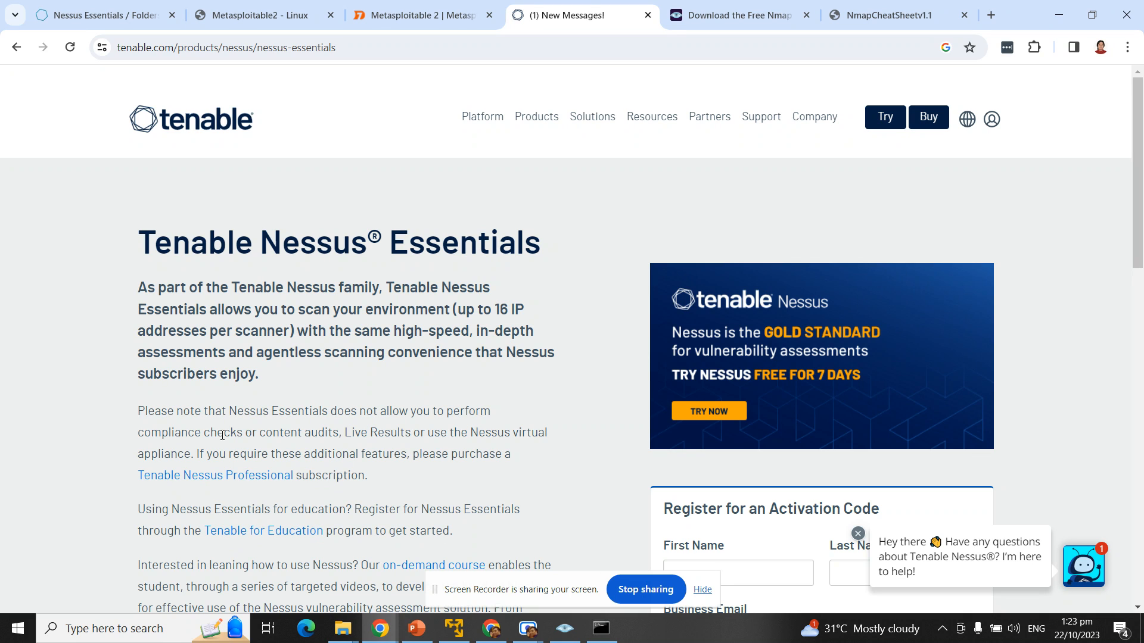
pyautogui.doubleClick(268, 243)
pyautogui.moveTo(427, 238); pyautogui.dragTo(524, 243)
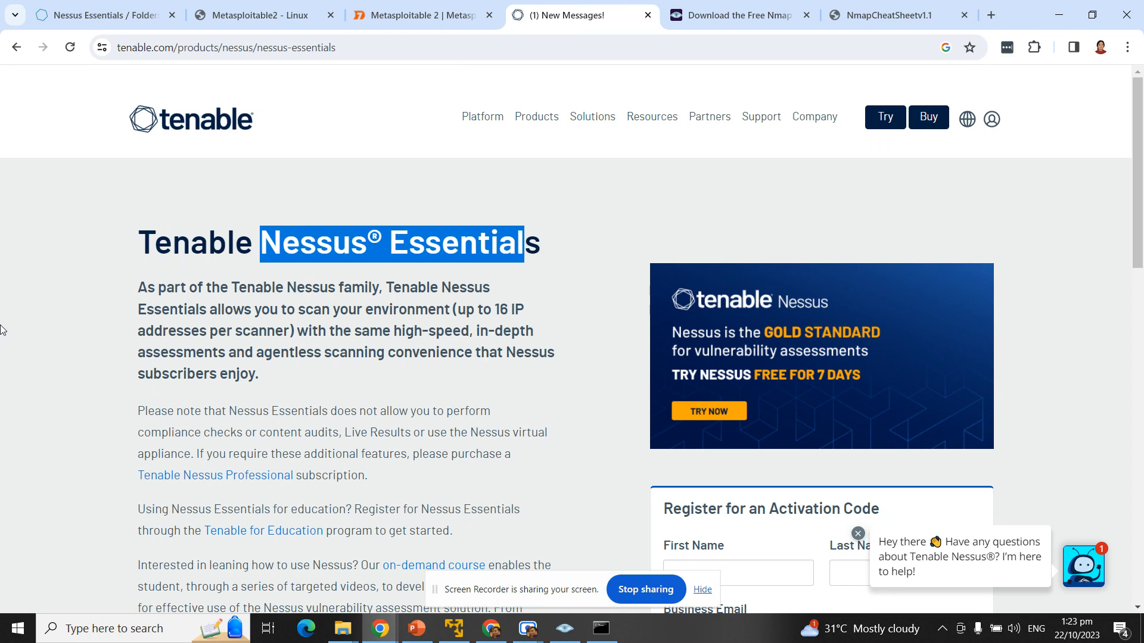
pyautogui.click(545, 254)
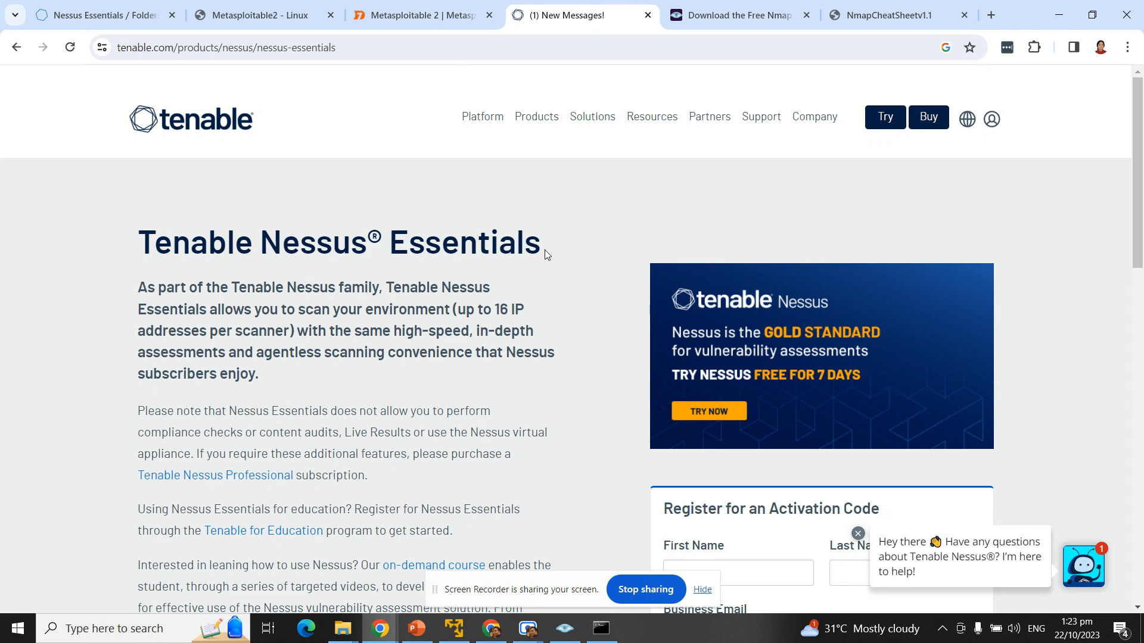
pyautogui.moveTo(541, 243); pyautogui.dragTo(348, 244)
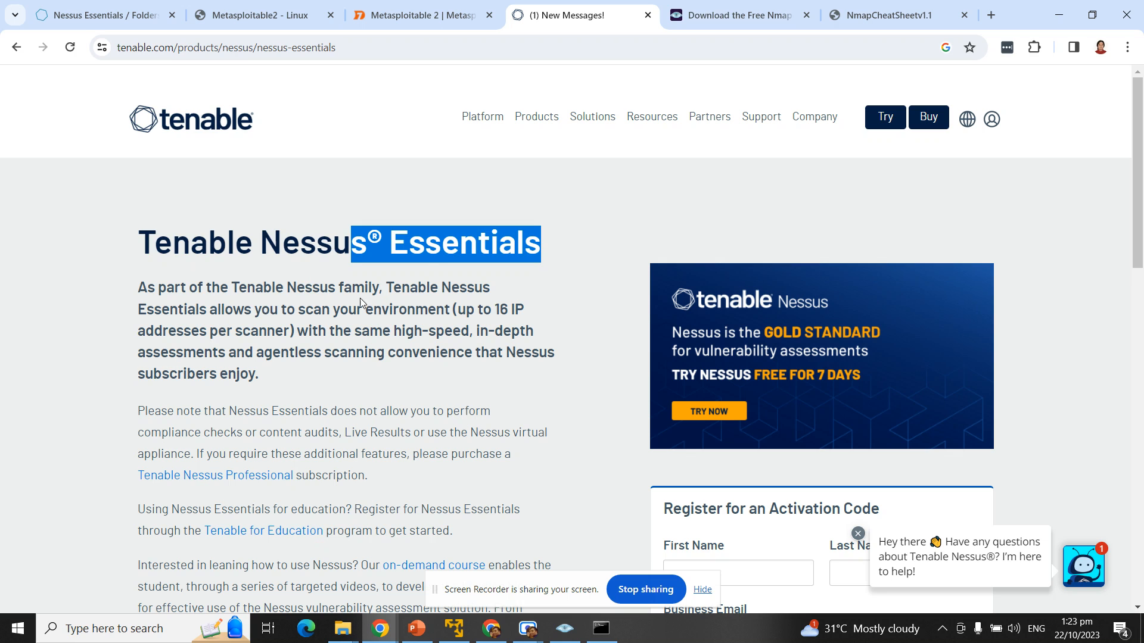
pyautogui.moveTo(218, 309); pyautogui.dragTo(548, 332)
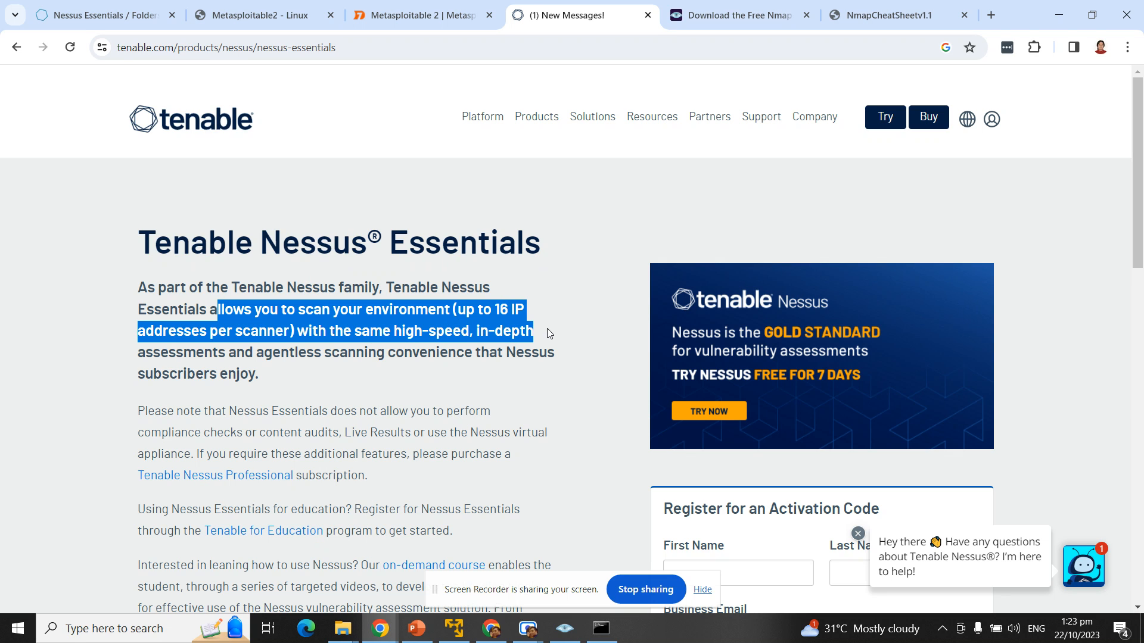
# Step: Highlight the sentence about the on-demand course, then clear the highlight
pyautogui.scroll(-1, 161, 352)
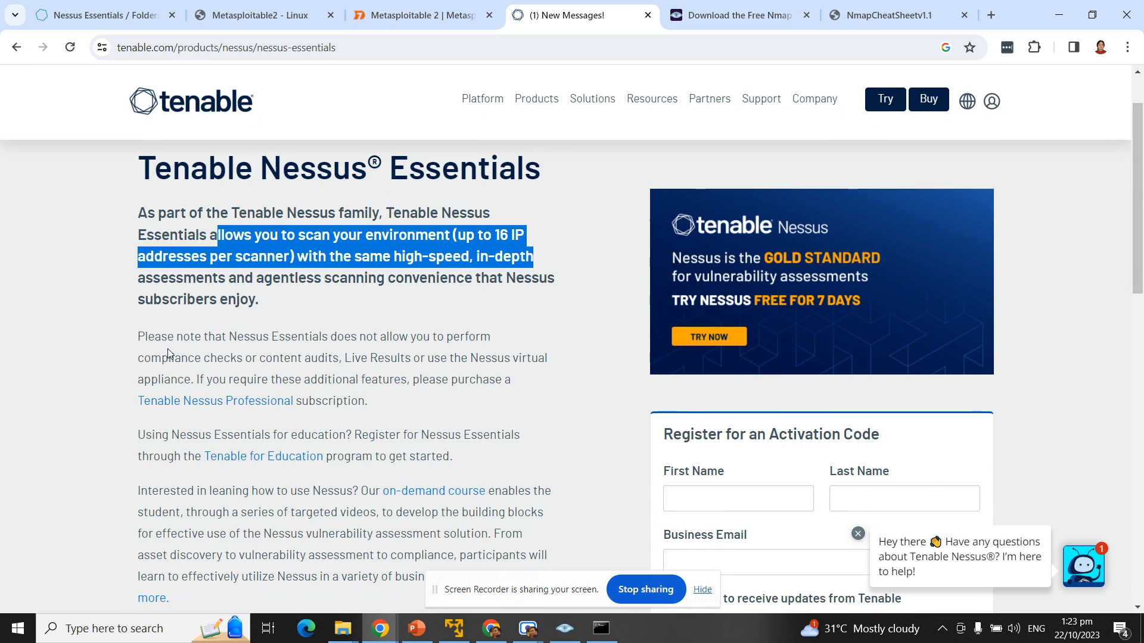
pyautogui.scroll(-2, 161, 349)
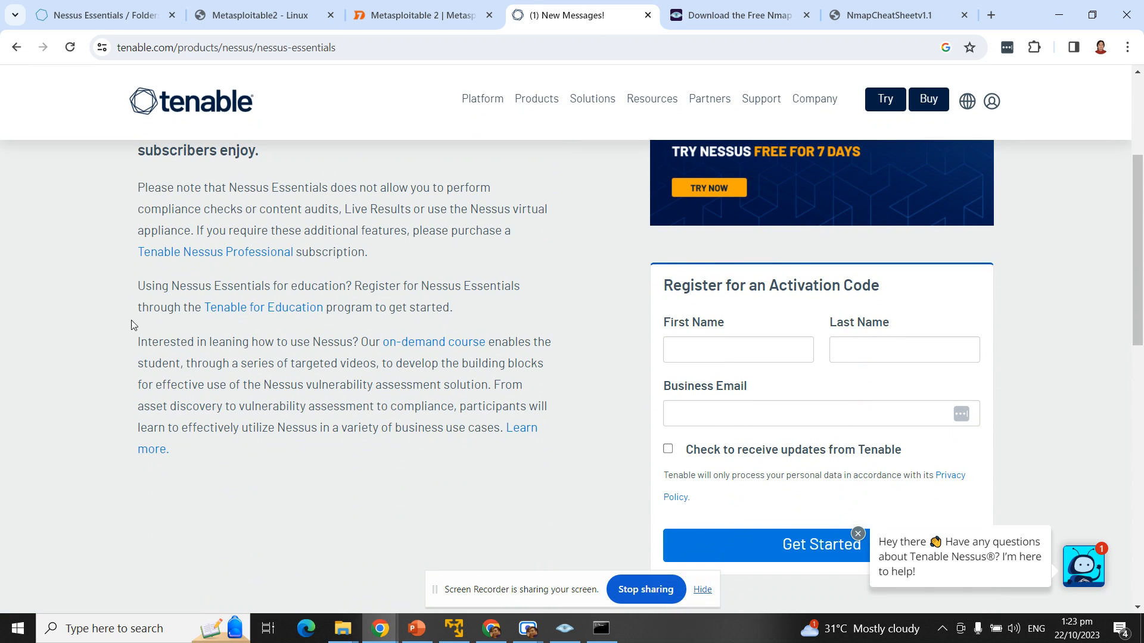
pyautogui.moveTo(137, 341); pyautogui.dragTo(526, 373)
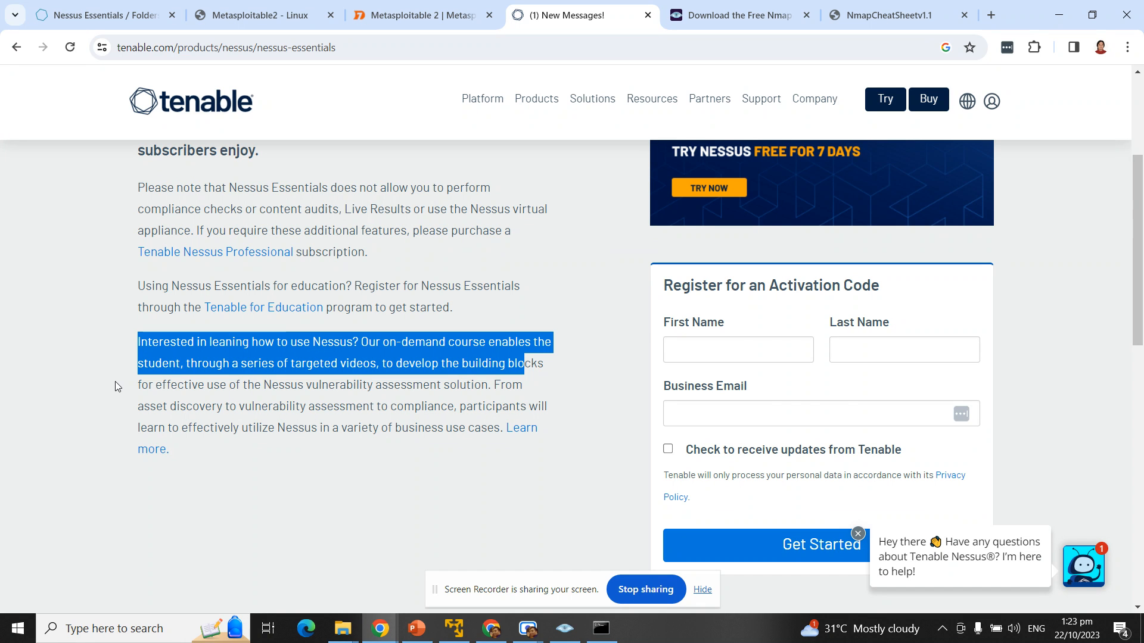
pyautogui.scroll(2, 104, 352)
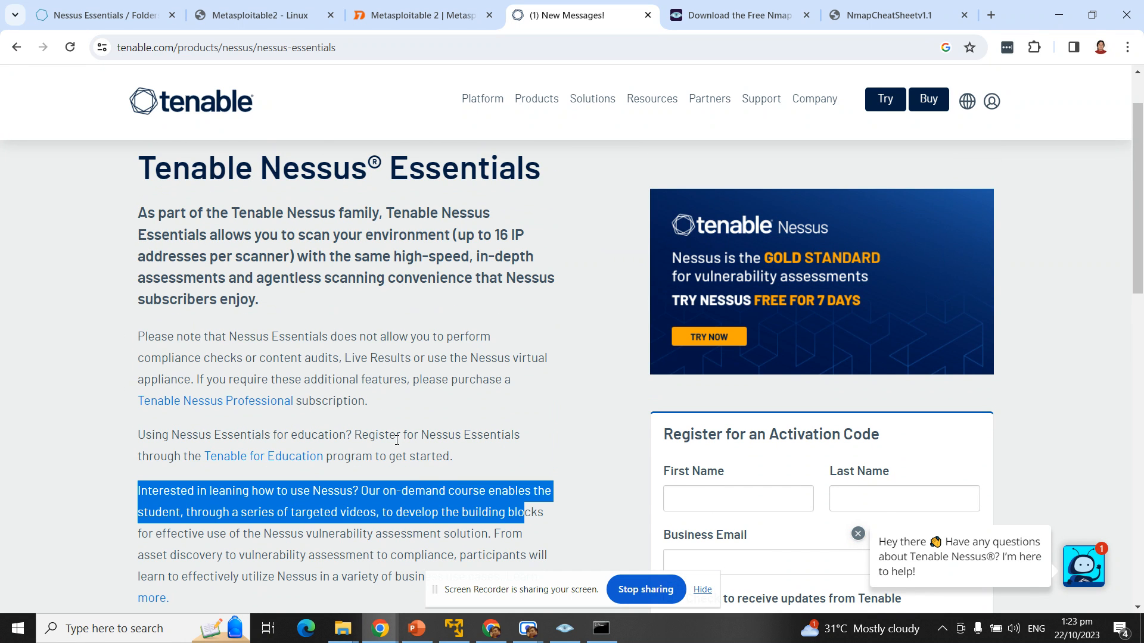
pyautogui.click(593, 404)
# Step: Point out the registration form's name fields, then return to the Nessus My Scans list
pyautogui.scroll(-2, 593, 404)
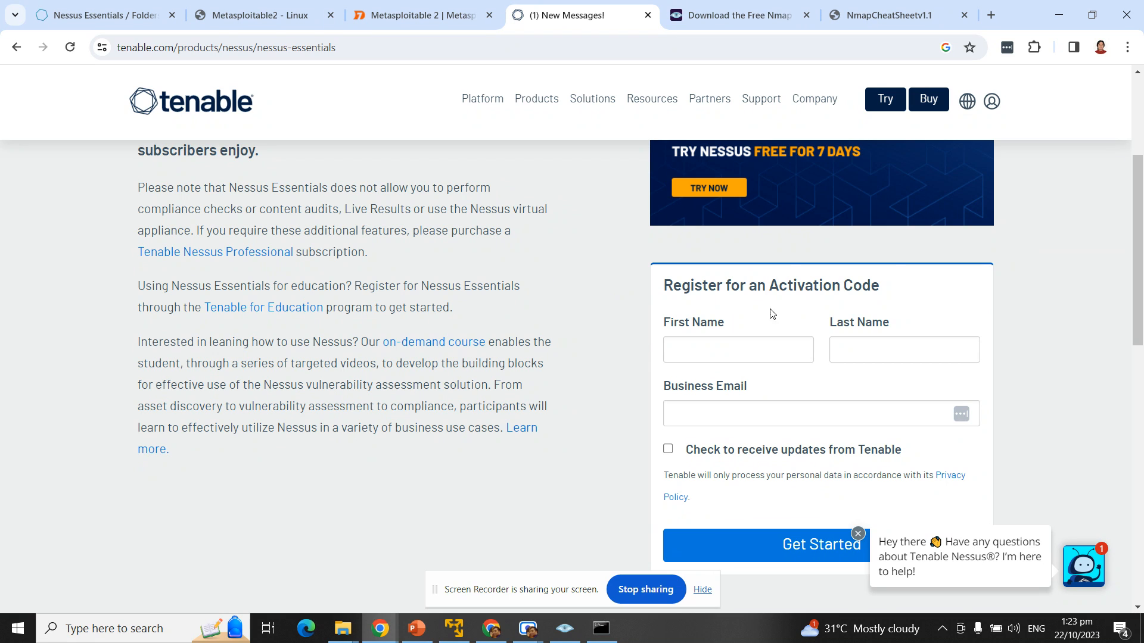
pyautogui.moveTo(707, 323); pyautogui.dragTo(759, 326)
pyautogui.moveTo(882, 326); pyautogui.dragTo(825, 331)
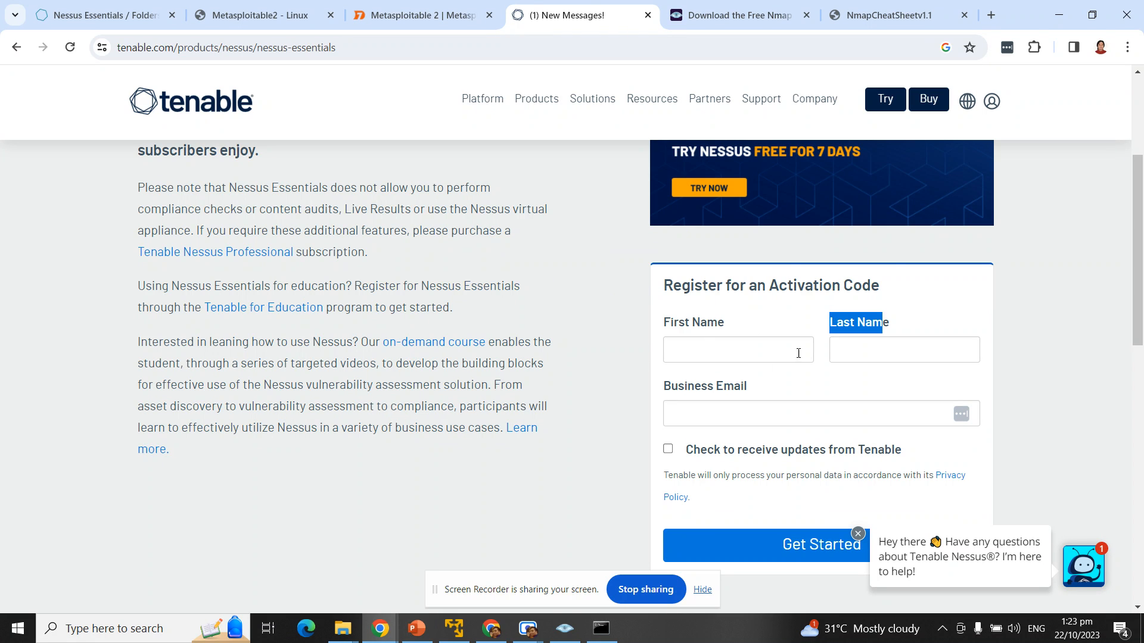
pyautogui.moveTo(746, 394); pyautogui.dragTo(654, 392)
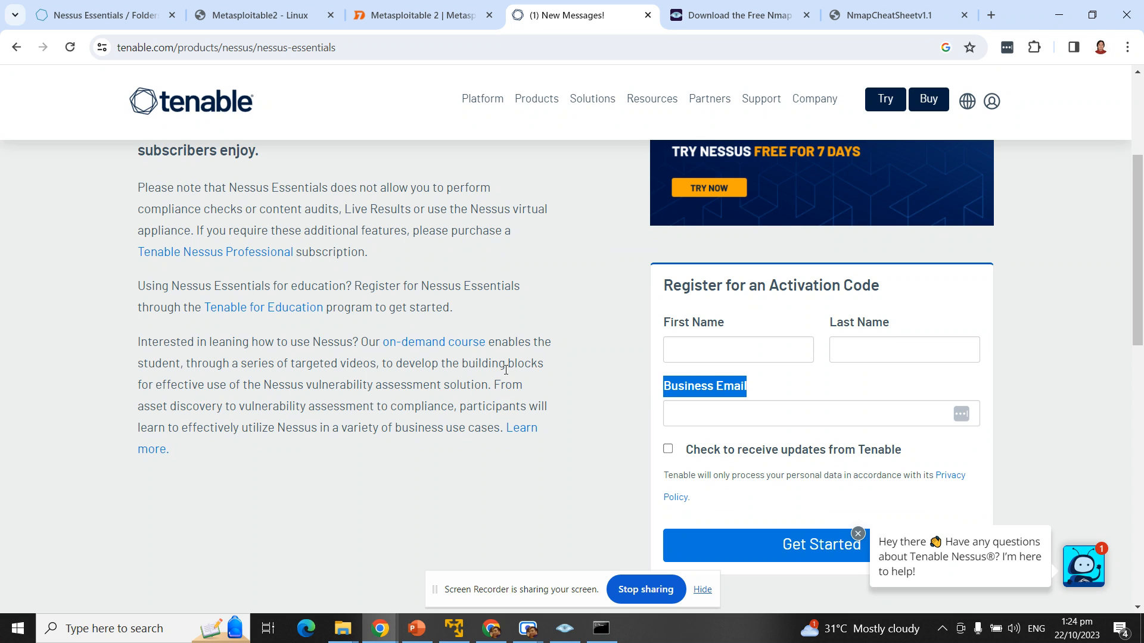
pyautogui.scroll(-1, 373, 396)
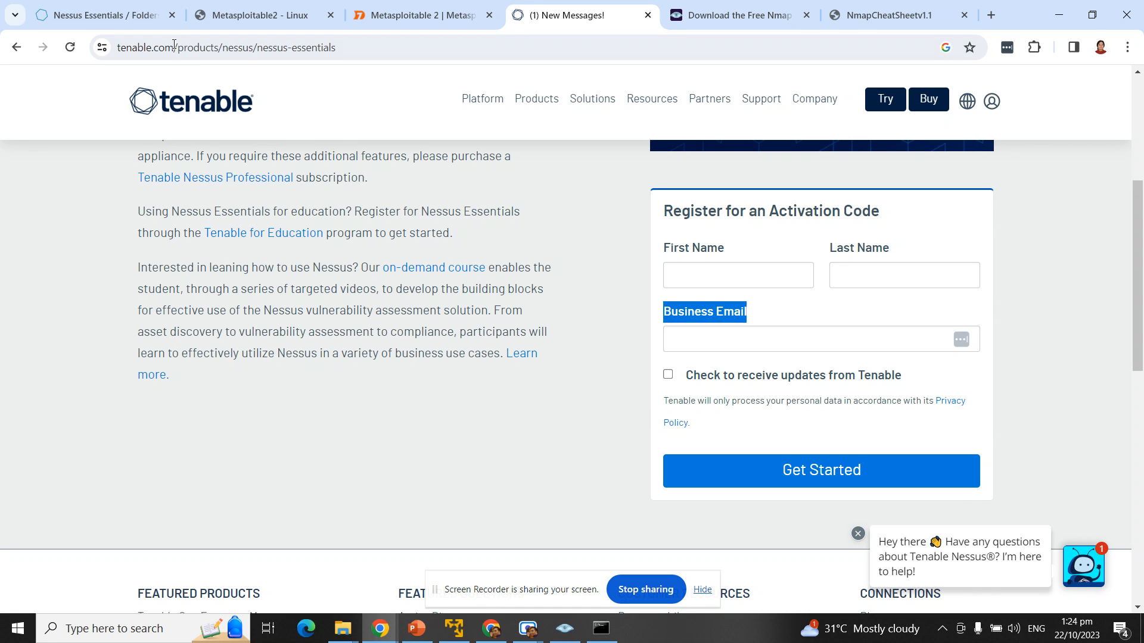
pyautogui.click(119, 15)
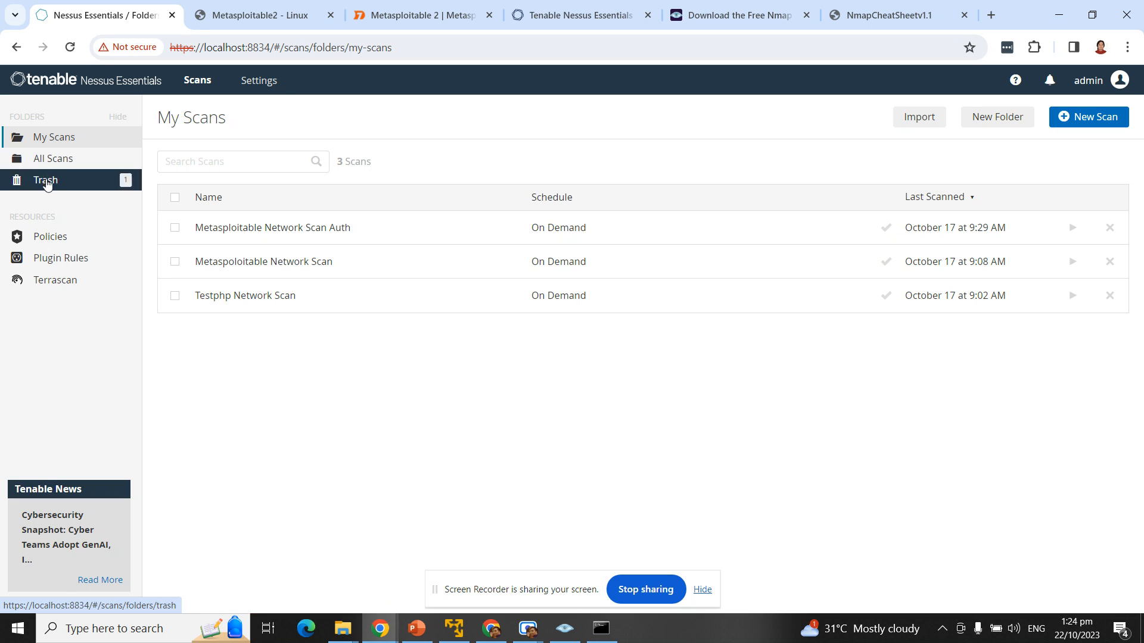
# Step: Sign out of the Nessus admin account and bring up the Scanning Tasks slide show
pyautogui.click(1119, 80)
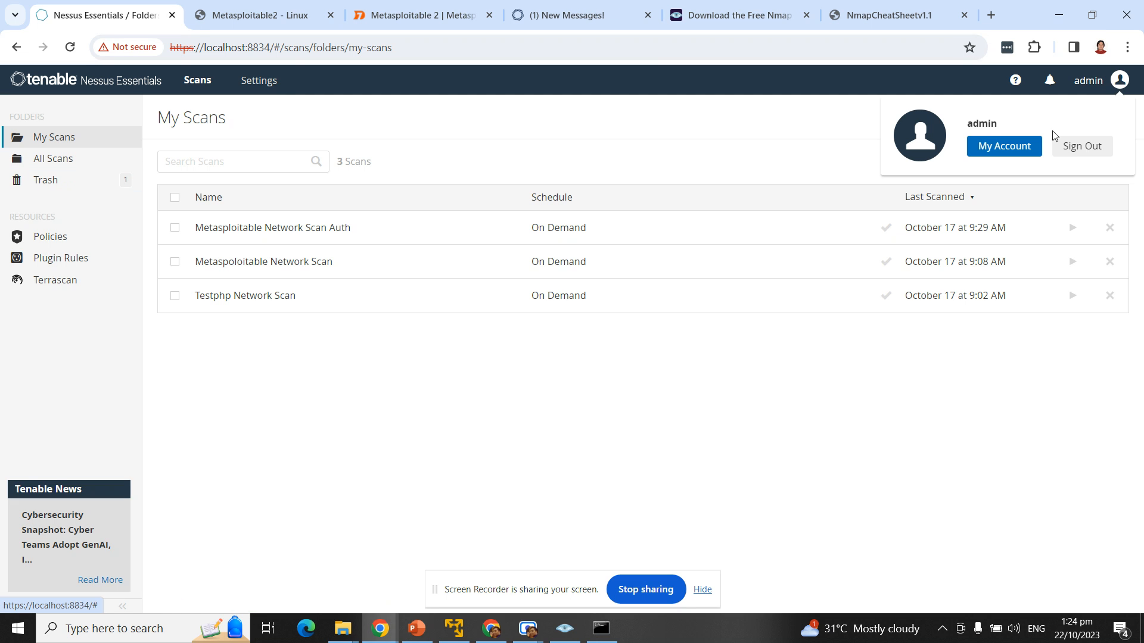
pyautogui.click(1077, 158)
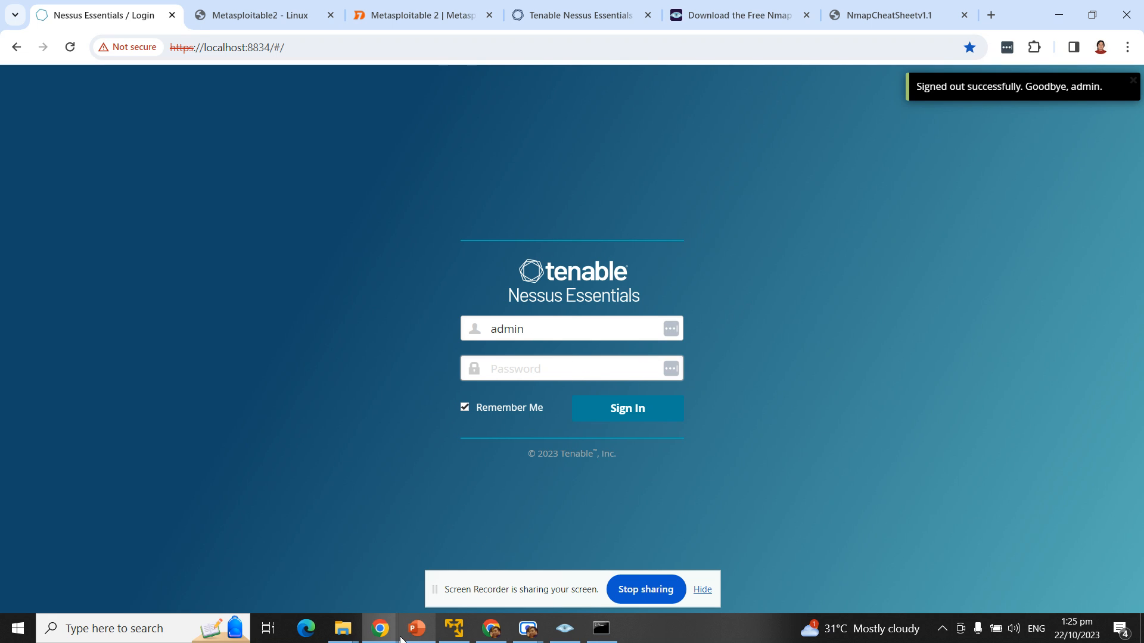
pyautogui.click(417, 629)
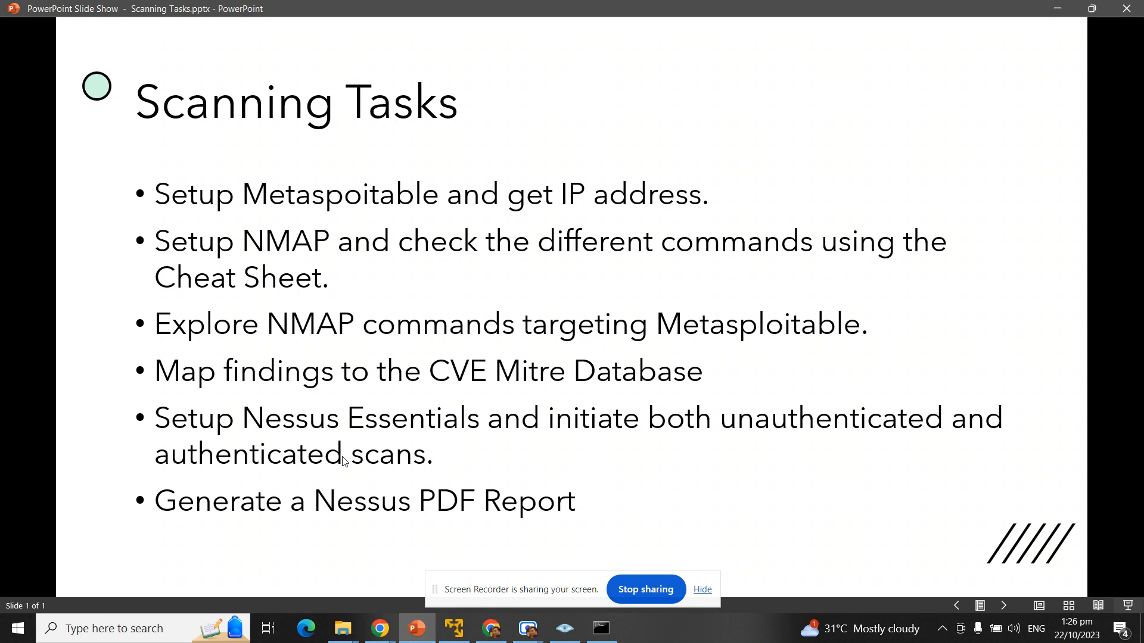
# Step: Minimize the slide show, sign back in with the admin password, and start a New Scan
pyautogui.click(1055, 11)
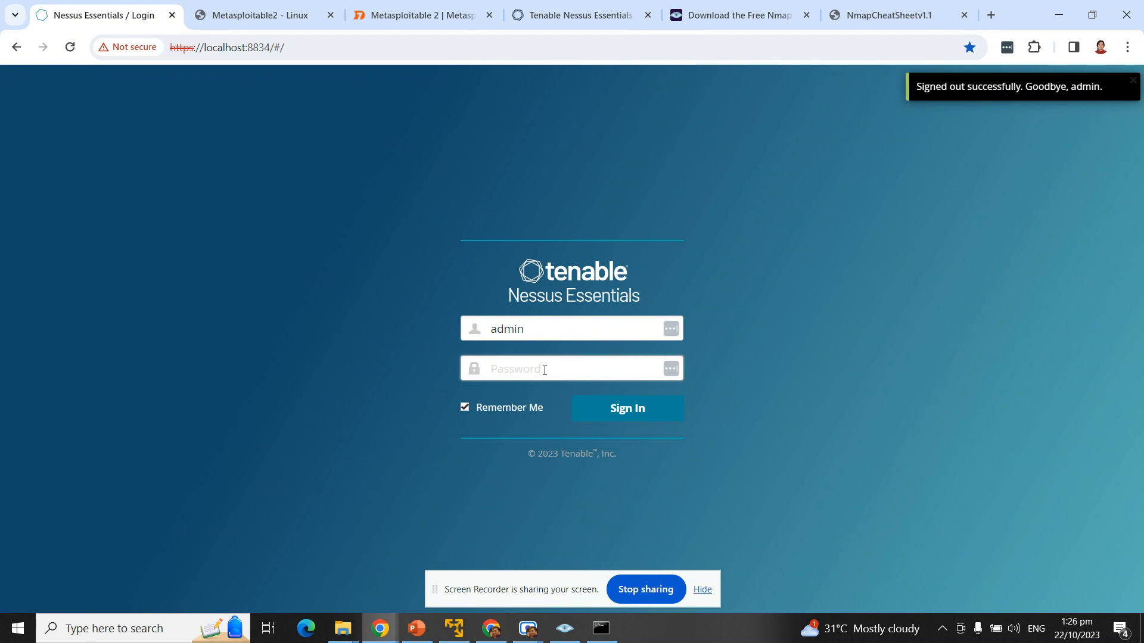
pyautogui.click(544, 369)
pyautogui.write('admin')
pyautogui.press('Return')
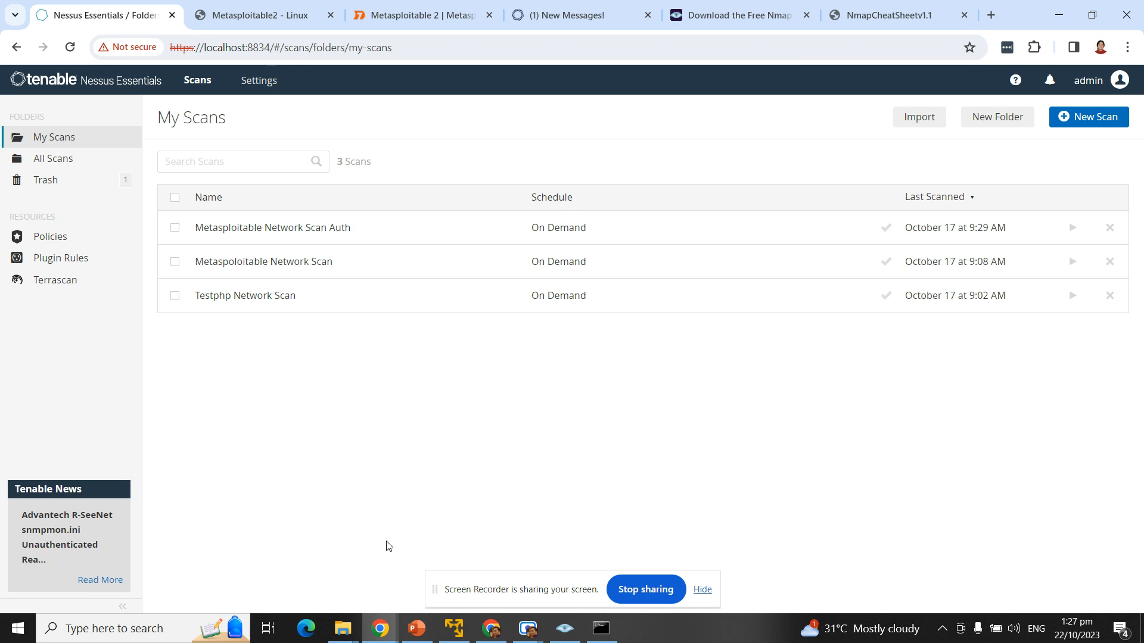
pyautogui.click(1104, 130)
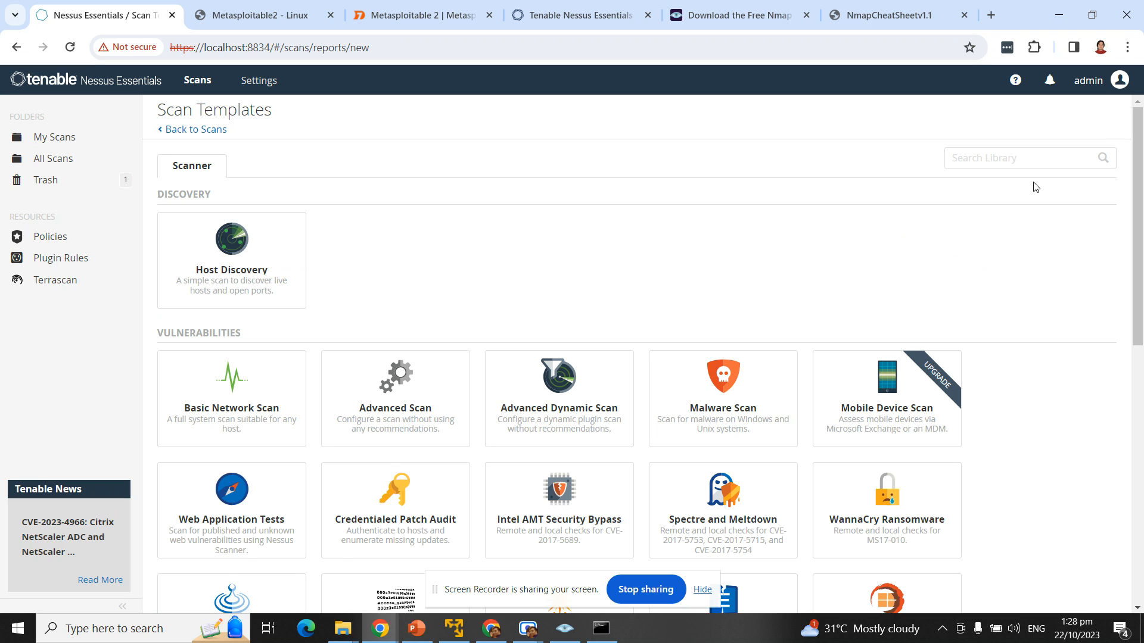
# Step: Scroll through the scan templates and highlight the VULNERABILITIES section heading
pyautogui.scroll(-1, 1026, 242)
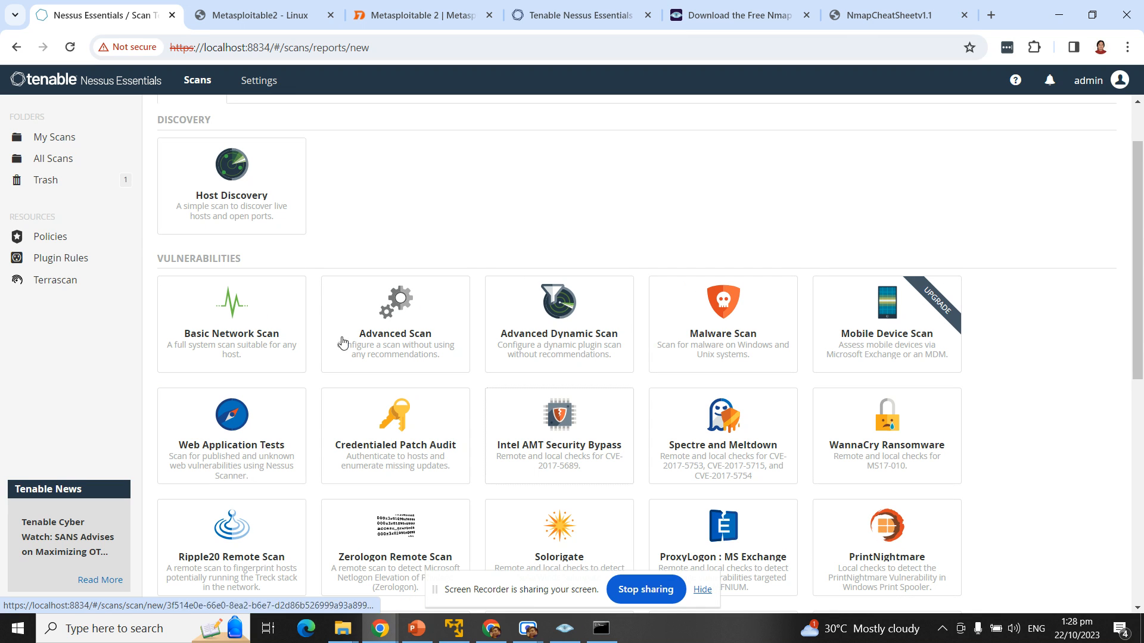
pyautogui.moveTo(232, 259); pyautogui.dragTo(228, 261)
pyautogui.doubleClick(227, 260)
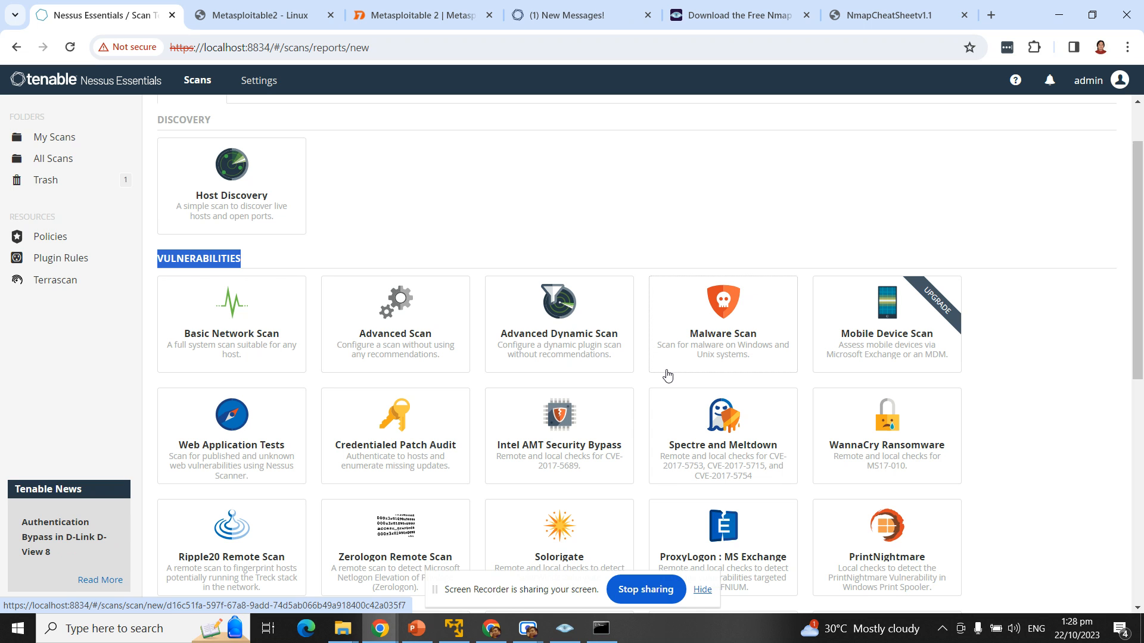
pyautogui.scroll(-7, 667, 374)
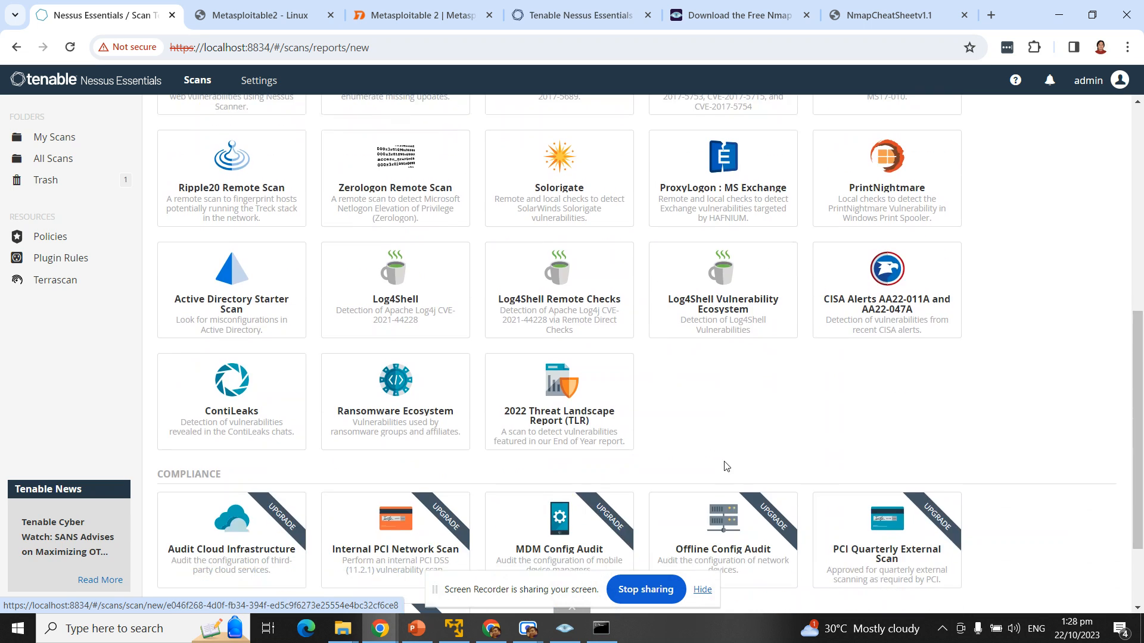
pyautogui.scroll(4, 732, 472)
pyautogui.scroll(-5, 822, 248)
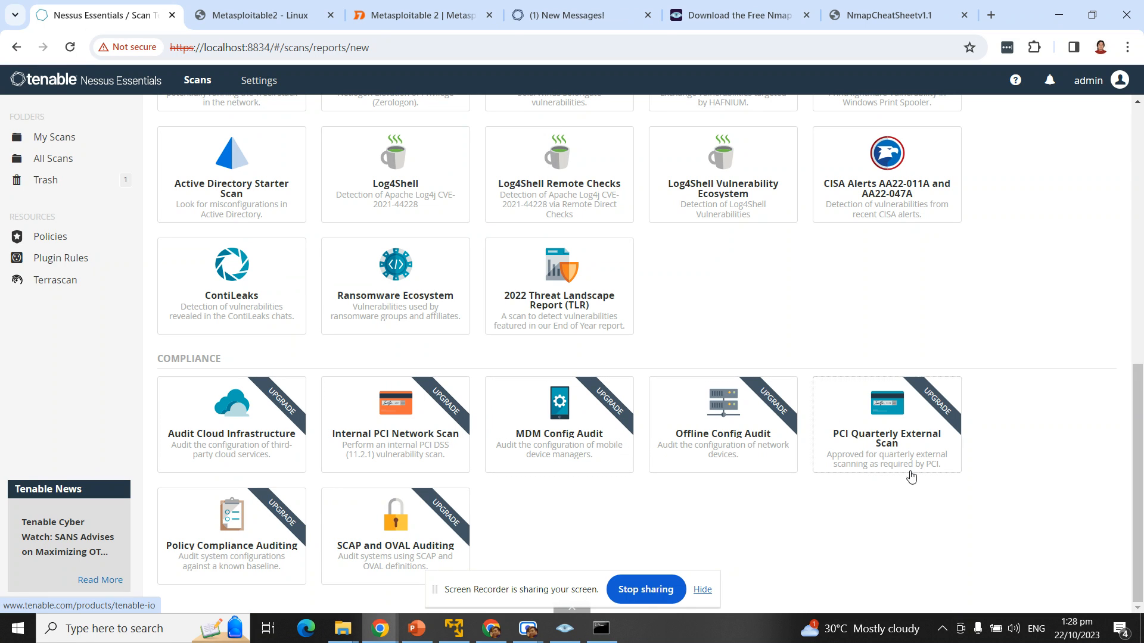
pyautogui.scroll(5, 888, 471)
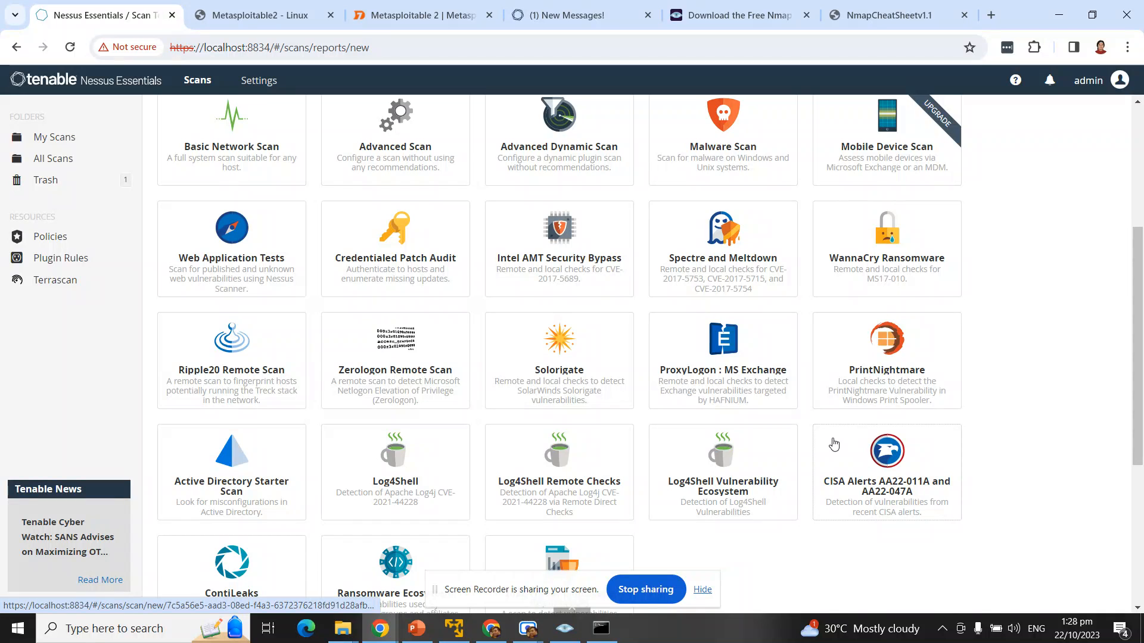
pyautogui.scroll(4, 811, 411)
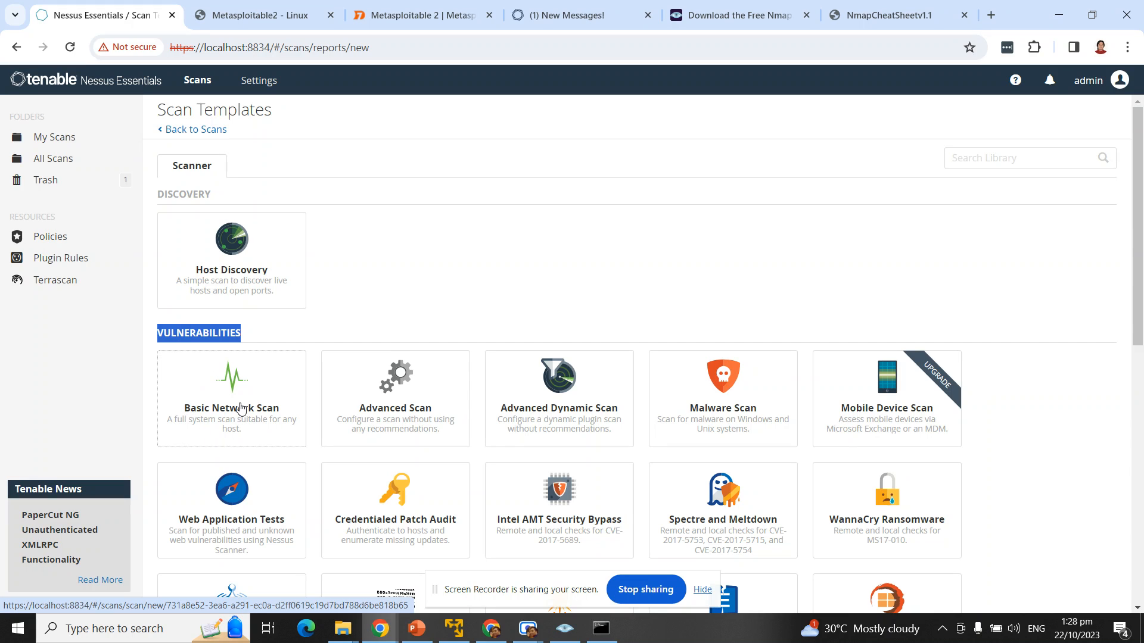
# Step: Open the Basic Network Scan template and copy the Metasploitable2 tab's host URL
pyautogui.click(240, 409)
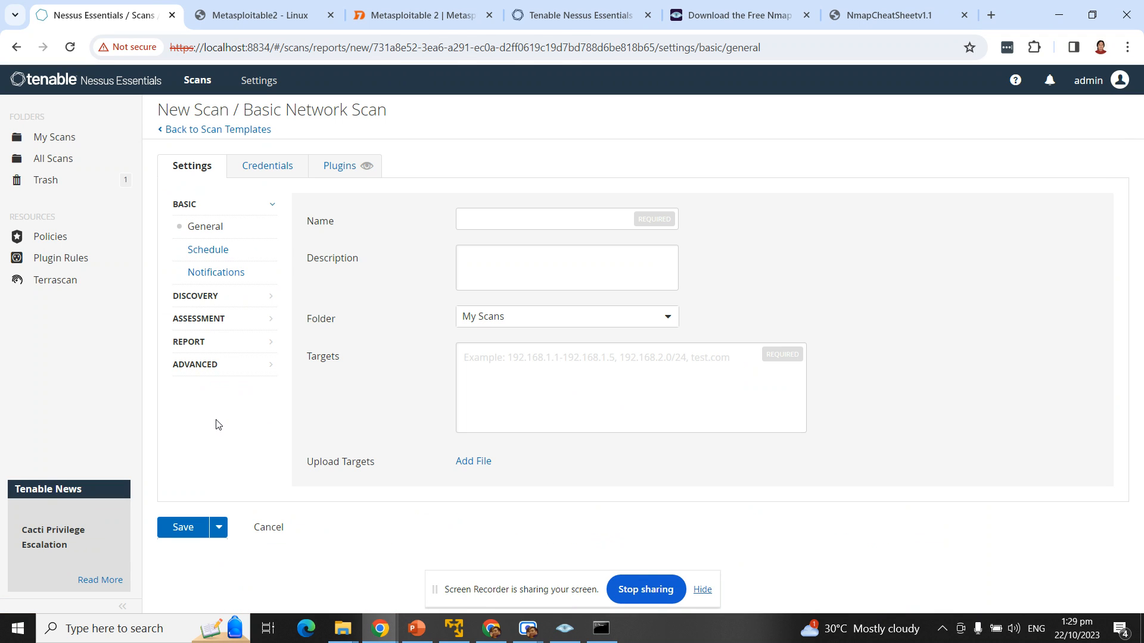
pyautogui.click(504, 221)
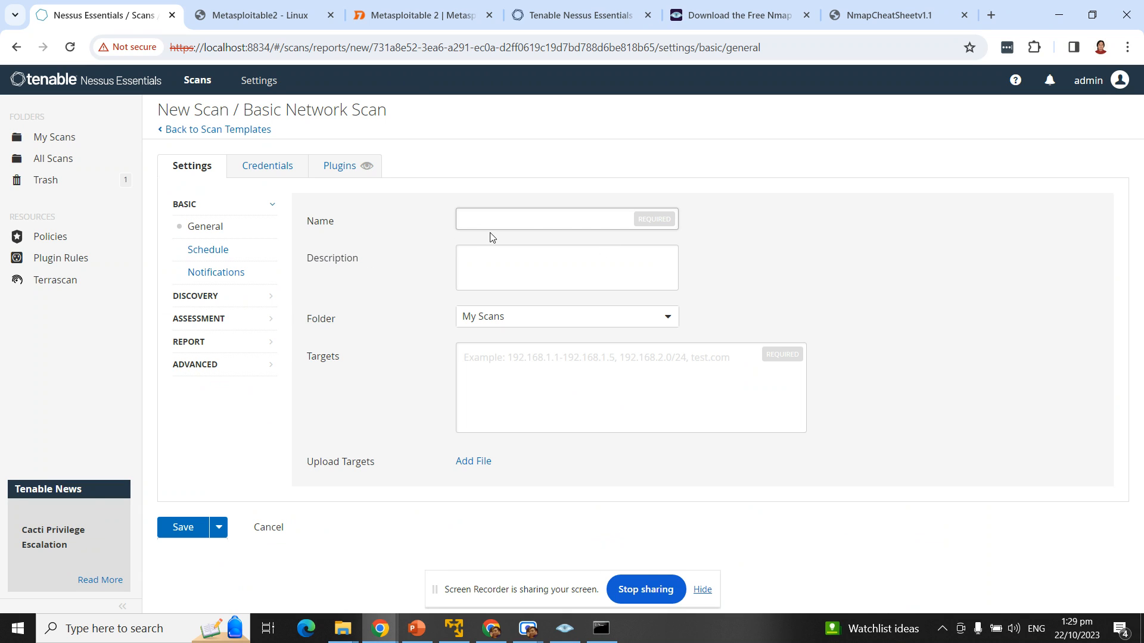
pyautogui.click(573, 361)
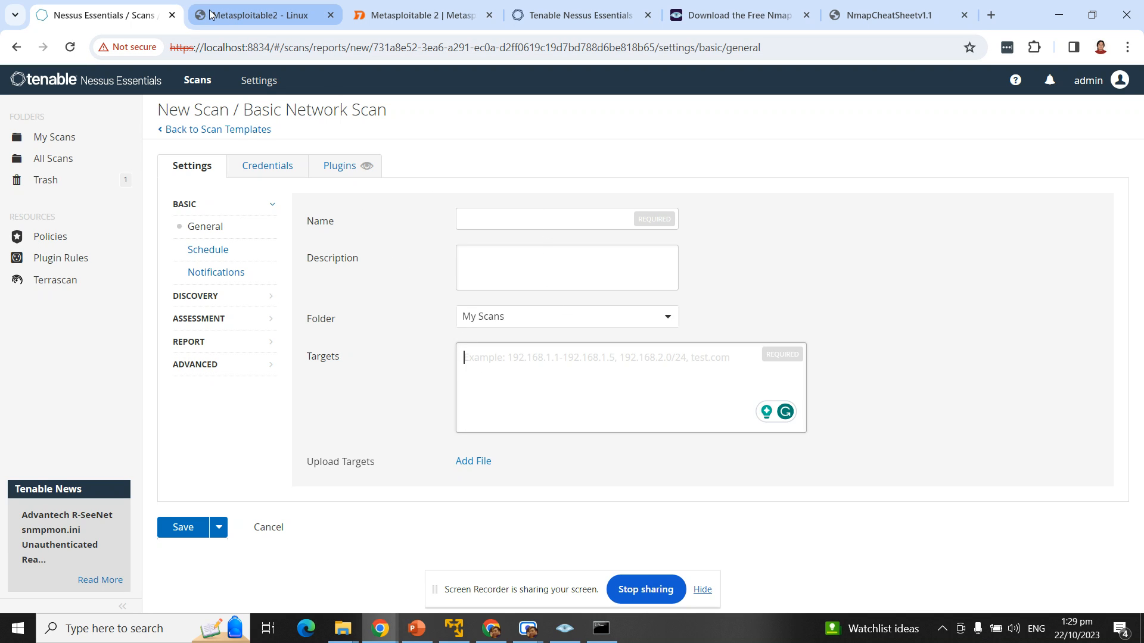
pyautogui.click(281, 22)
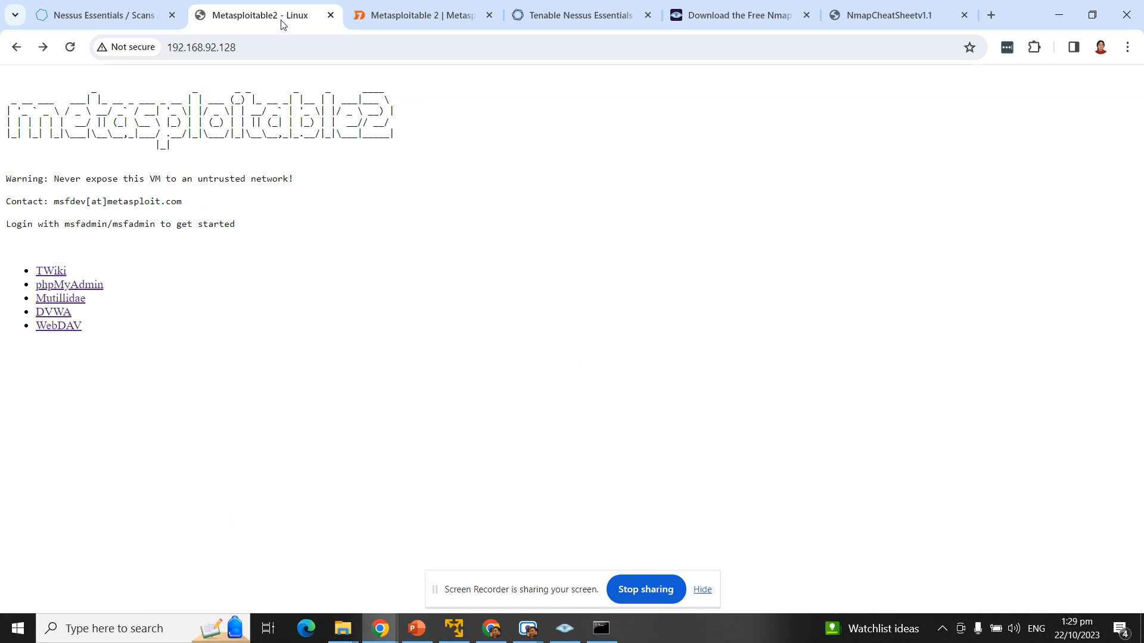
pyautogui.click(244, 45)
pyautogui.hotkey('ctrl', 'c')
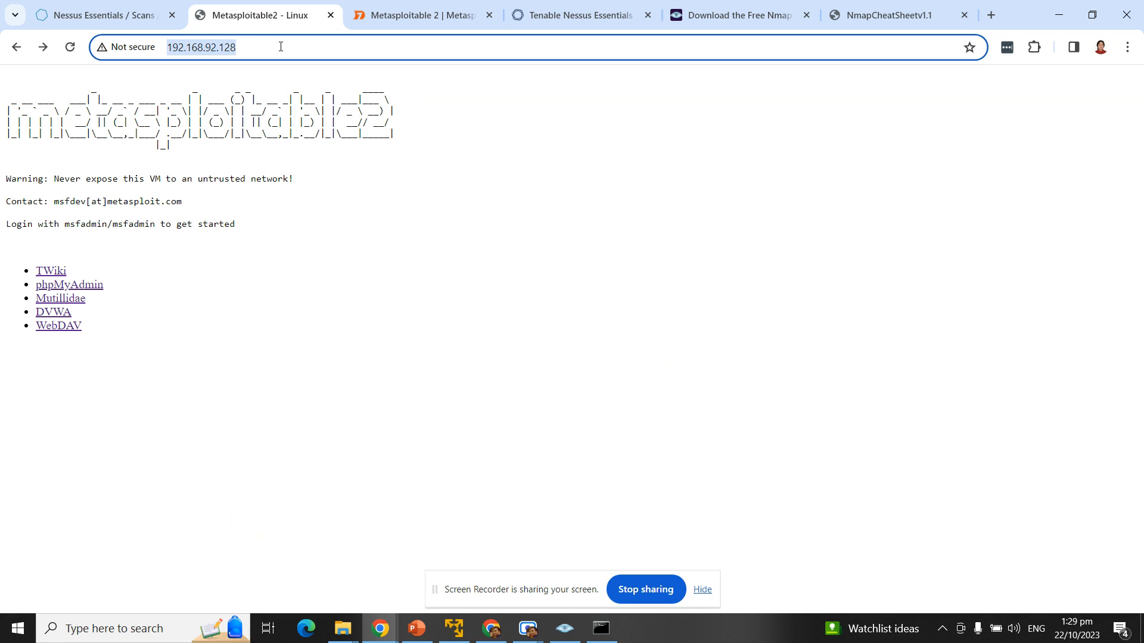
pyautogui.click(95, 18)
# Step: Paste the URL into Targets and trim it to 192.168.92.128
pyautogui.click(538, 355)
pyautogui.hotkey('ctrl', 'v')
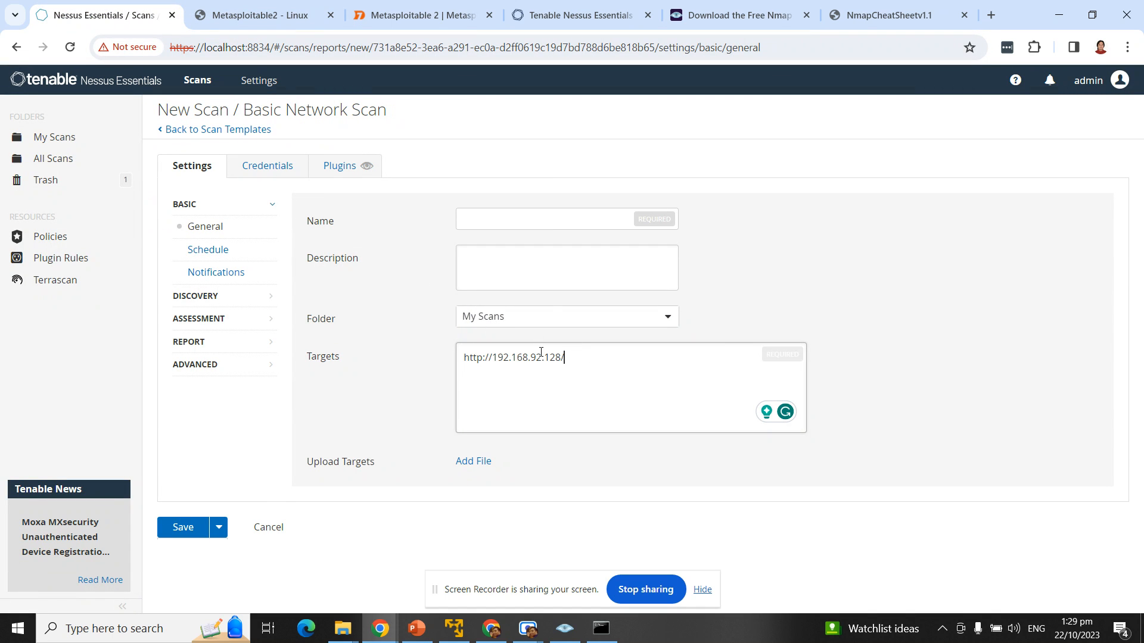
pyautogui.moveTo(492, 357); pyautogui.dragTo(410, 362)
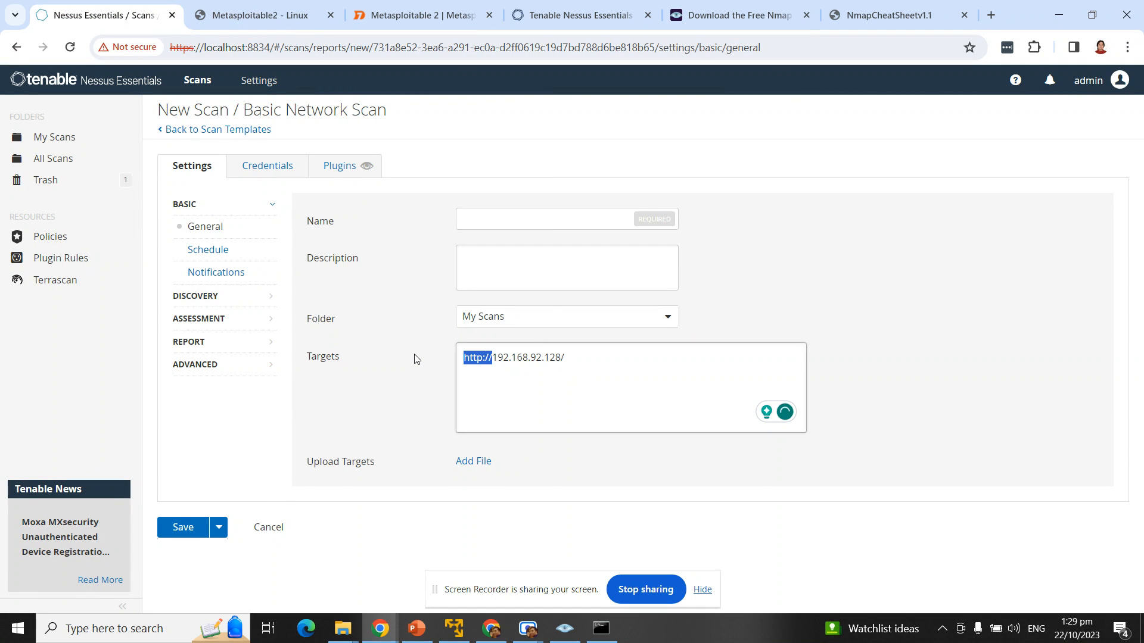
pyautogui.press('BackSpace')
pyautogui.press('End')
pyautogui.press('BackSpace')
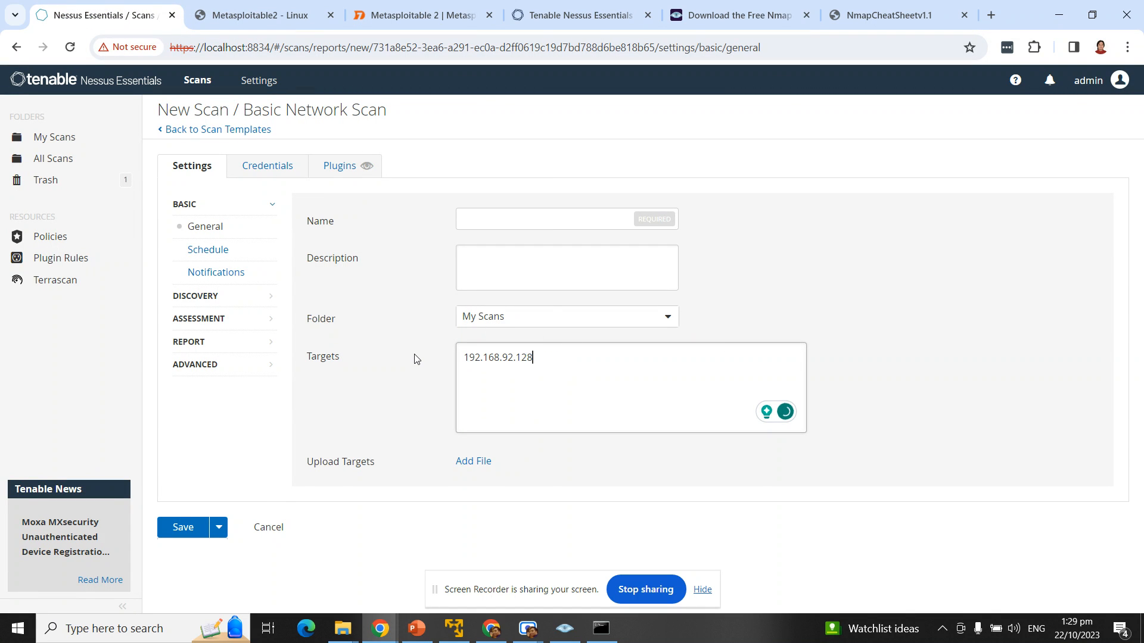
pyautogui.click(507, 225)
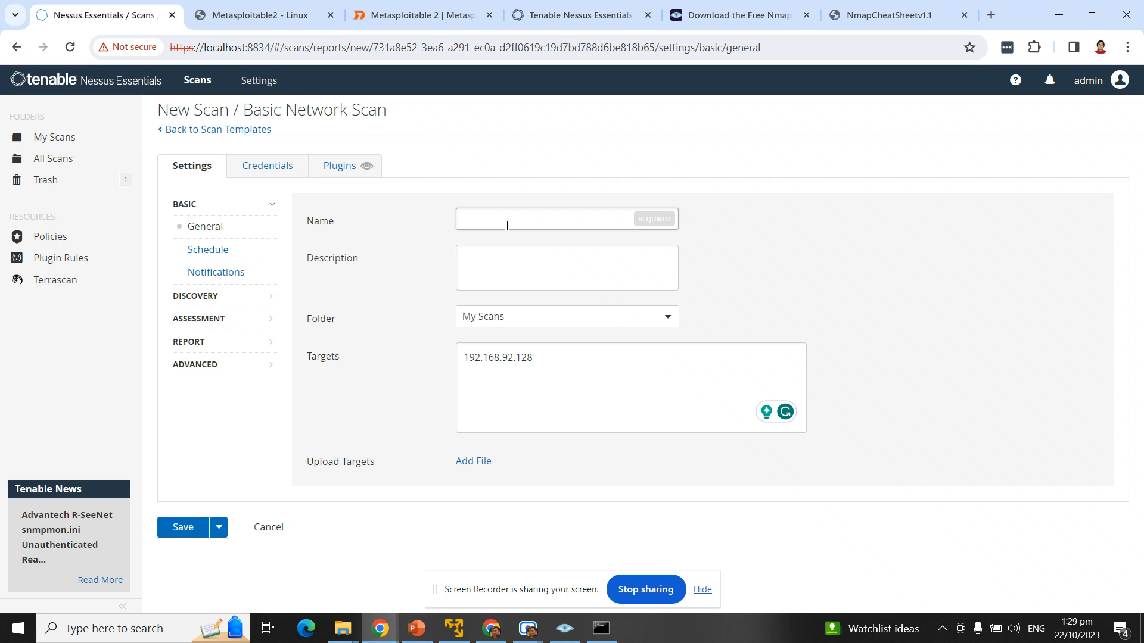
# Step: Name the scan 'Metasploitable Basic Network Scan Unatuth 10222023' and check the 192.168.92.128 target
pyautogui.click(507, 226)
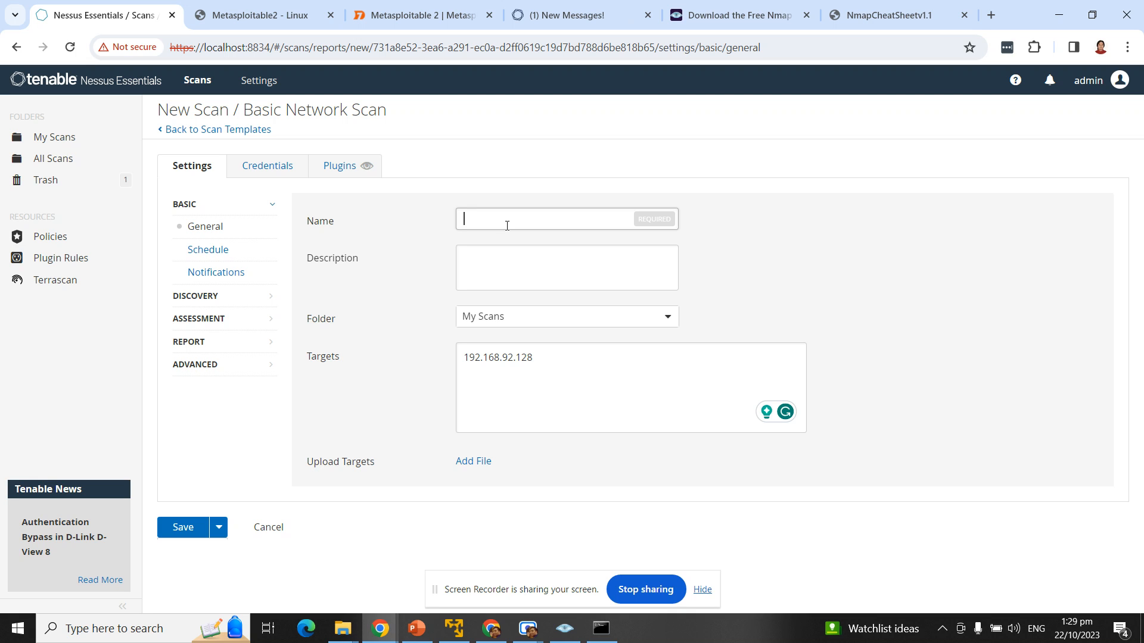
pyautogui.write('Metas')
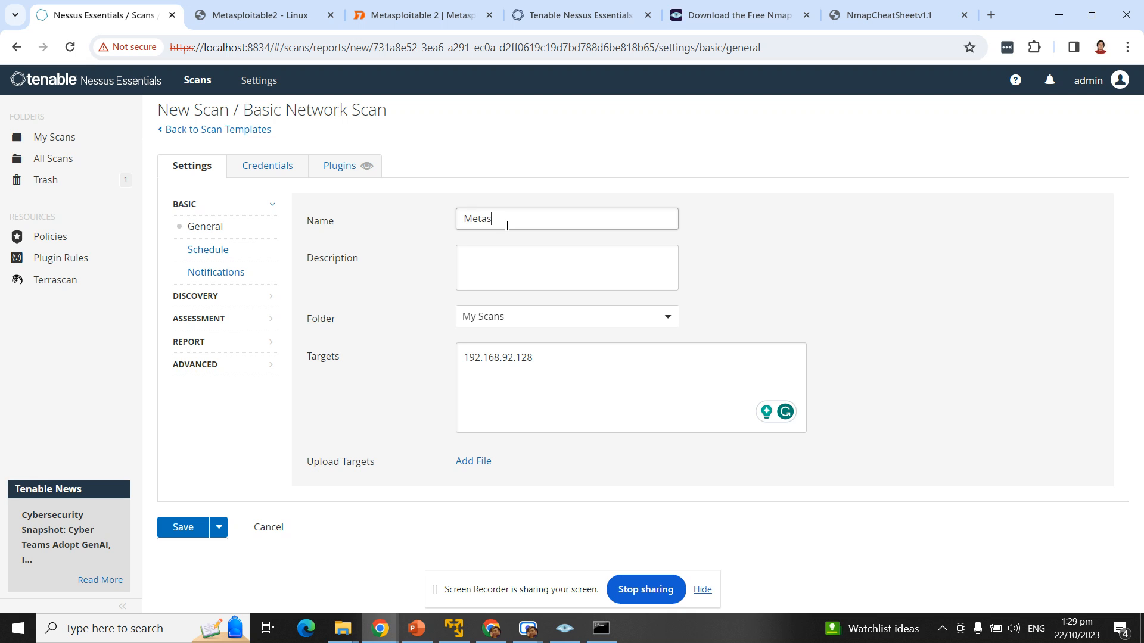
pyautogui.write('plo')
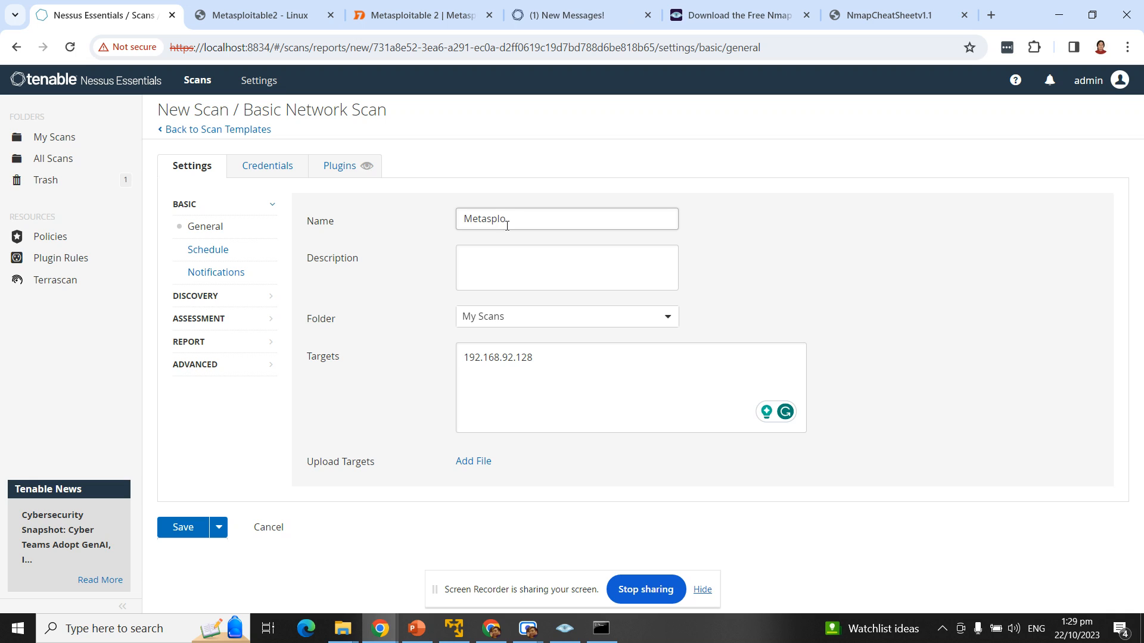
pyautogui.write('itable Basic Netwo')
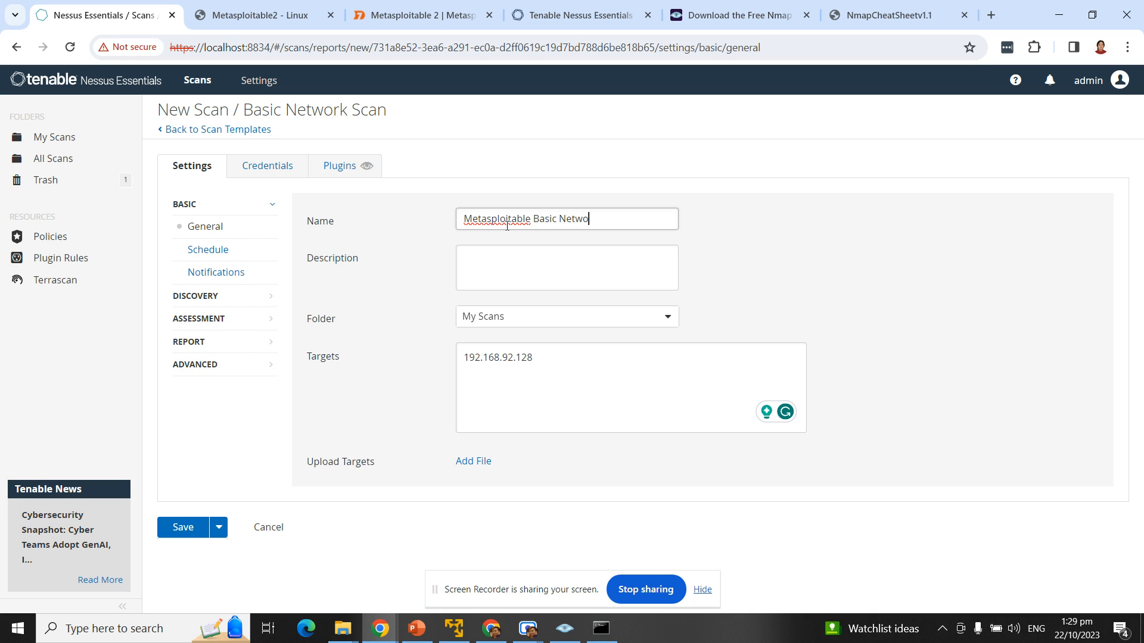
pyautogui.write('rk Scan ')
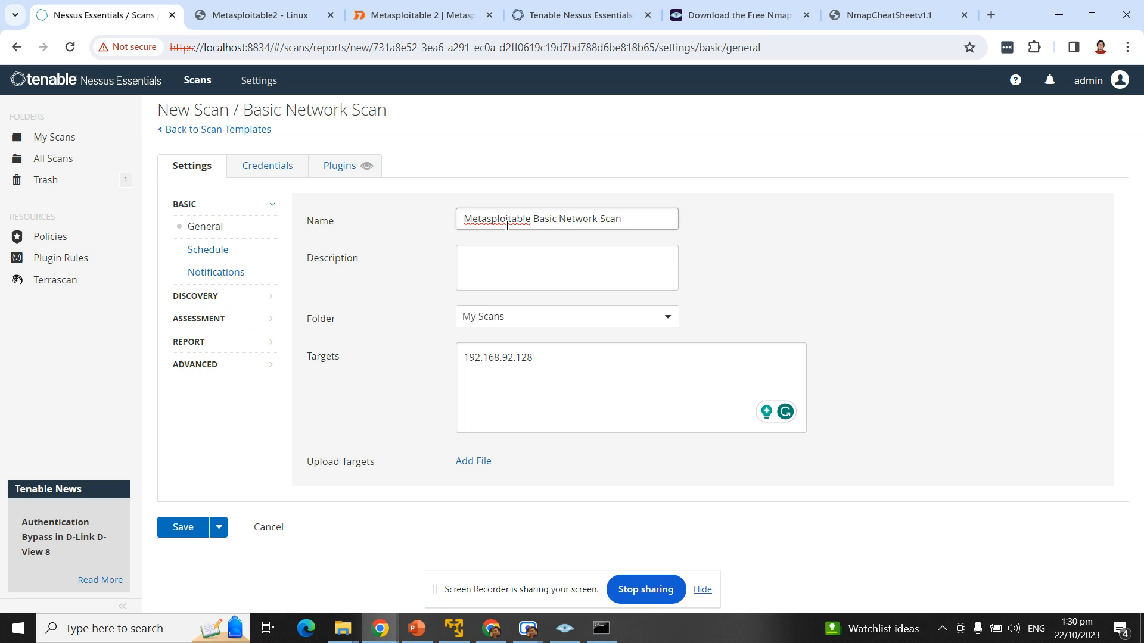
pyautogui.write('Unat')
pyautogui.write('uth ')
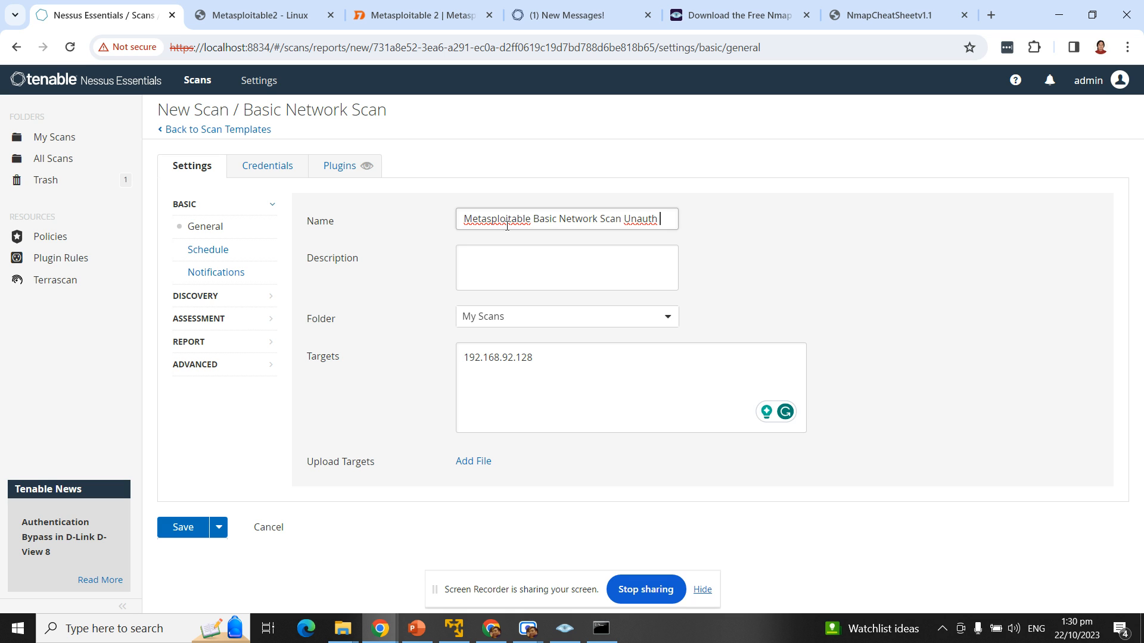
pyautogui.write('10')
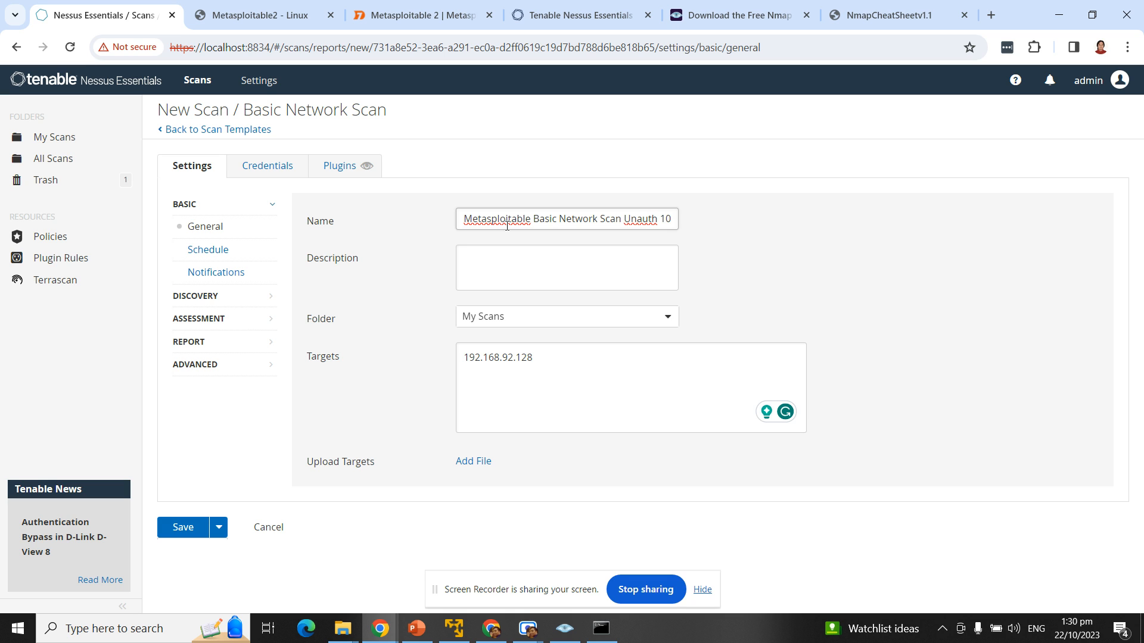
pyautogui.write('222023')
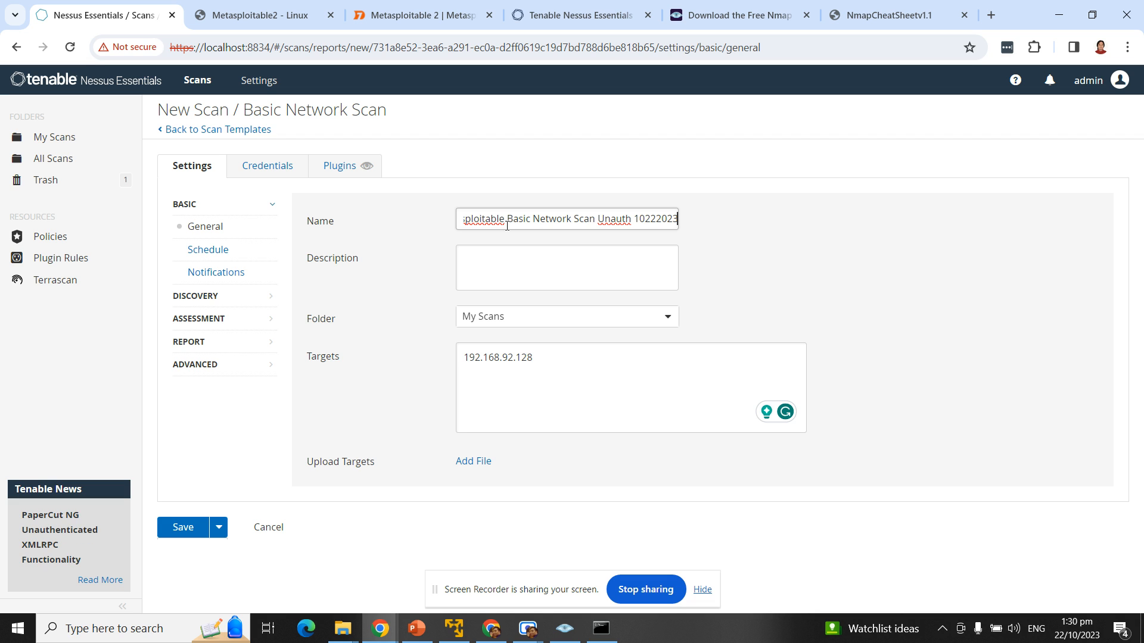
pyautogui.moveTo(554, 362); pyautogui.dragTo(429, 347)
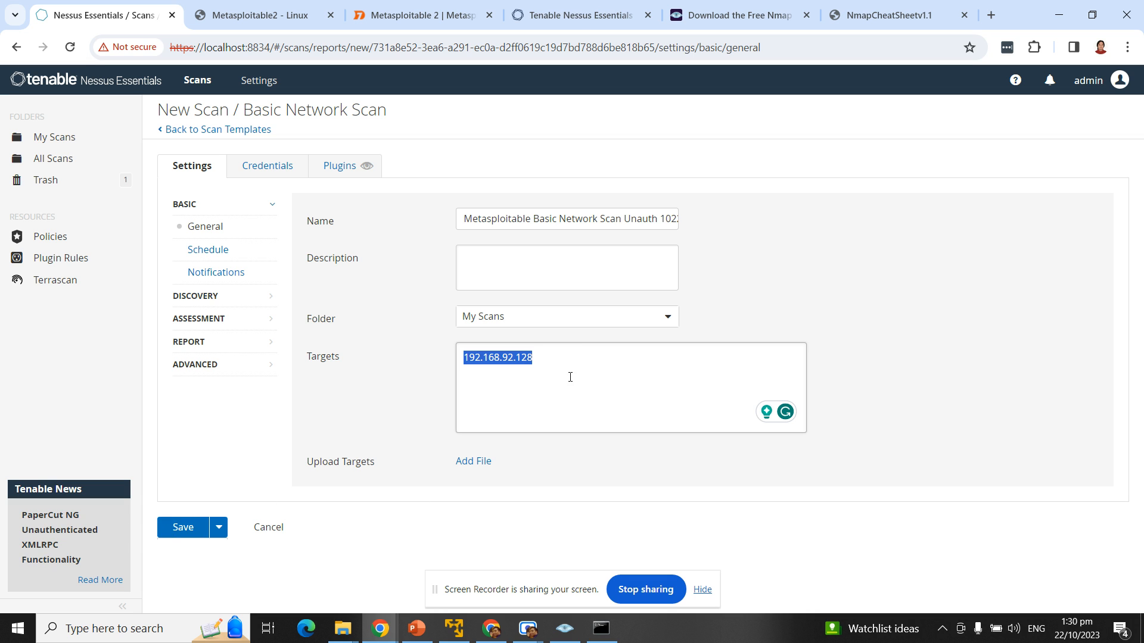
pyautogui.click(597, 370)
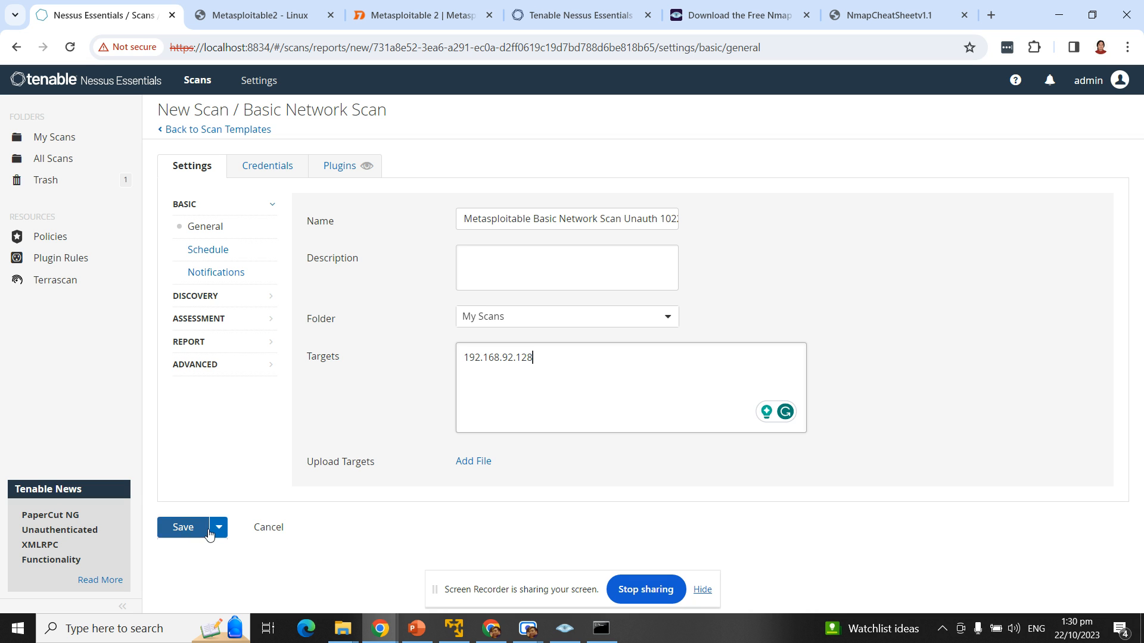
# Step: Launch the new scan from the Save dropdown
pyautogui.click(219, 529)
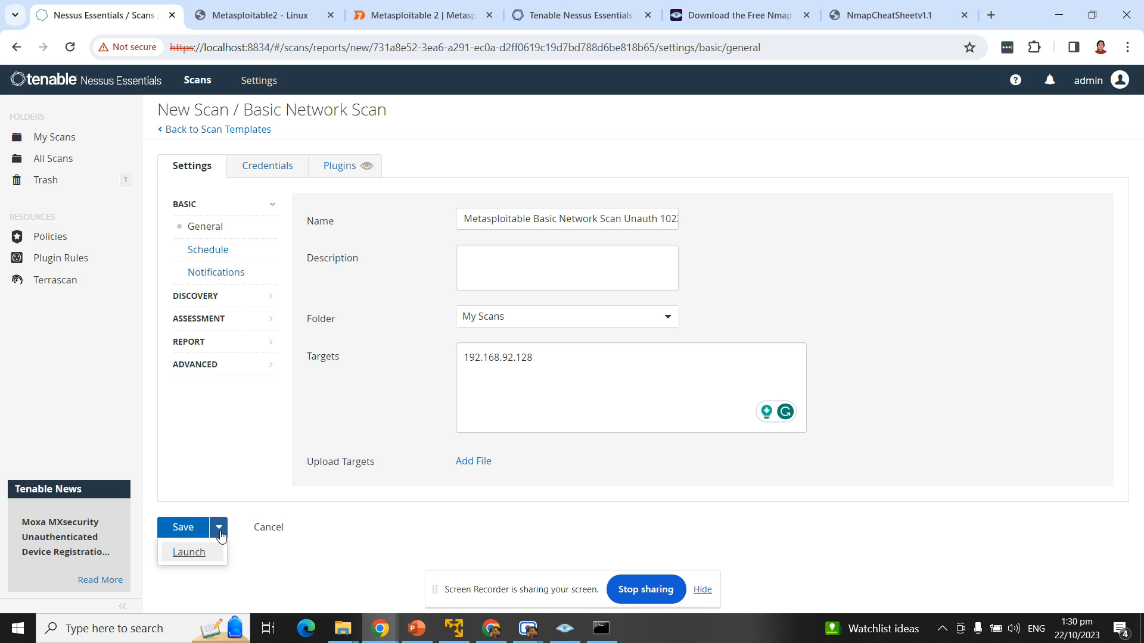
pyautogui.click(188, 552)
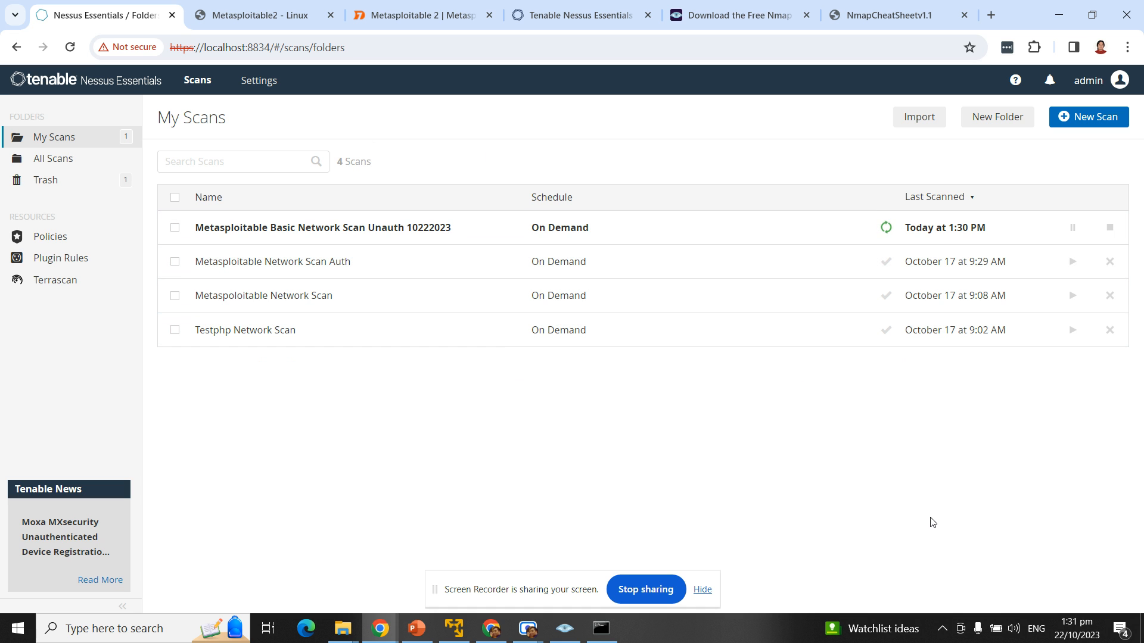
pyautogui.click(949, 632)
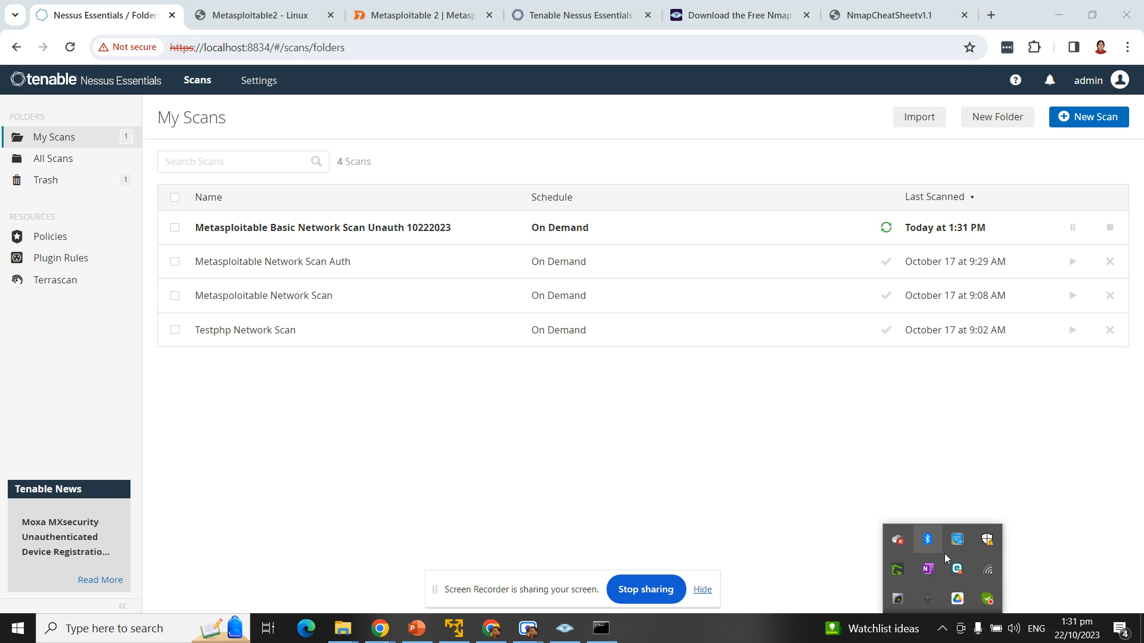
pyautogui.rightClick(960, 574)
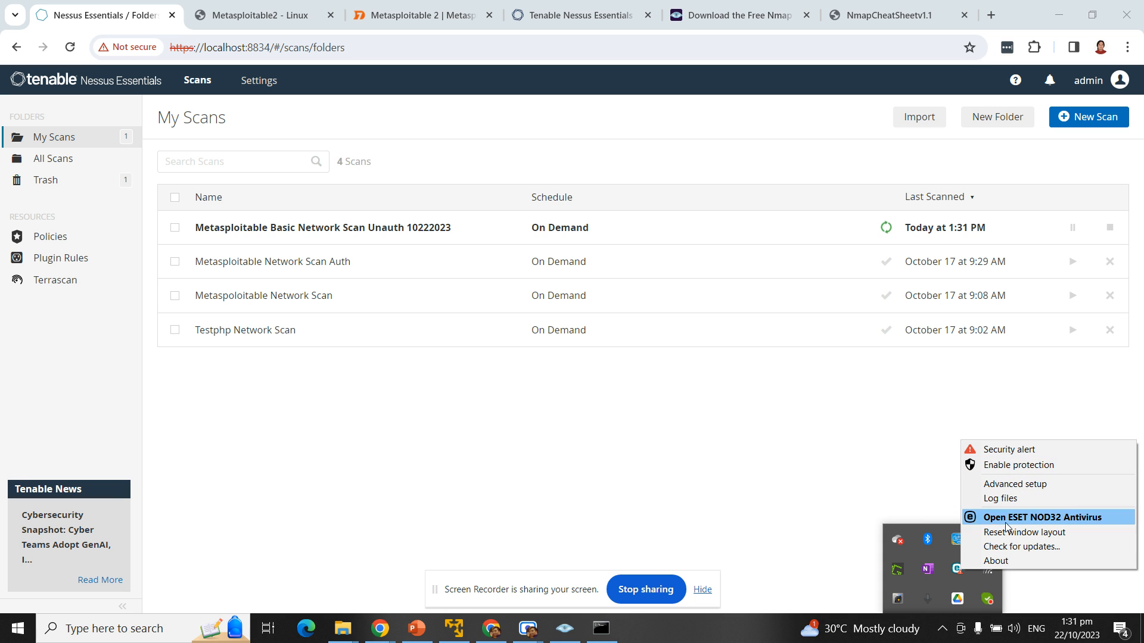
pyautogui.click(834, 459)
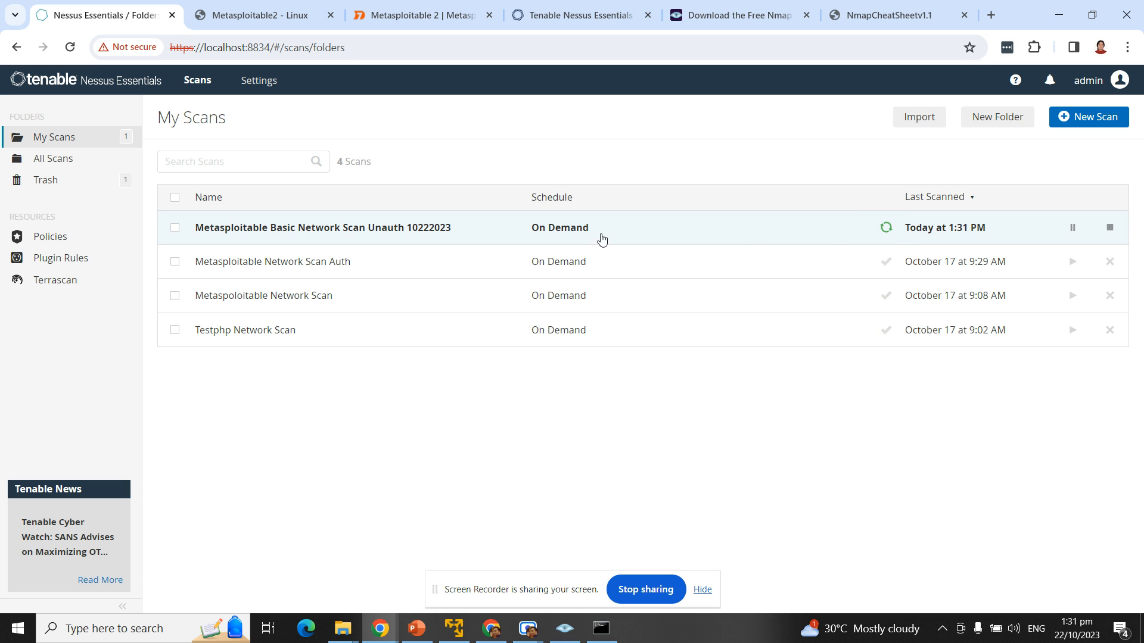
# Step: Open the running scan and list its 11 vulnerabilities, led by NFS Exported Share Information Disclosure
pyautogui.click(477, 237)
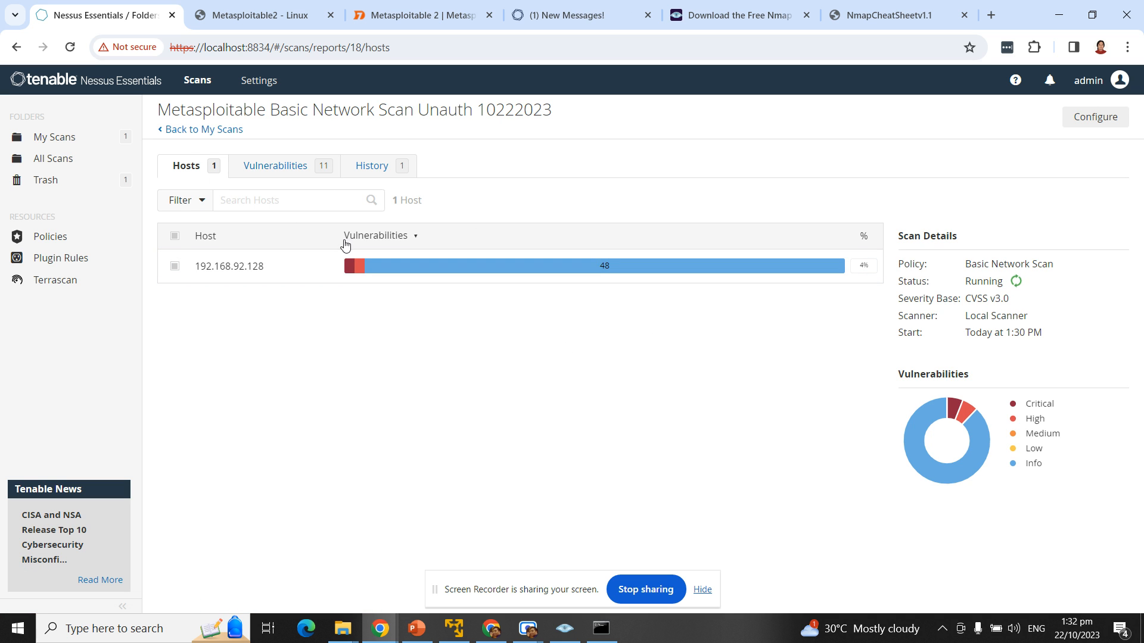
pyautogui.moveTo(353, 271)
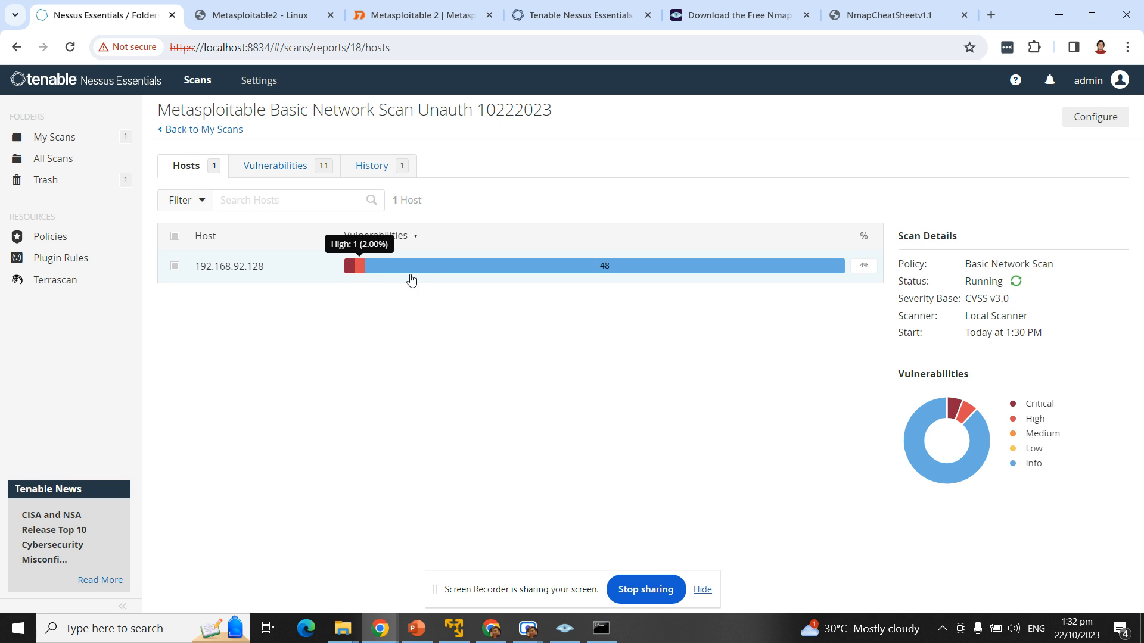
pyautogui.moveTo(427, 268)
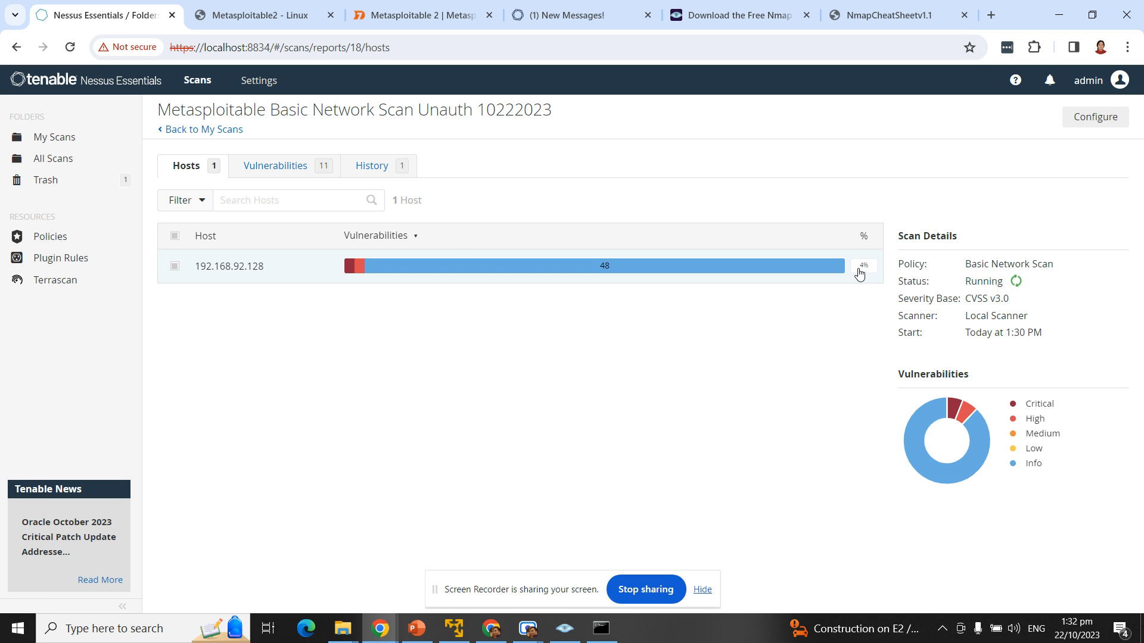
pyautogui.click(285, 168)
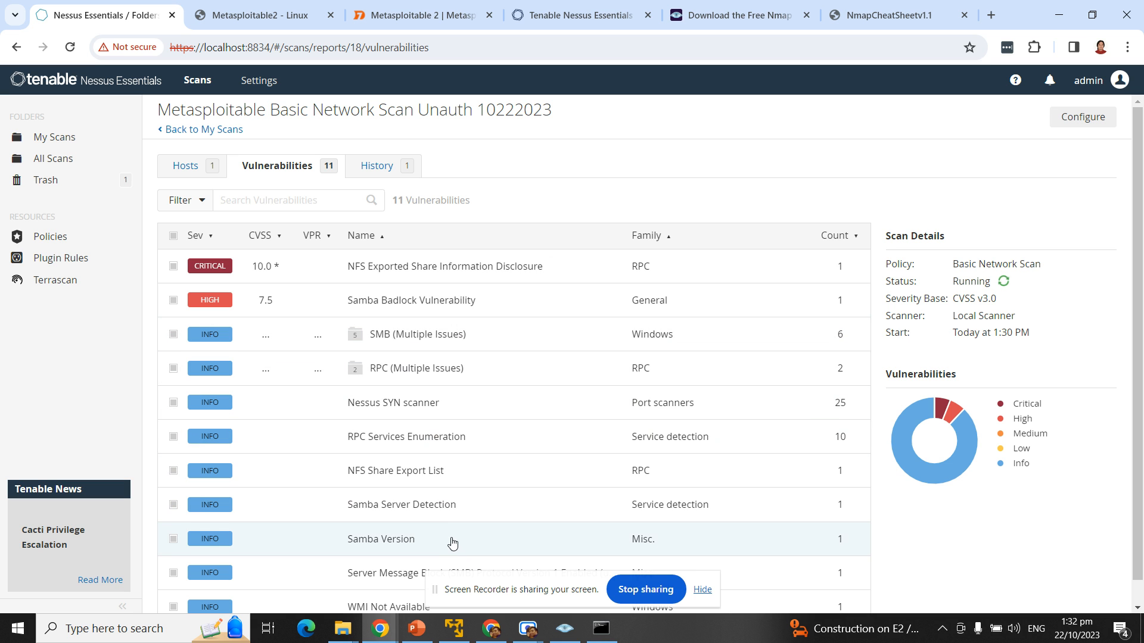
# Step: Return to the Hosts view showing 192.168.92.128 with 12 vulnerabilities
pyautogui.scroll(-1, 493, 534)
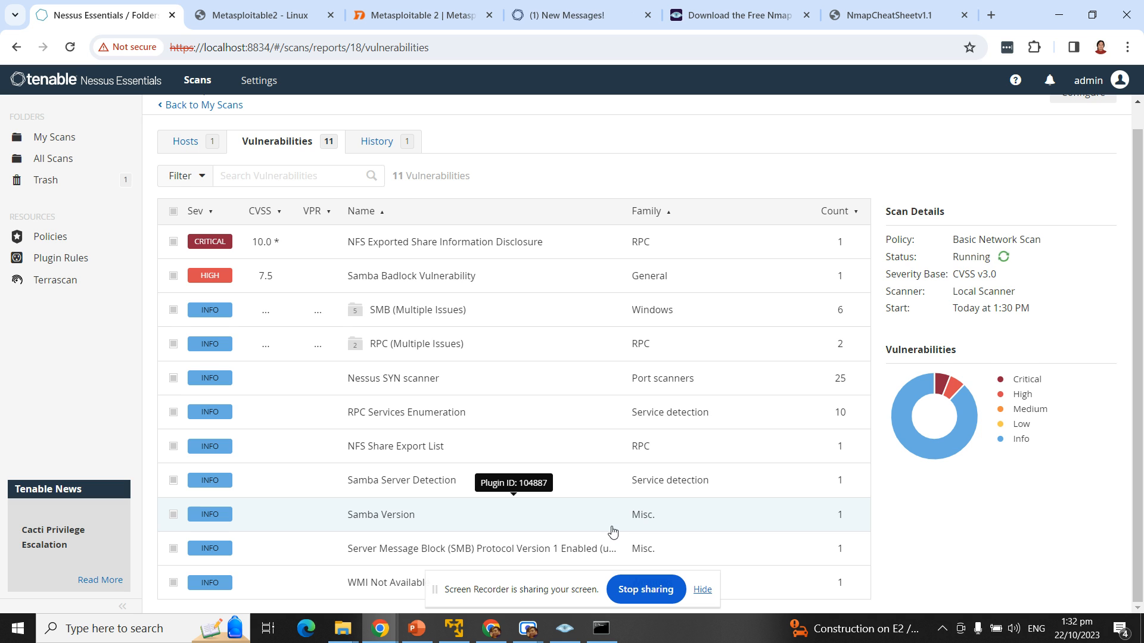
pyautogui.scroll(1, 611, 527)
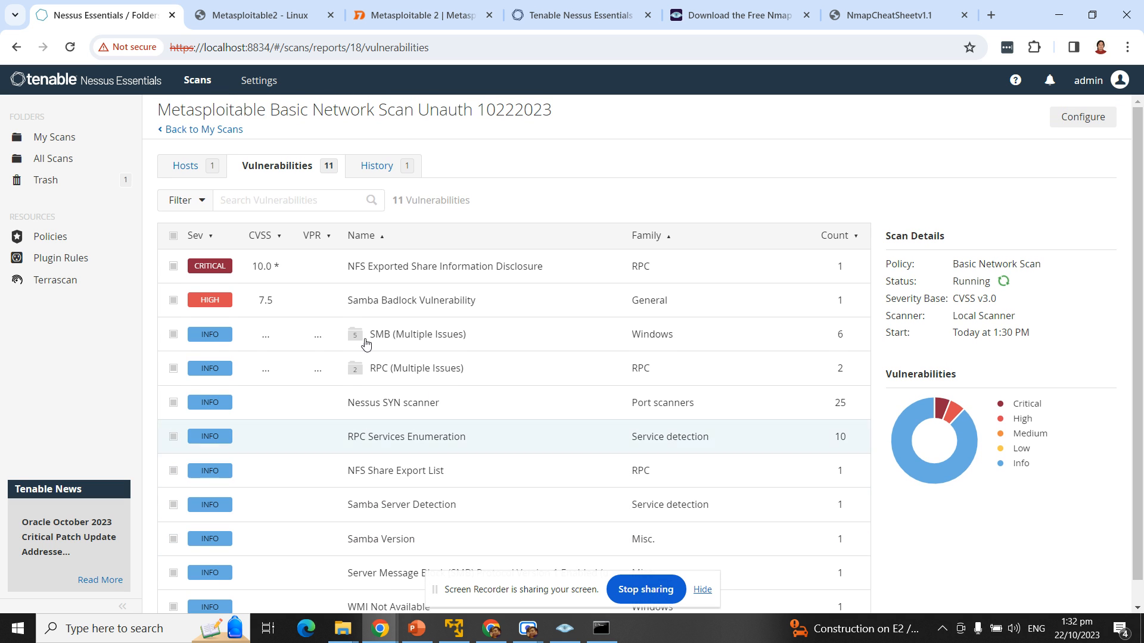
pyautogui.click(185, 170)
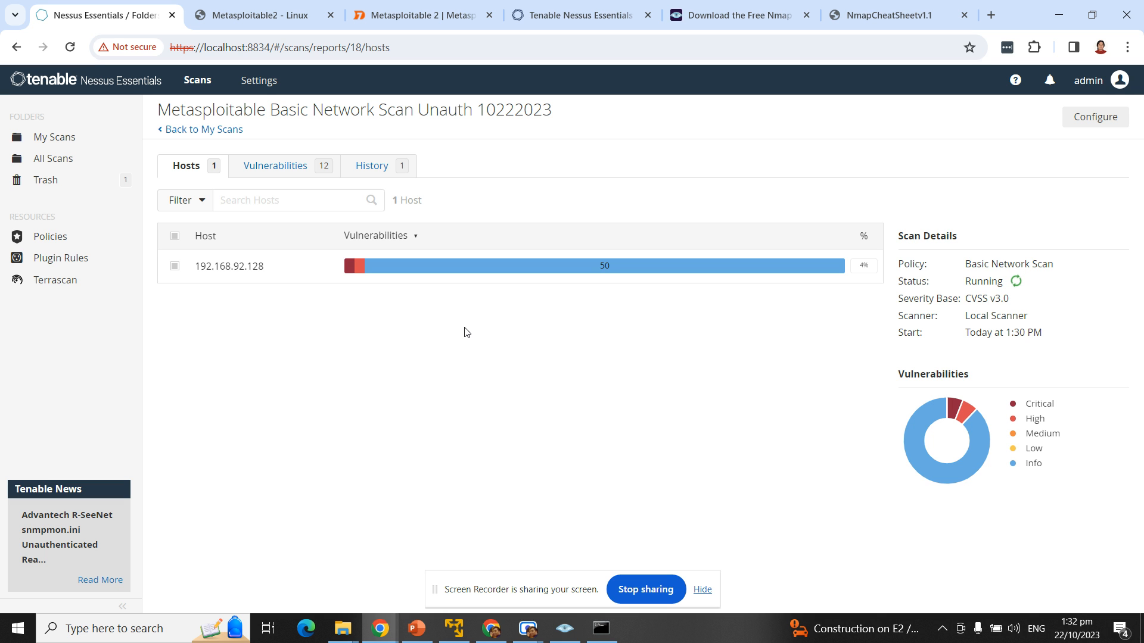
# Step: Scroll through the vulnerability findings, then return to the Hosts summary (4 critical, 2 high, 3 medium)
pyautogui.click(293, 162)
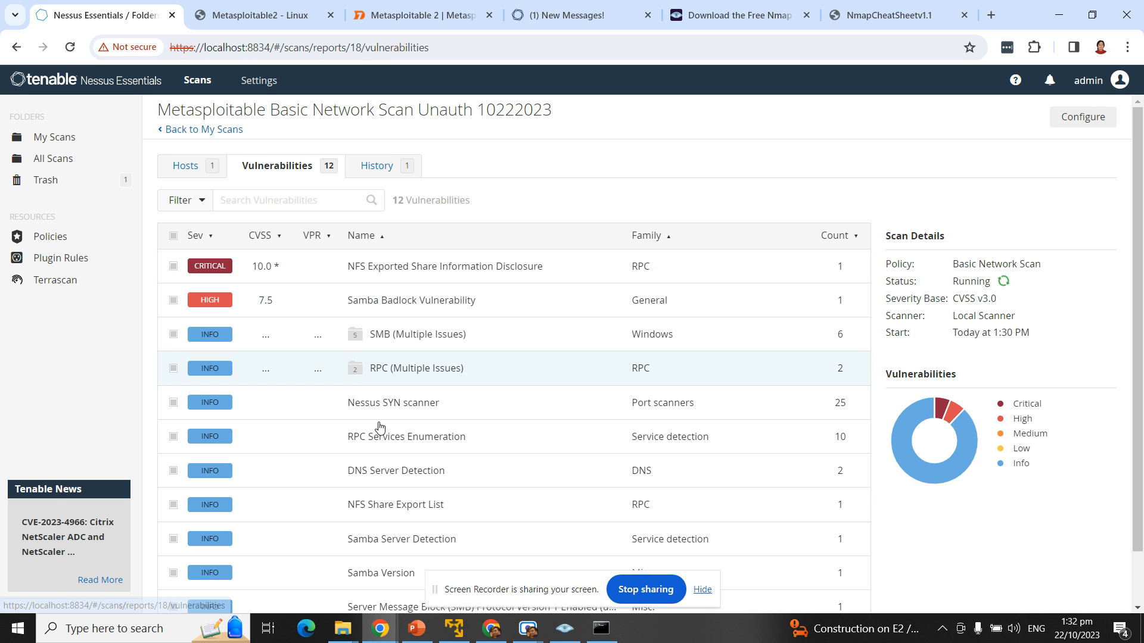
pyautogui.scroll(-1, 560, 554)
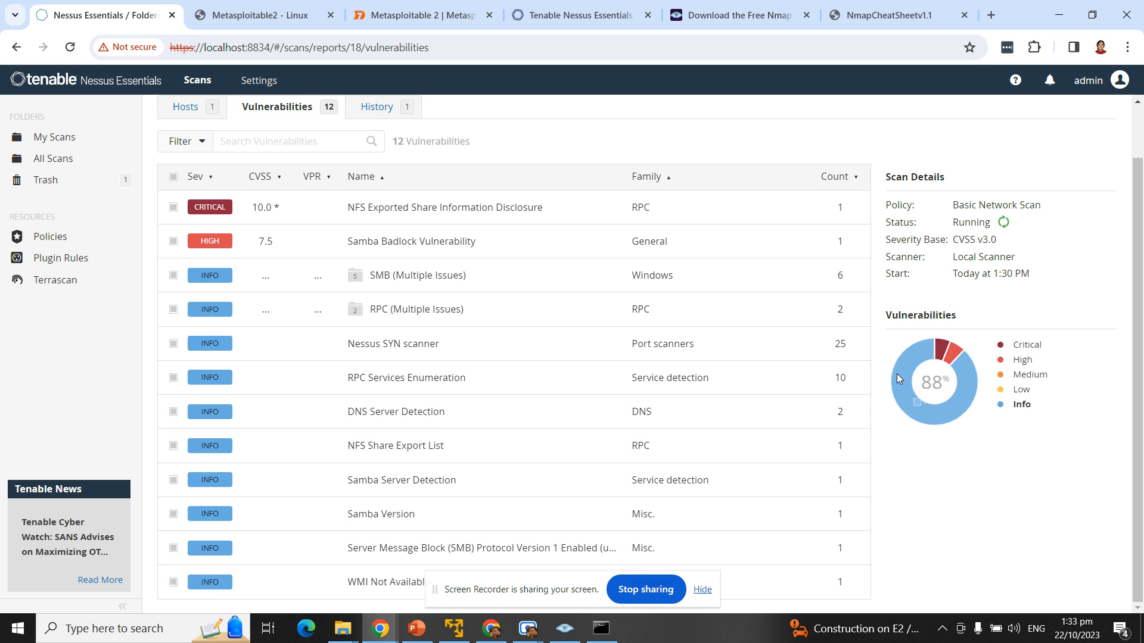
pyautogui.scroll(1, 697, 456)
pyautogui.scroll(1, 696, 457)
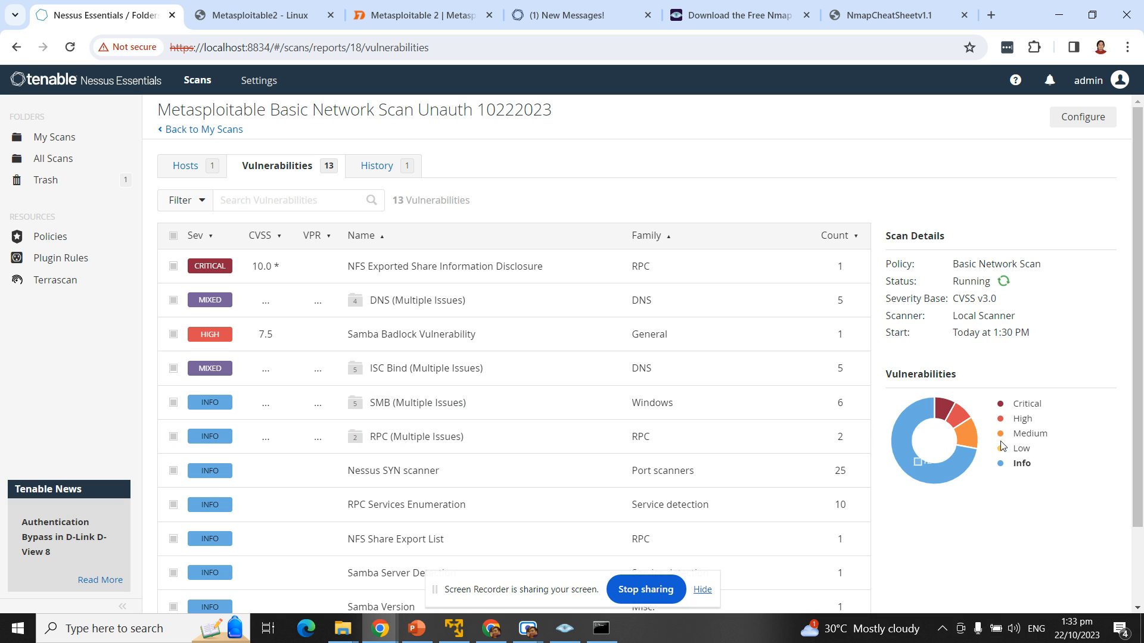
pyautogui.moveTo(1010, 460)
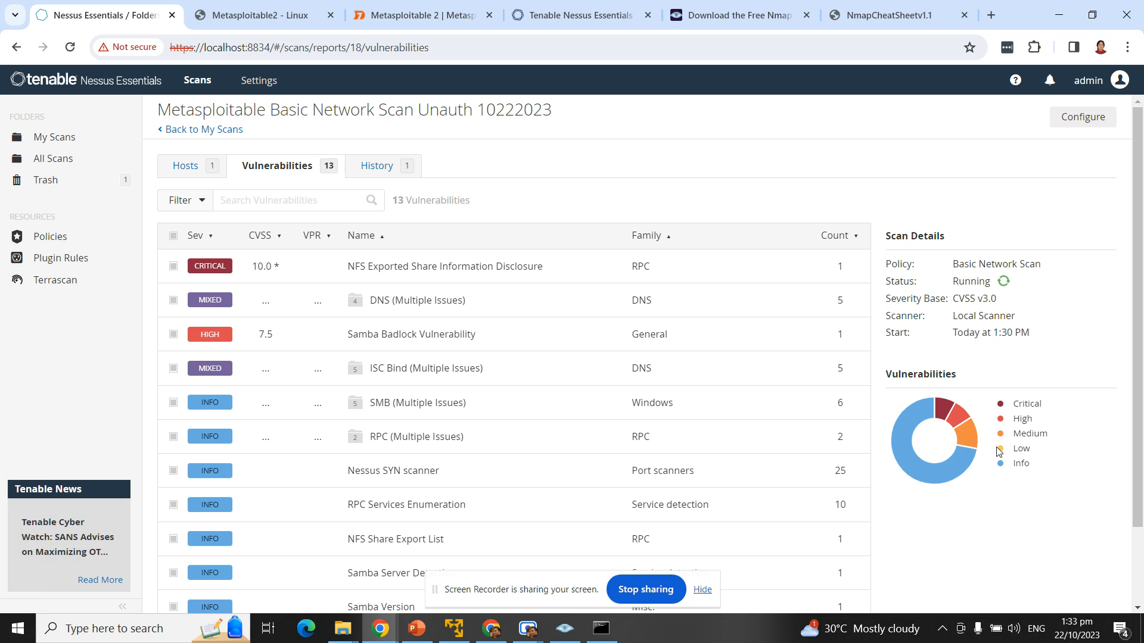
pyautogui.click(191, 175)
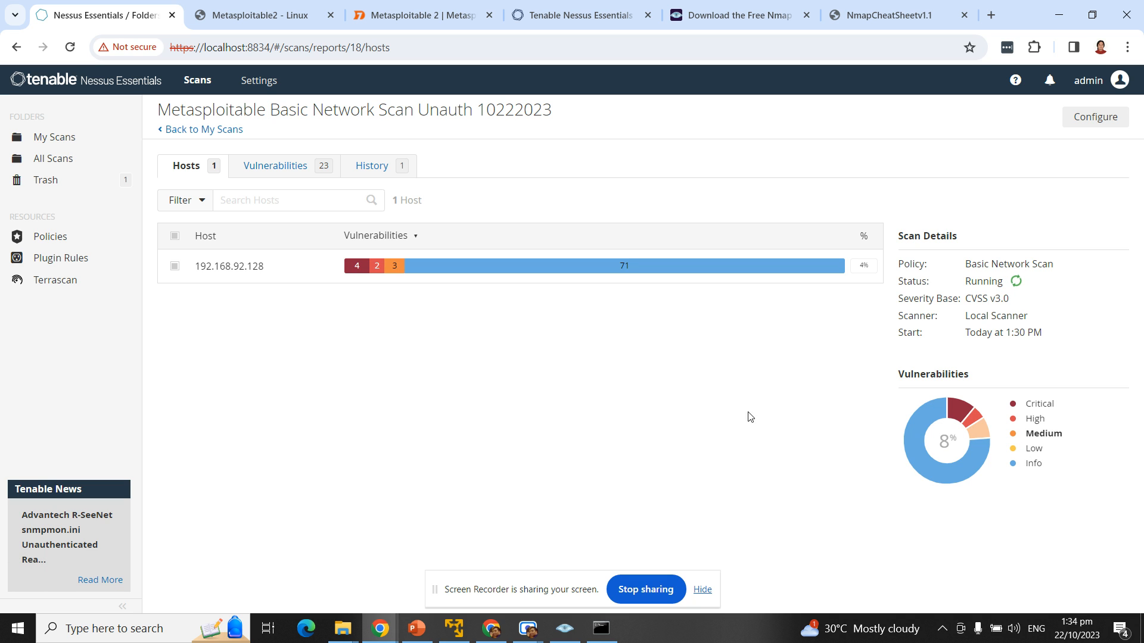
# Step: From the 23-vulnerability list, open ISC Bind (Multiple Issues), led by high-severity Service Downgrade / Reflected DoS
pyautogui.click(282, 176)
pyautogui.scroll(-7, 316, 269)
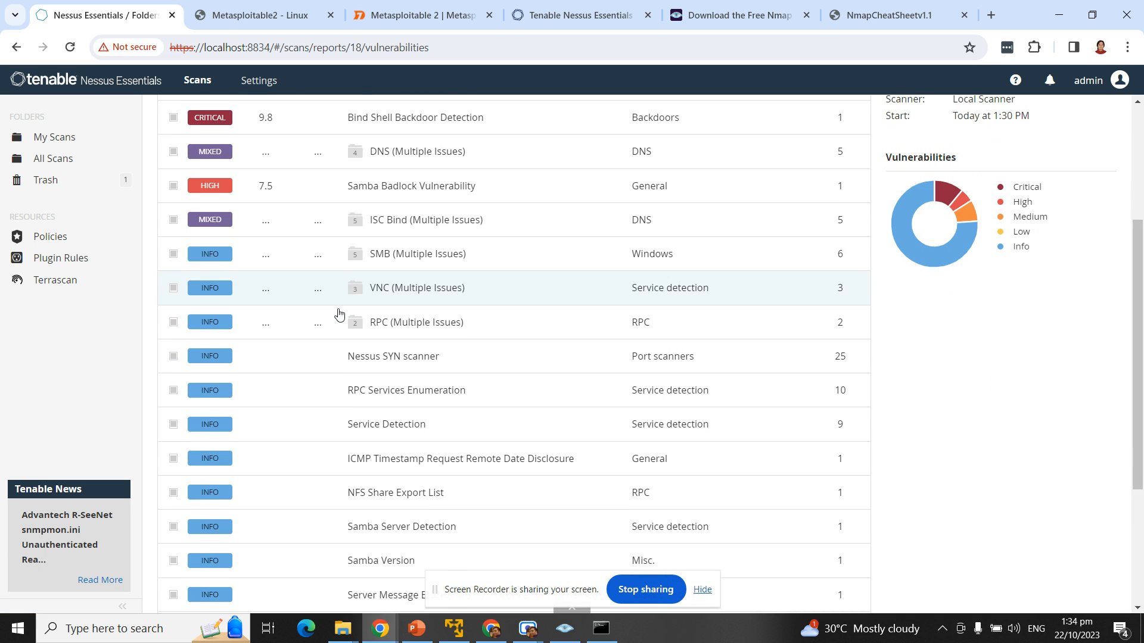
pyautogui.scroll(7, 337, 304)
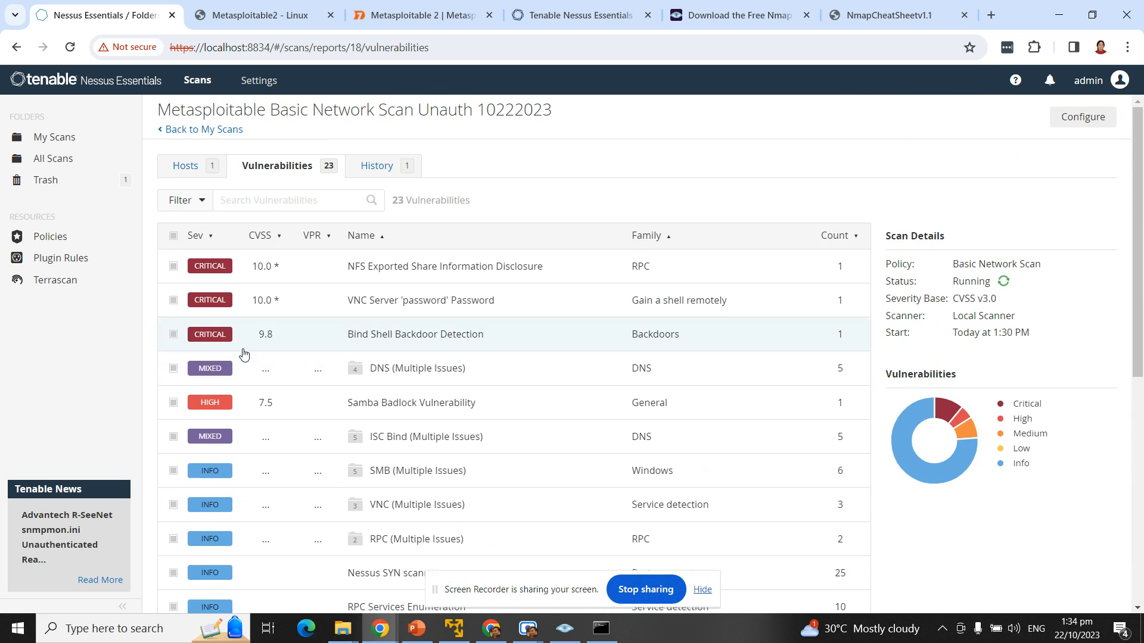
pyautogui.click(215, 436)
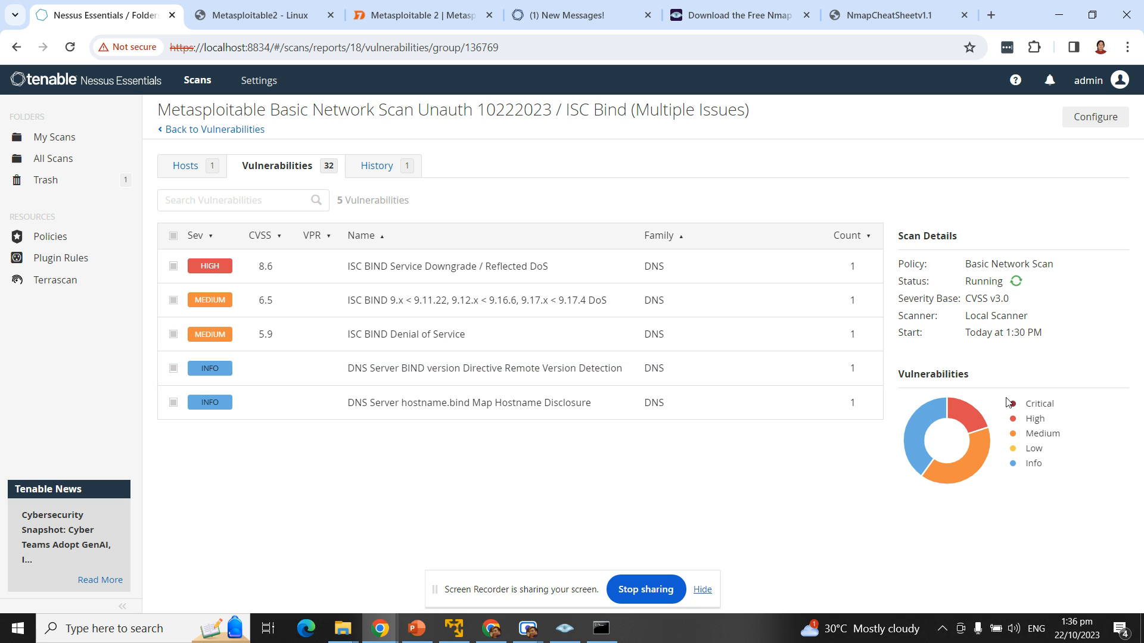
# Step: Switch from the ISC Bind group back to the Hosts summary showing 5 critical, 3 high, 6 medium
pyautogui.click(185, 165)
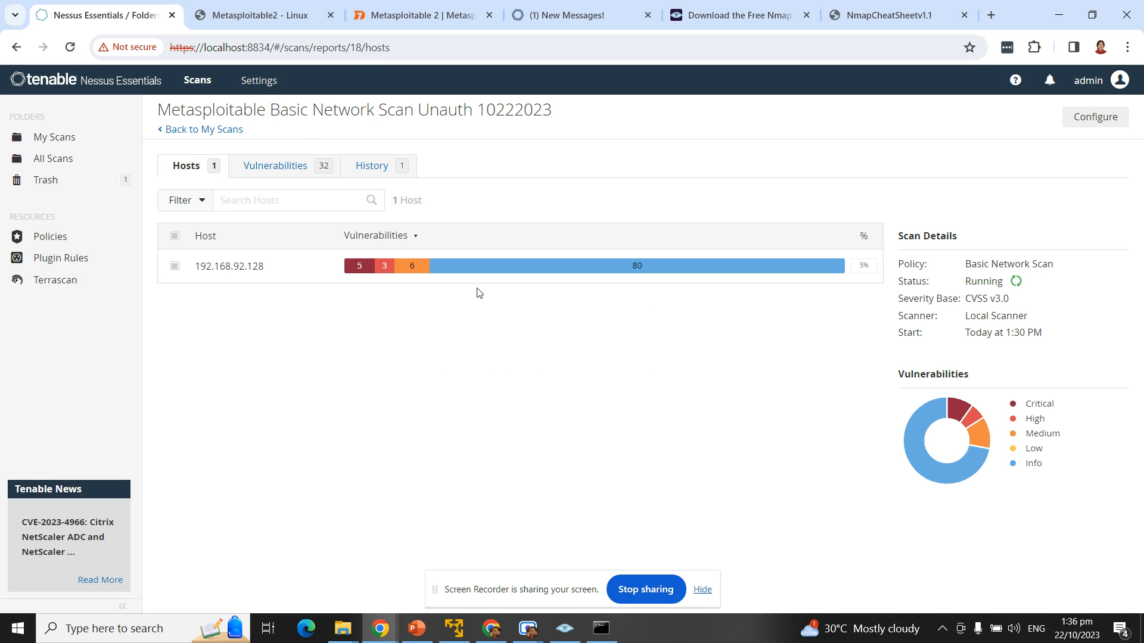
pyautogui.moveTo(1016, 407)
# Step: Scroll through the 34 vulnerability findings, switch back to Hosts, then return to the My Scans list
pyautogui.click(266, 166)
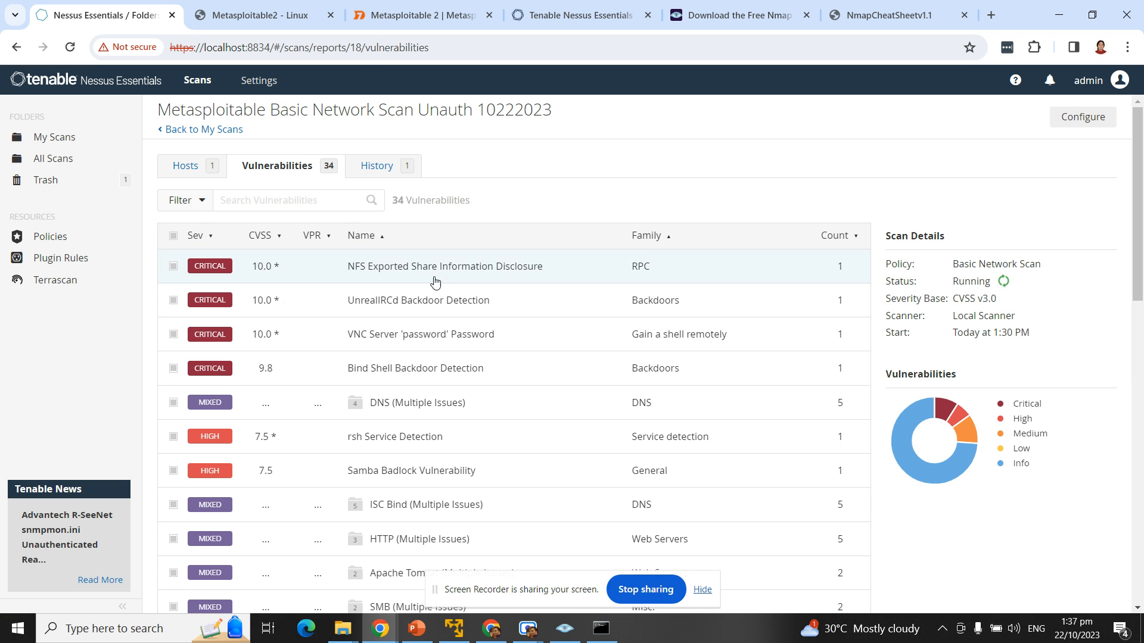
pyautogui.scroll(-1, 429, 268)
pyautogui.scroll(-2, 400, 275)
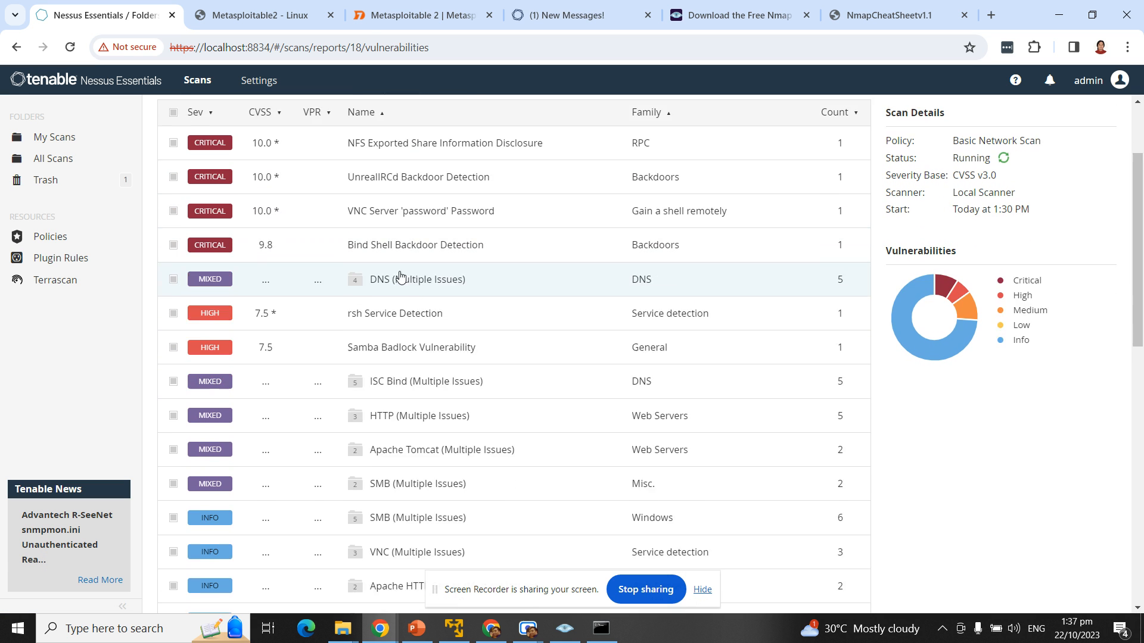
pyautogui.scroll(3, 280, 190)
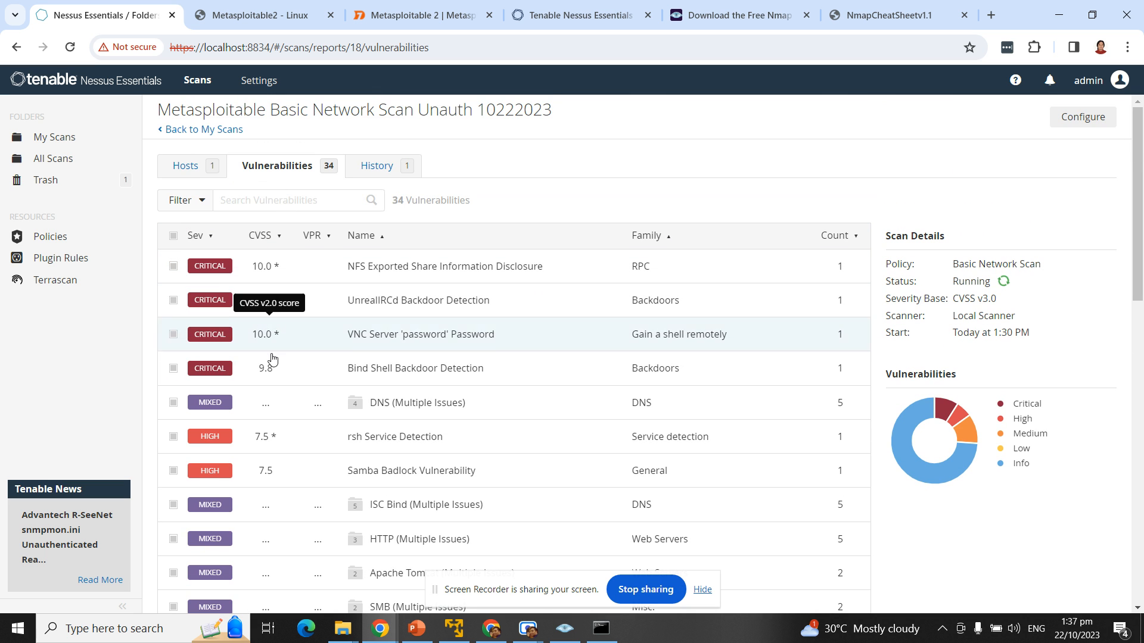
pyautogui.scroll(-2, 417, 477)
pyautogui.scroll(-10, 428, 470)
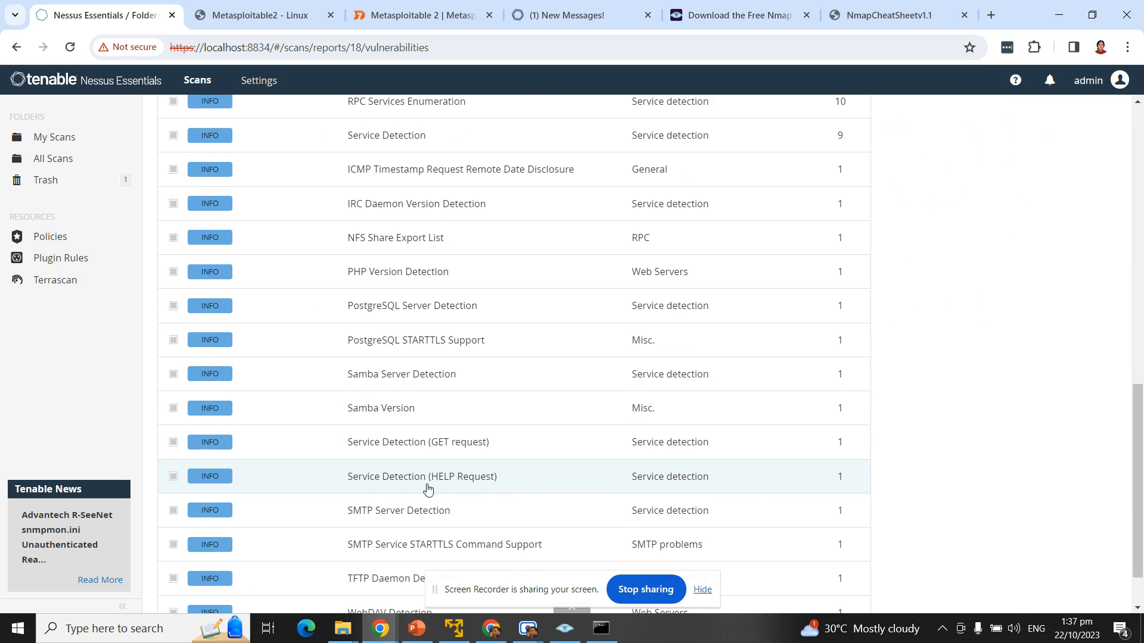
pyautogui.scroll(12, 441, 488)
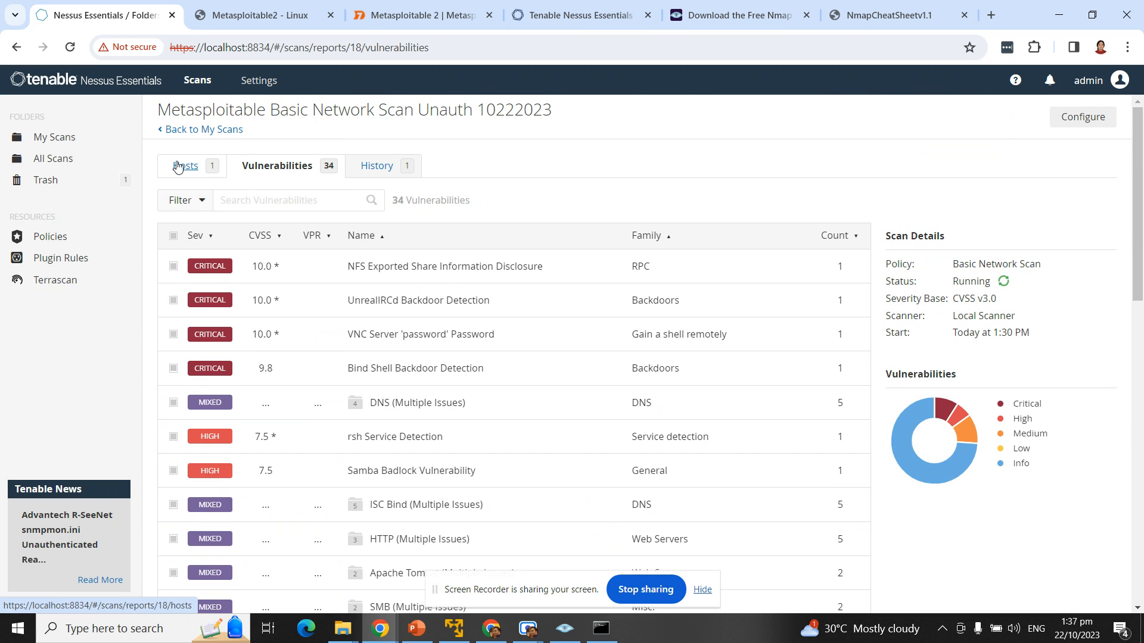
pyautogui.click(182, 166)
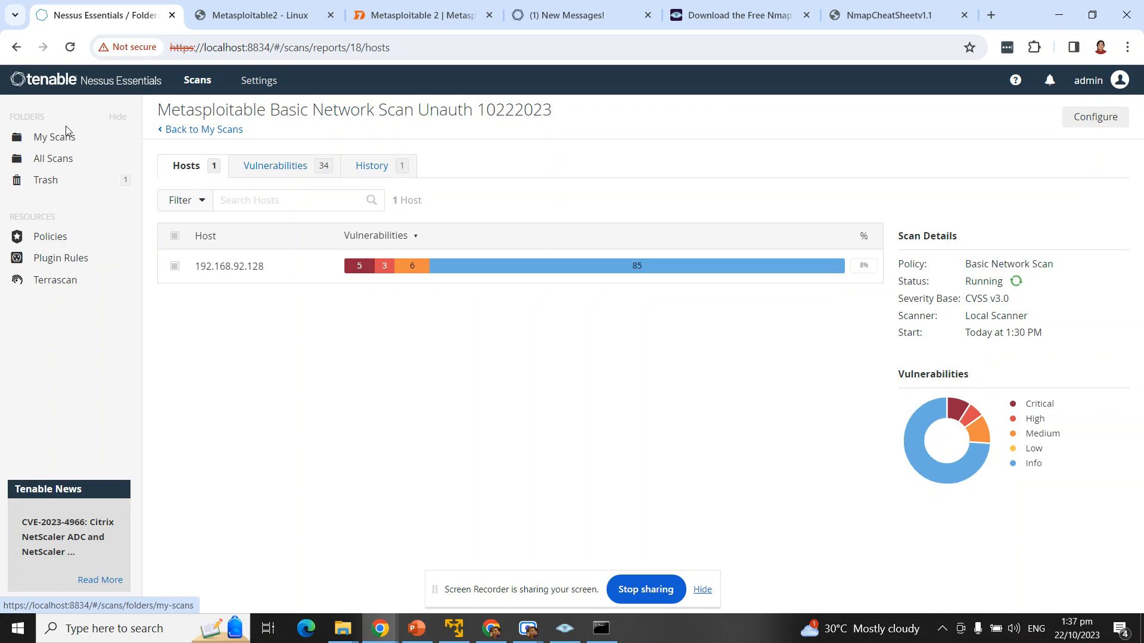
pyautogui.click(53, 138)
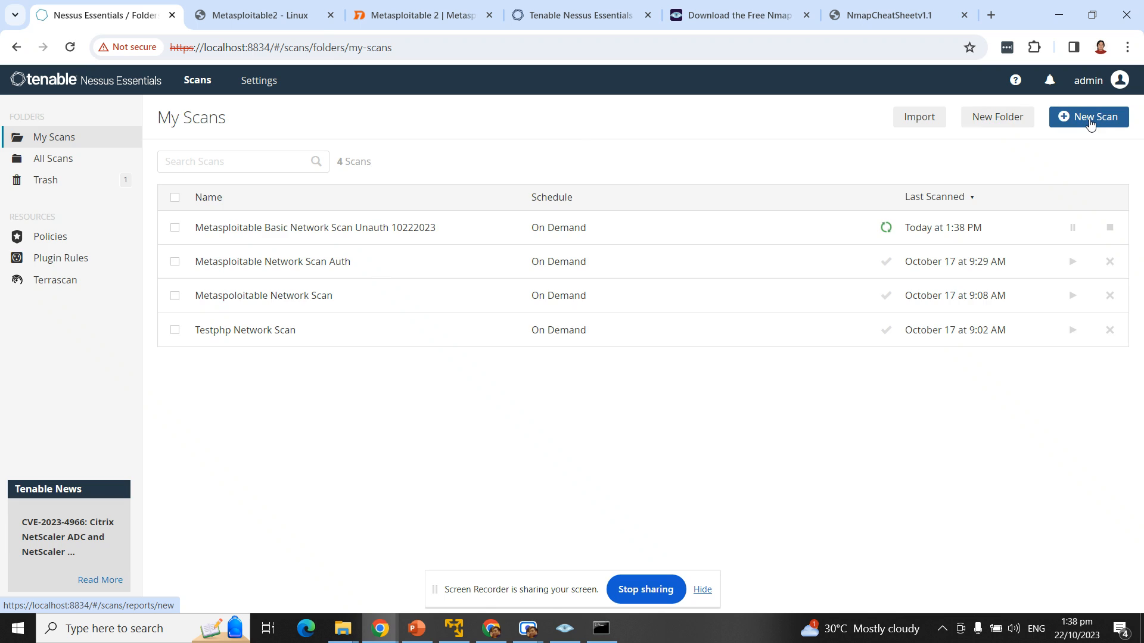
# Step: Create a new Basic Network Scan named 'Metasploitable Basic Network Scan Auth 10222023'
pyautogui.click(1111, 114)
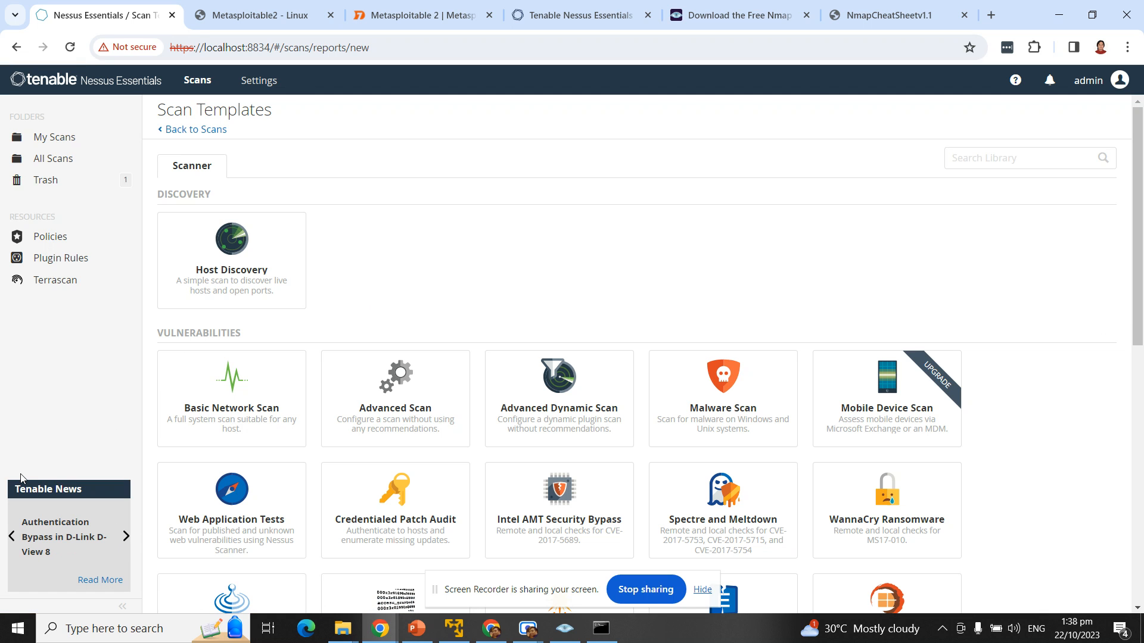
pyautogui.click(236, 400)
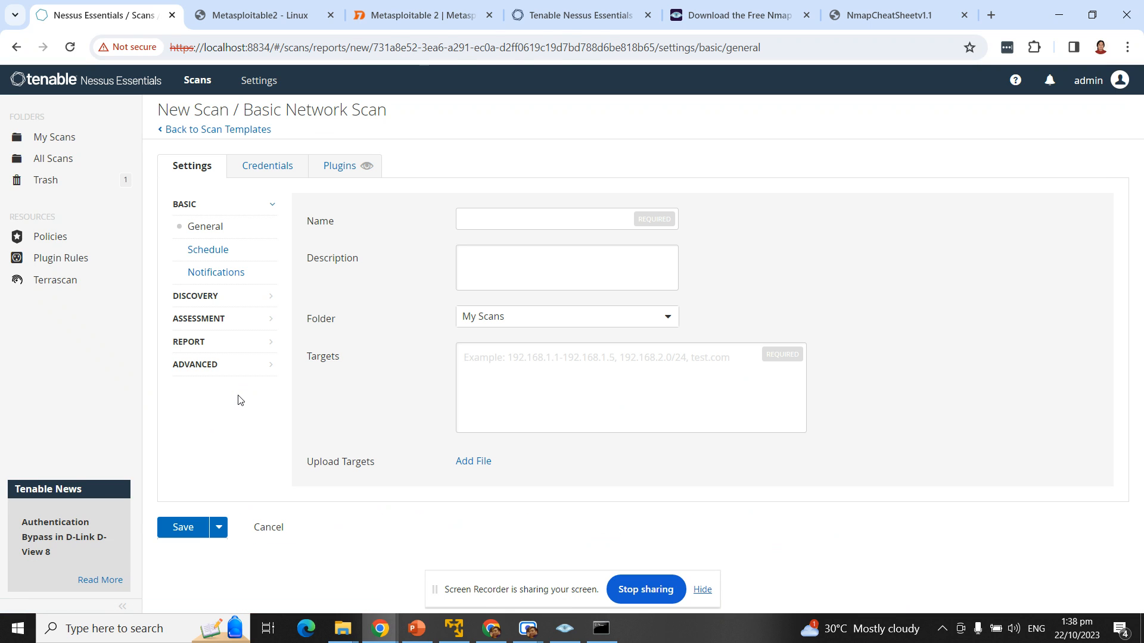
pyautogui.click(500, 220)
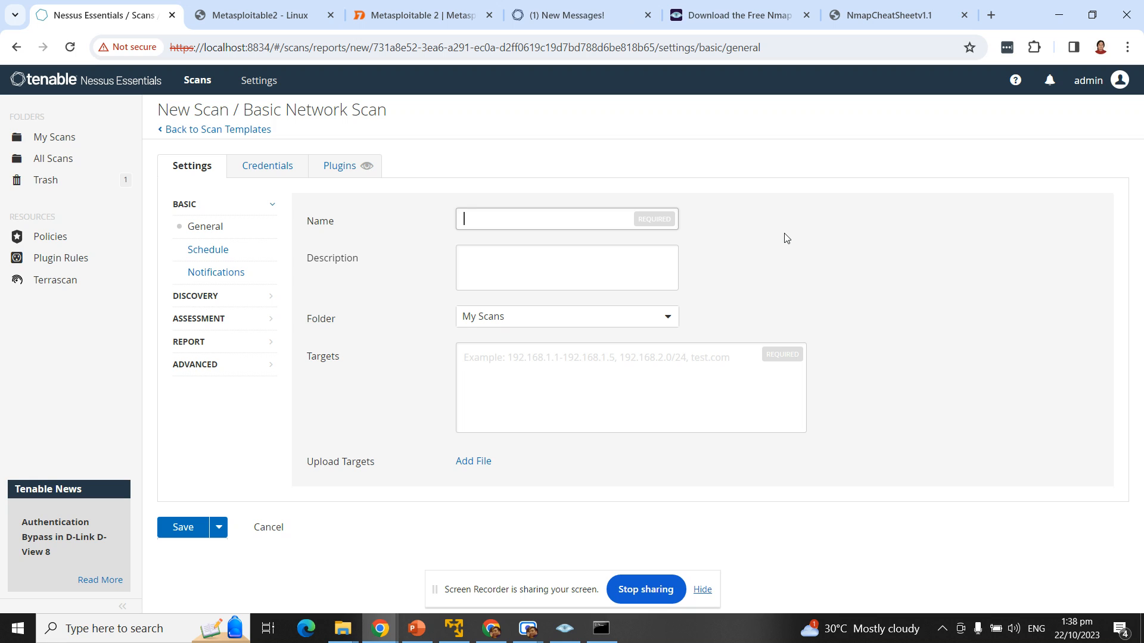
pyautogui.write('Metta')
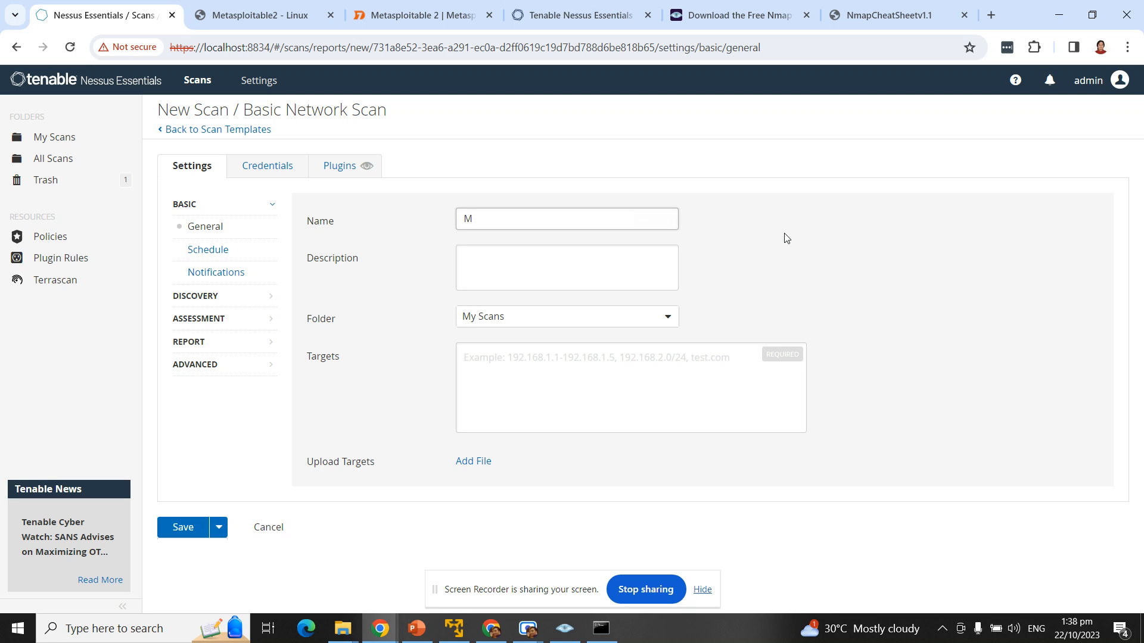
pyautogui.press('BackSpace')
pyautogui.press('BackSpace')
pyautogui.write('asp')
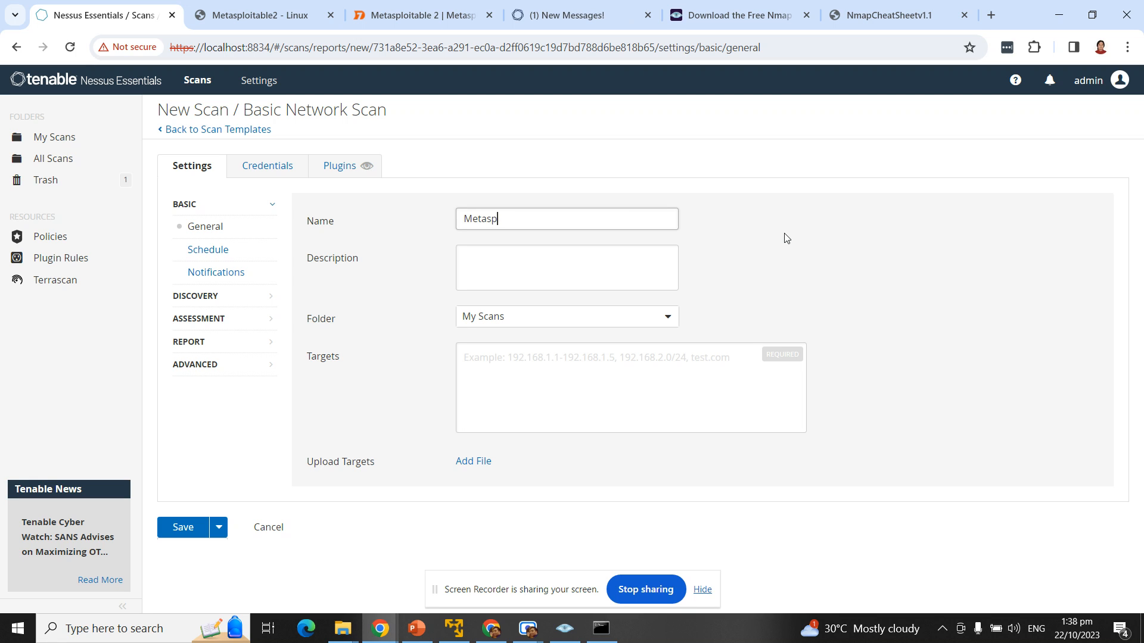
pyautogui.write('loitable')
pyautogui.write(' Basic Netw')
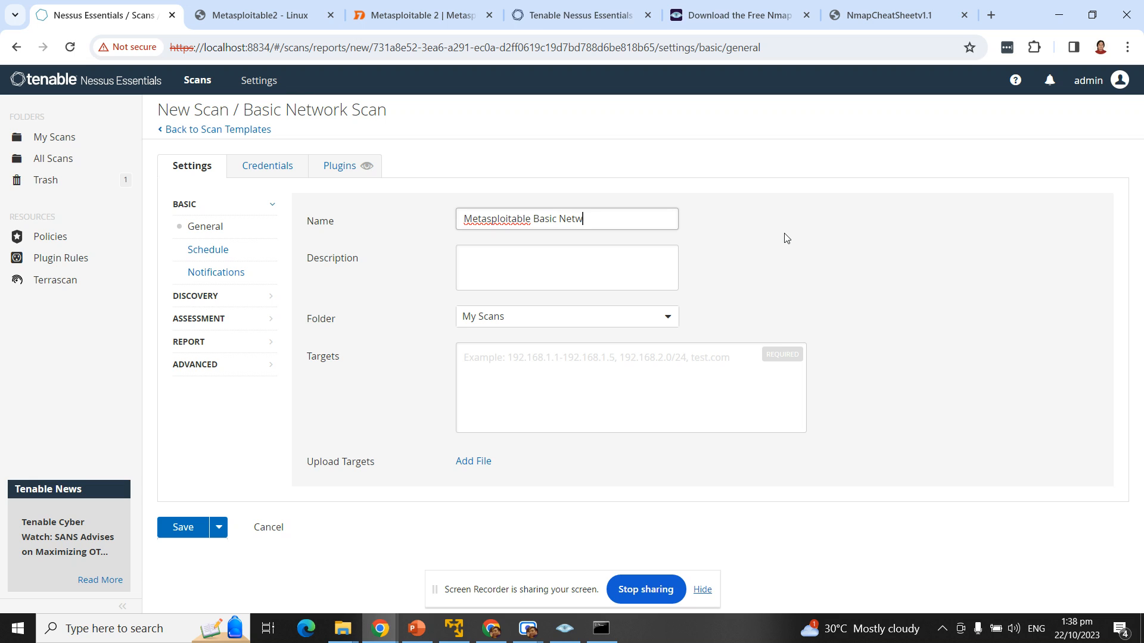
pyautogui.write('ork Scan Auth')
pyautogui.write(' 10')
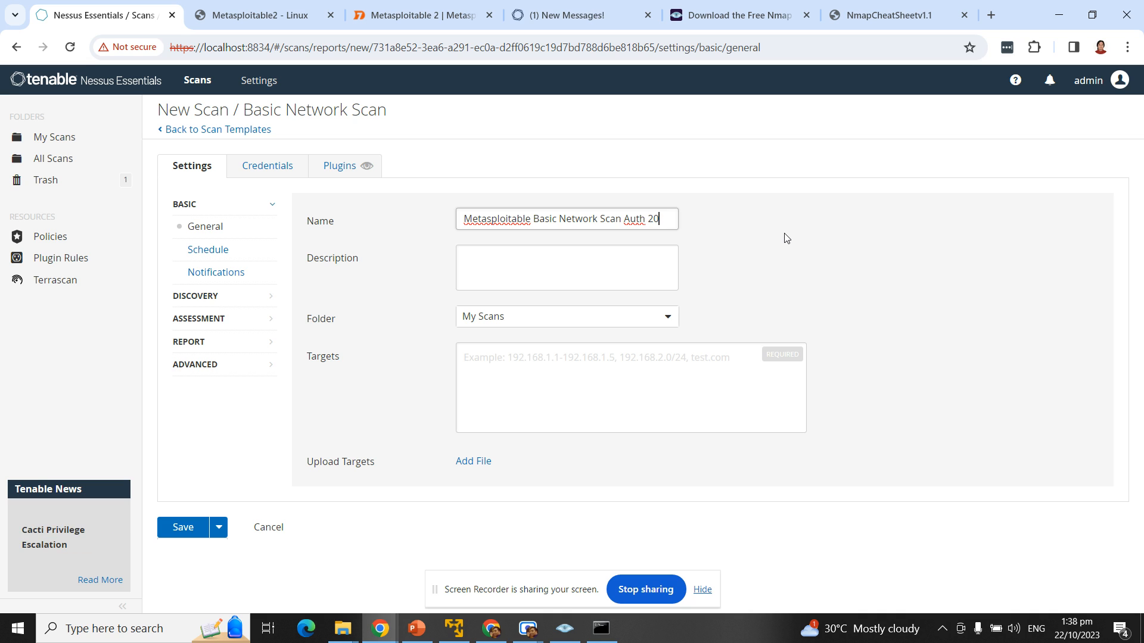
pyautogui.press('BackSpace')
pyautogui.press('BackSpace')
pyautogui.write('10222023')
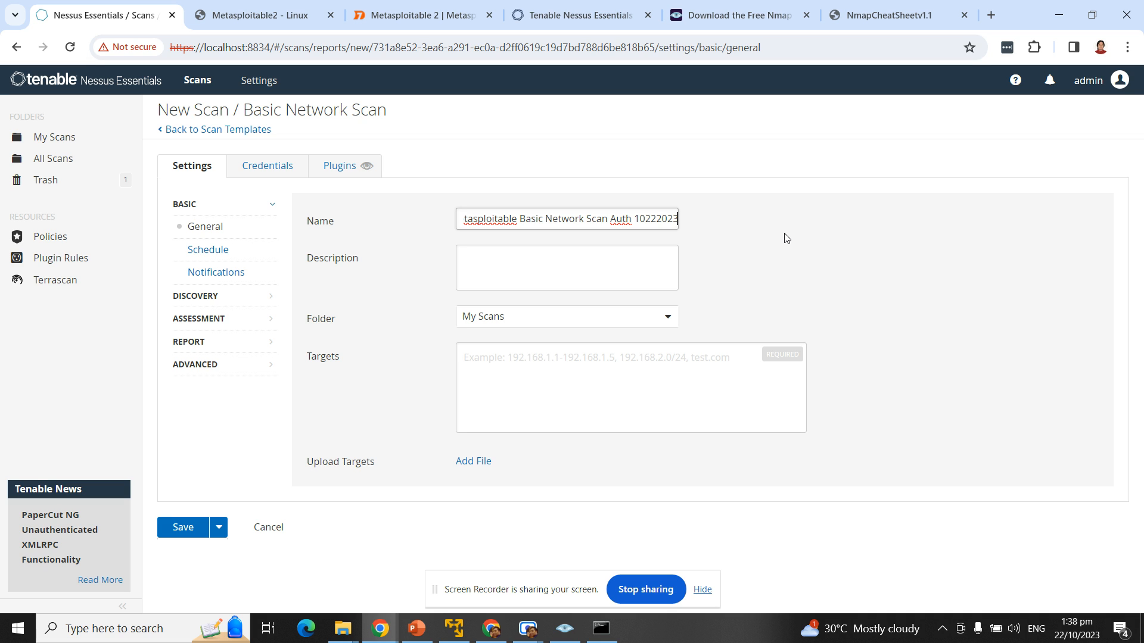
# Step: Set the scan target to 192.168.92.128, copied from the Metasploitable2 page, and open Credentials
pyautogui.click(271, 17)
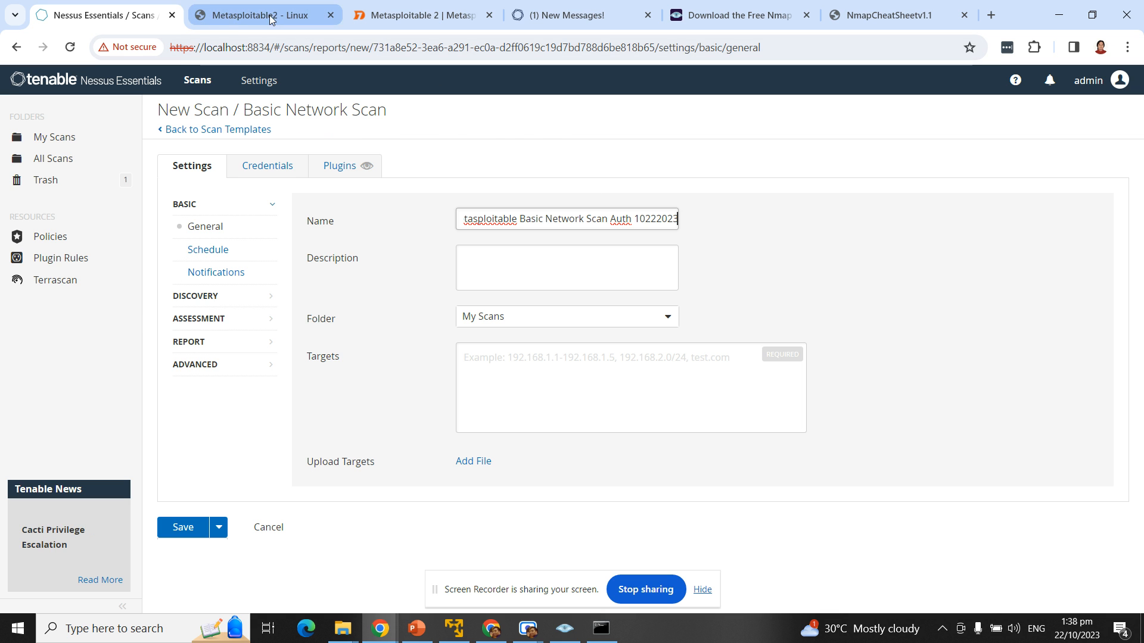
pyautogui.rightClick(202, 38)
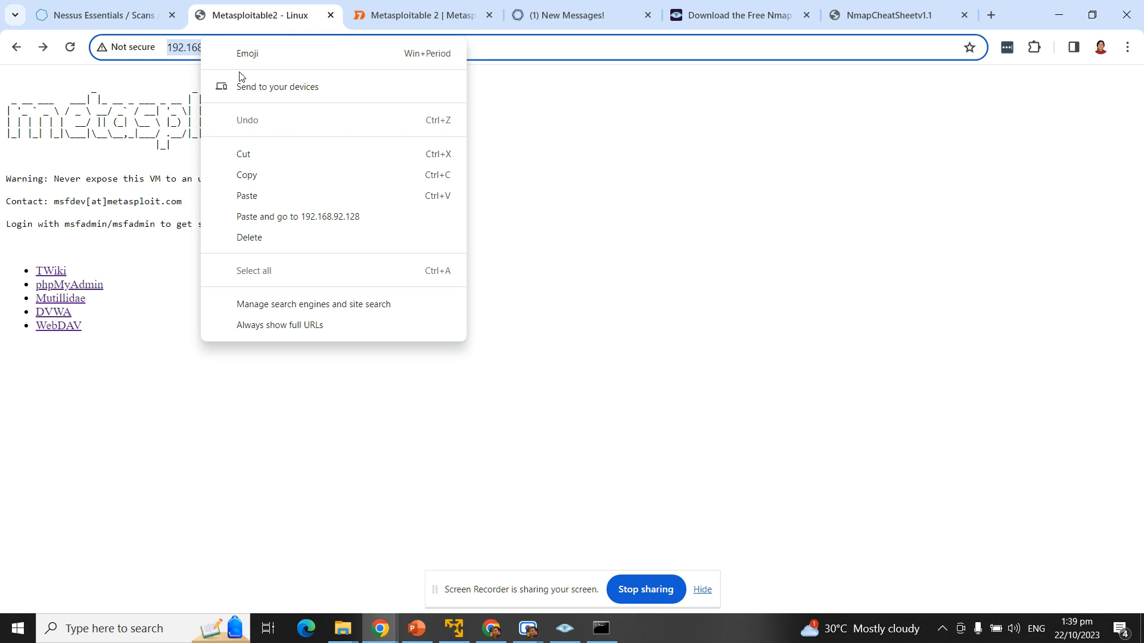
pyautogui.click(284, 177)
pyautogui.click(104, 15)
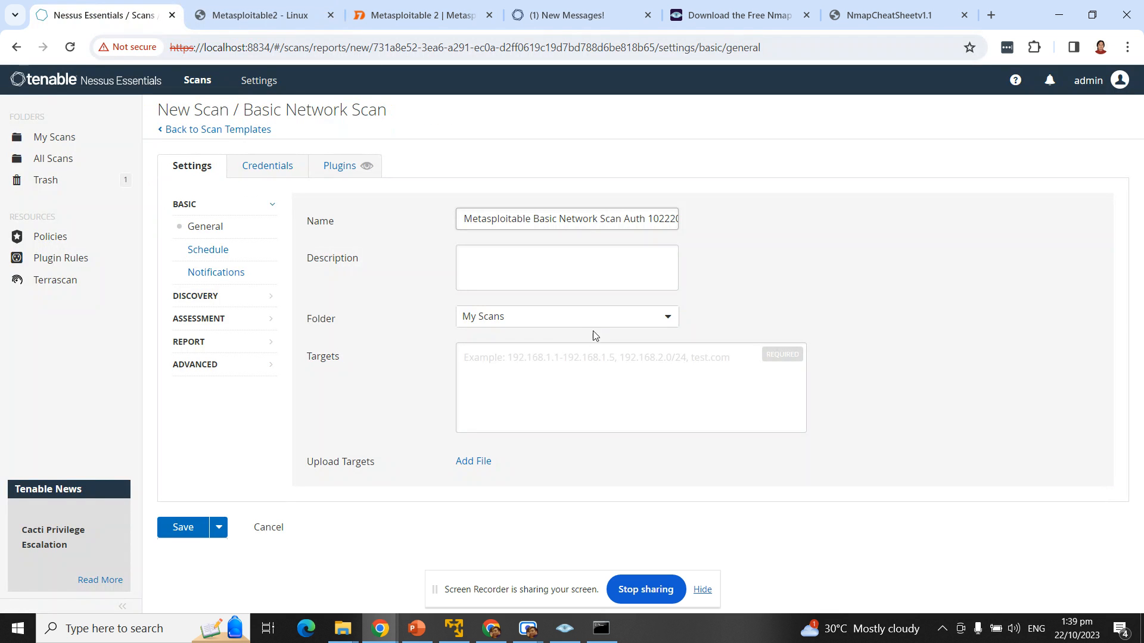
pyautogui.click(550, 372)
pyautogui.hotkey('ctrl', 'v')
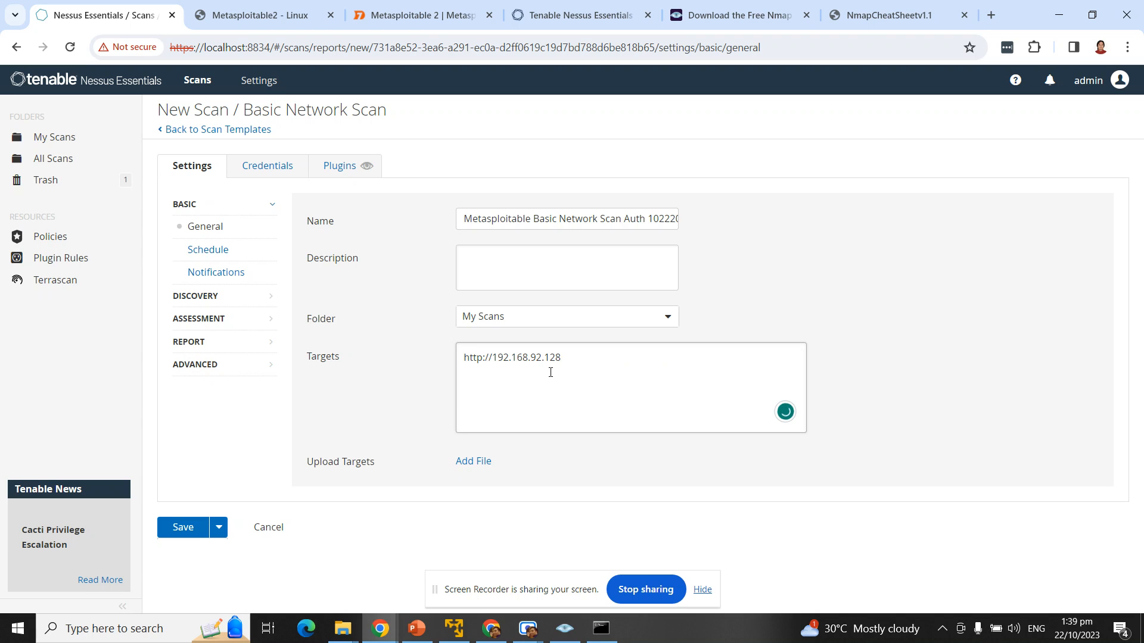
pyautogui.press('BackSpace')
pyautogui.press('BackSpace')
pyautogui.press('BackSpace')
pyautogui.press('BackSpace')
pyautogui.press('BackSpace')
pyautogui.press('BackSpace')
pyautogui.press('BackSpace')
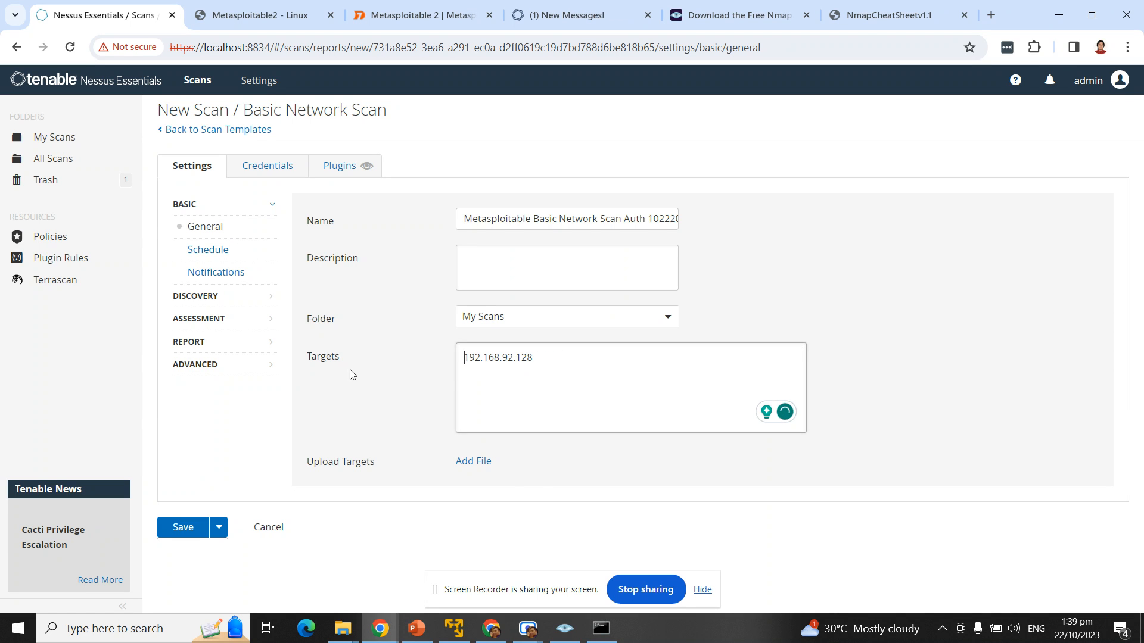
pyautogui.click(262, 171)
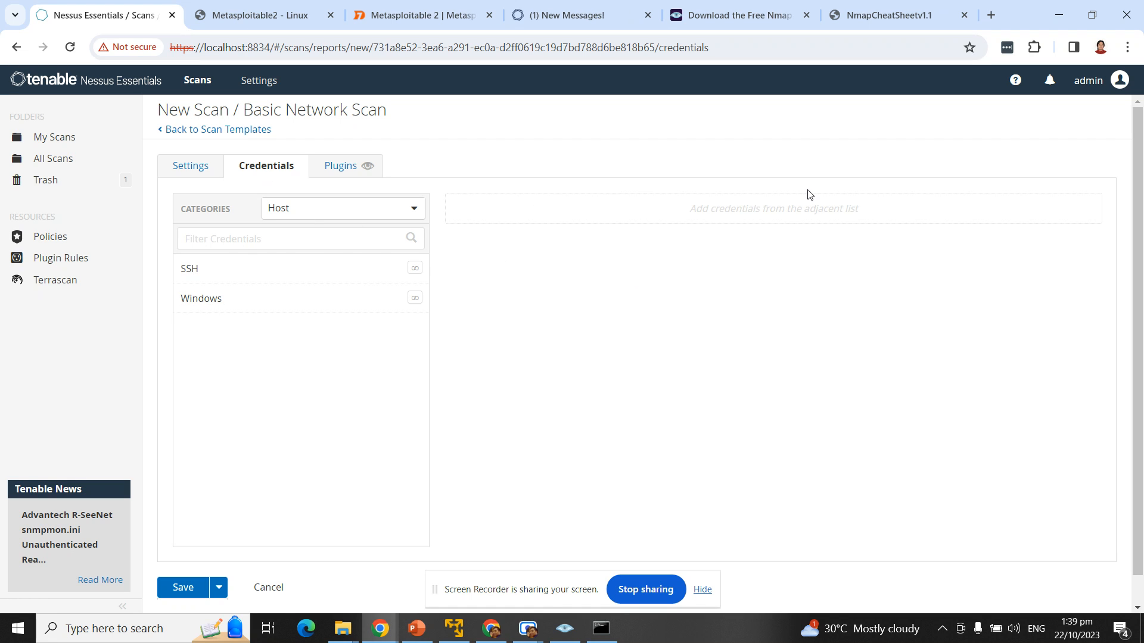
# Step: Check the credential Categories list, keeping Host, then bring up the Metasploitable2 VM window and move it aside
pyautogui.click(411, 212)
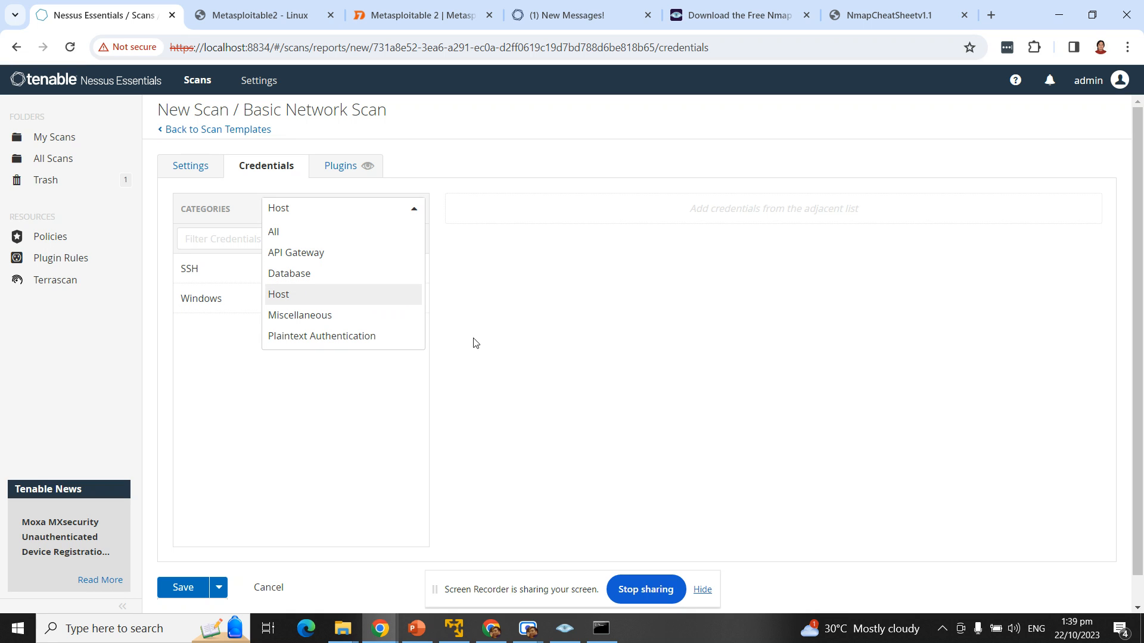
pyautogui.click(462, 164)
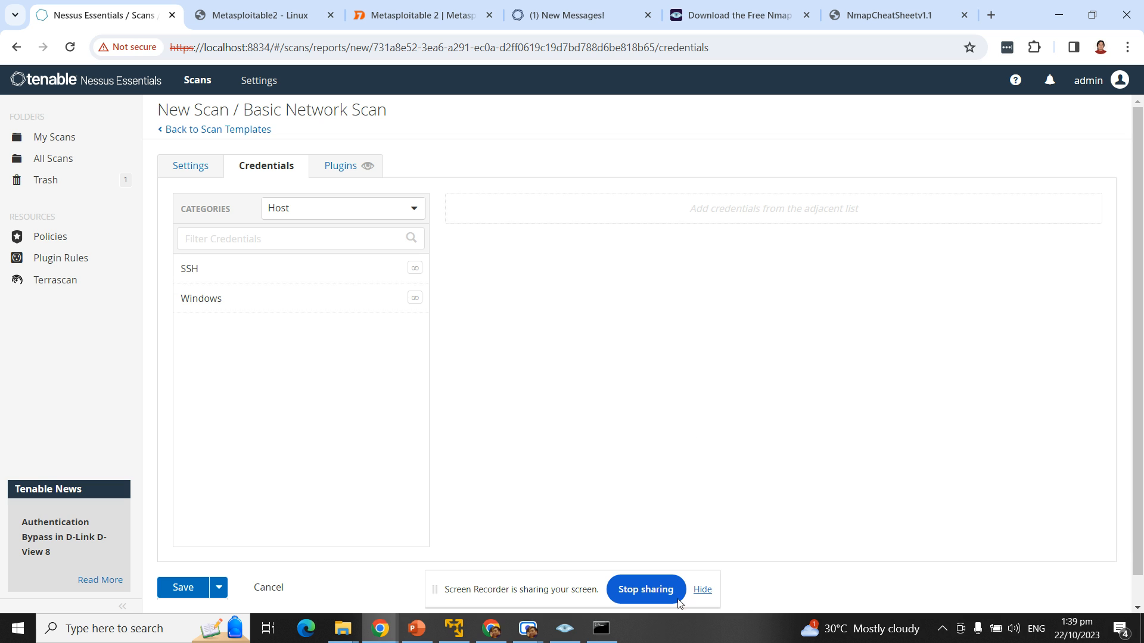
pyautogui.click(454, 628)
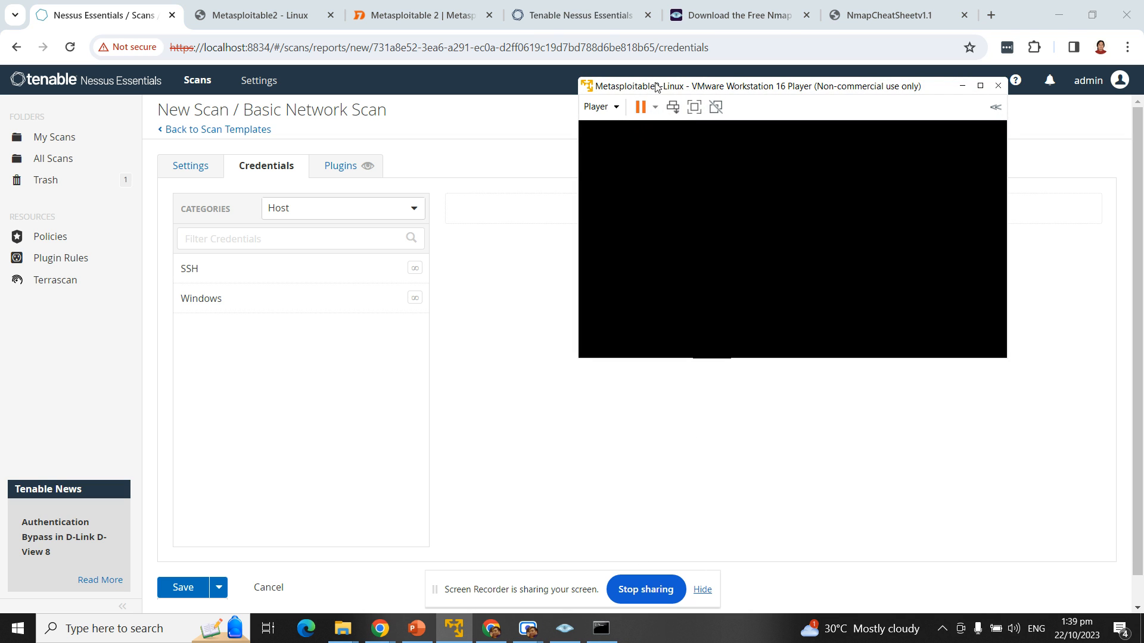
pyautogui.moveTo(656, 87); pyautogui.dragTo(613, 105)
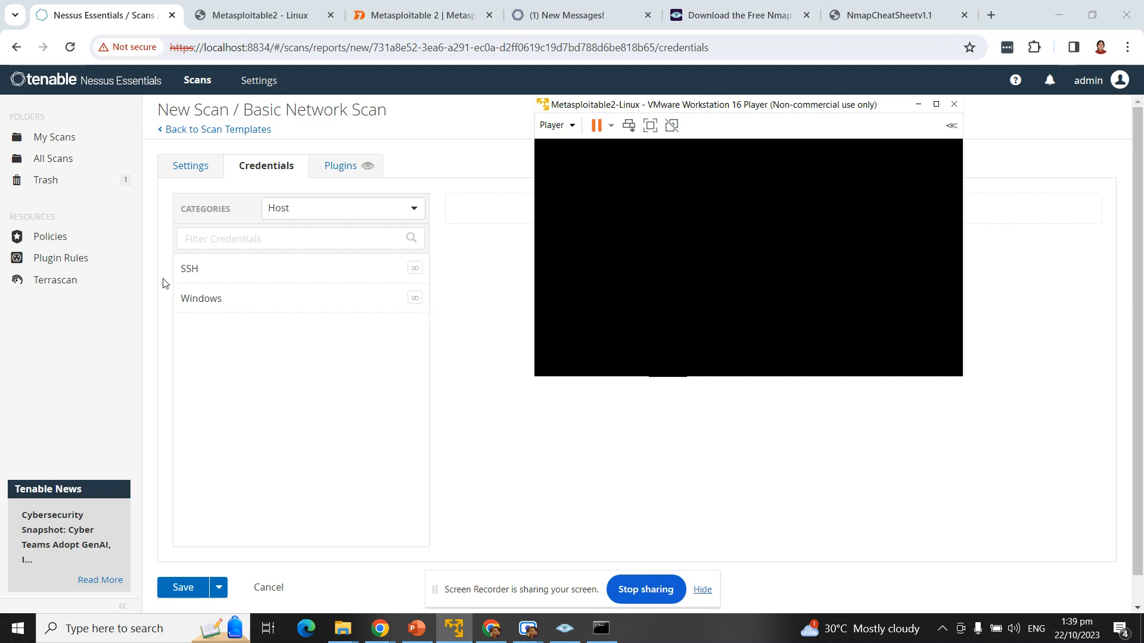
# Step: Add SSH credentials to the scan with password as the authentication method
pyautogui.click(190, 273)
pyautogui.scroll(-2, 191, 281)
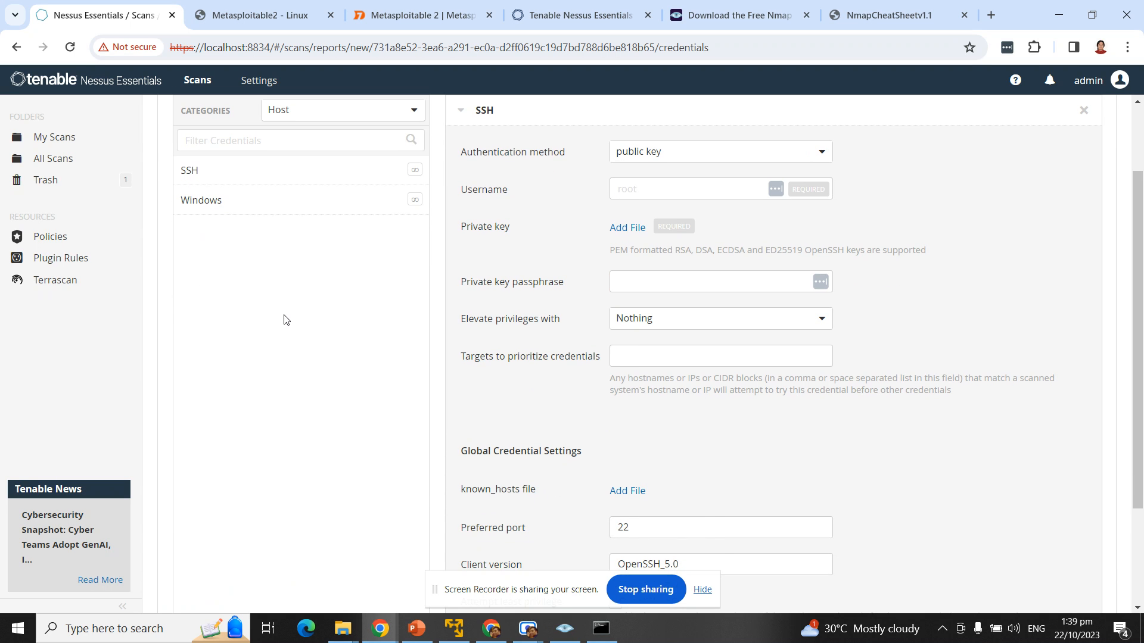
pyautogui.scroll(2, 581, 446)
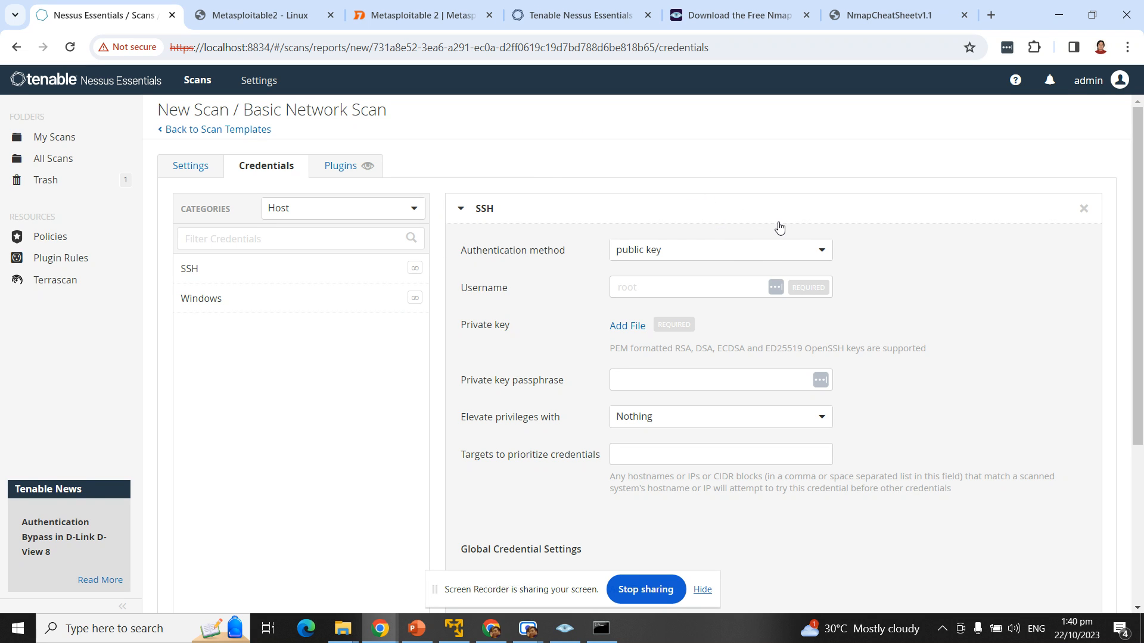
pyautogui.click(665, 258)
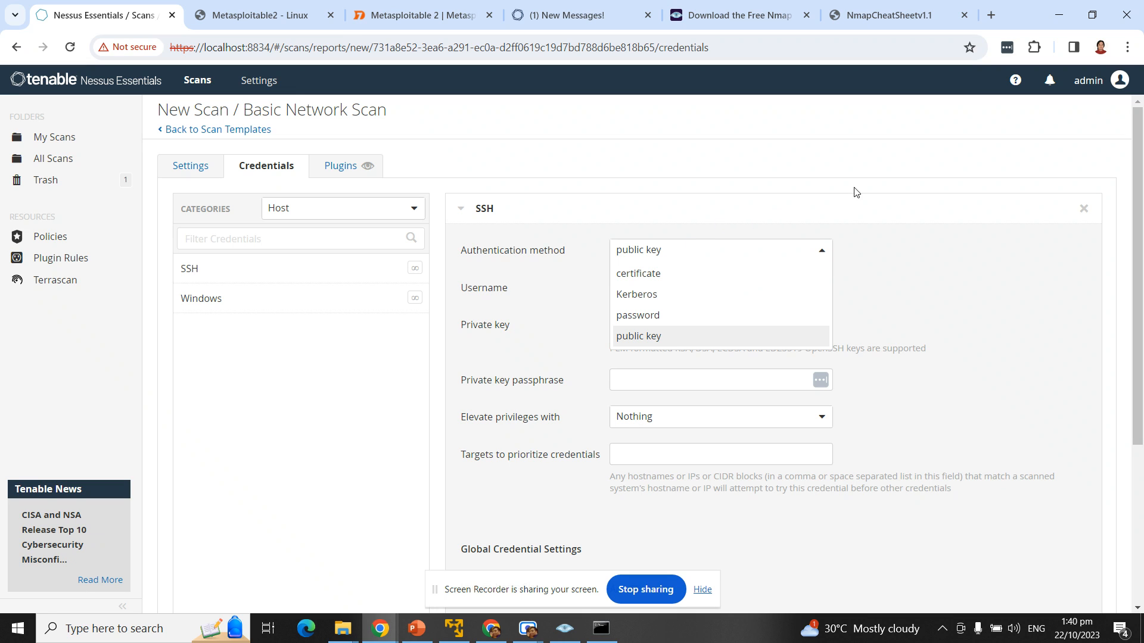
pyautogui.click(655, 316)
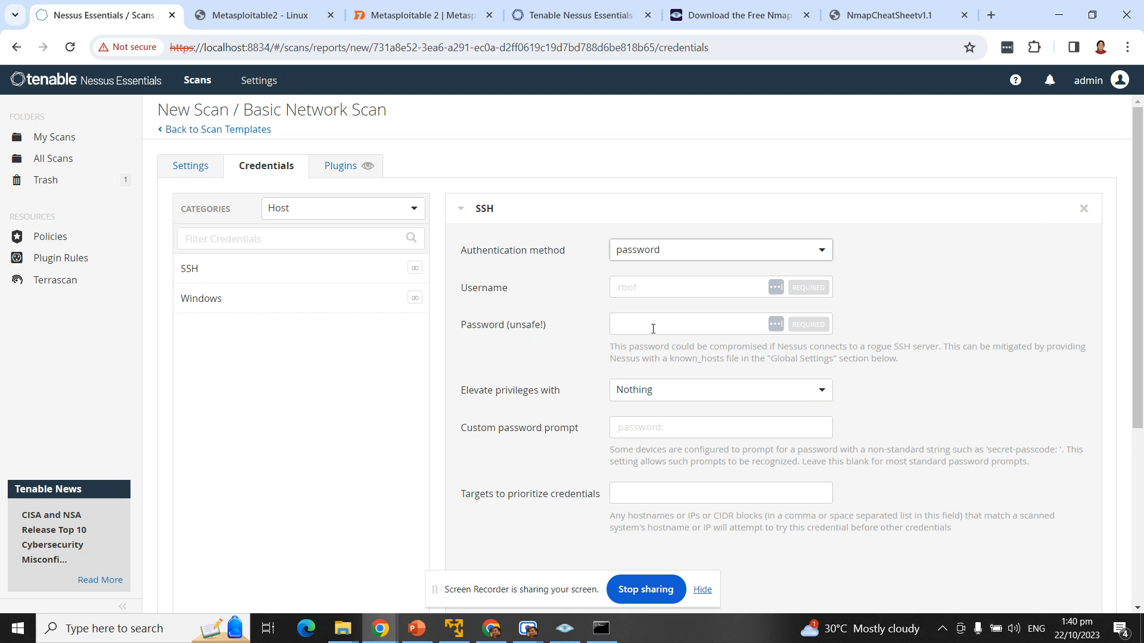
# Step: Enter the default Metasploitable user name and password for SSH, then open the Save menu
pyautogui.click(641, 286)
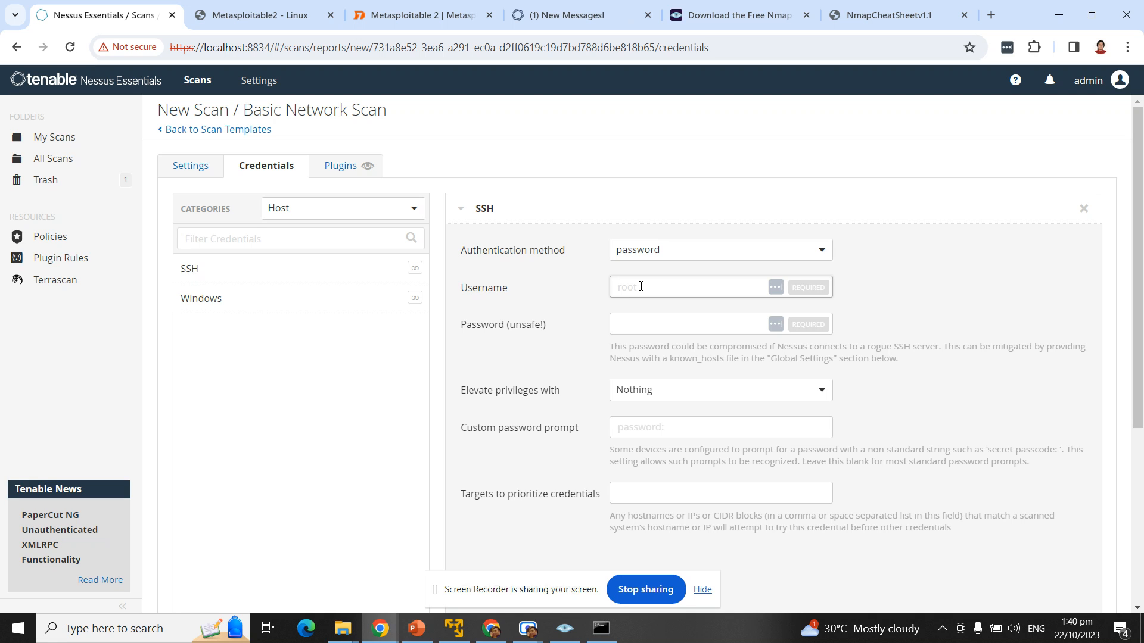
pyautogui.write('msfa')
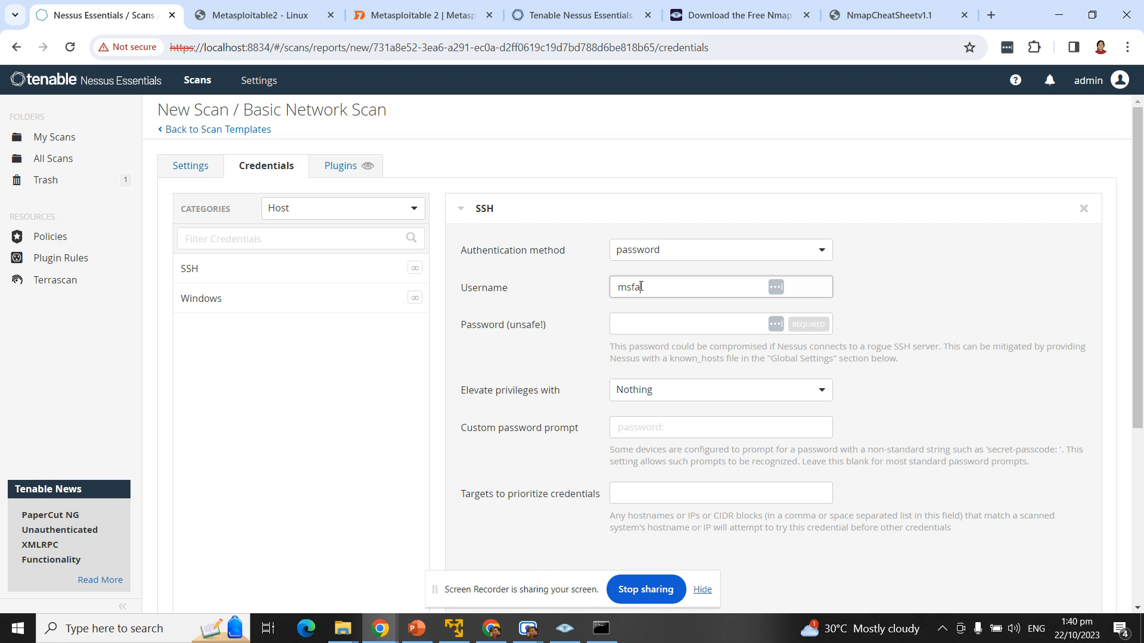
pyautogui.write('dmin')
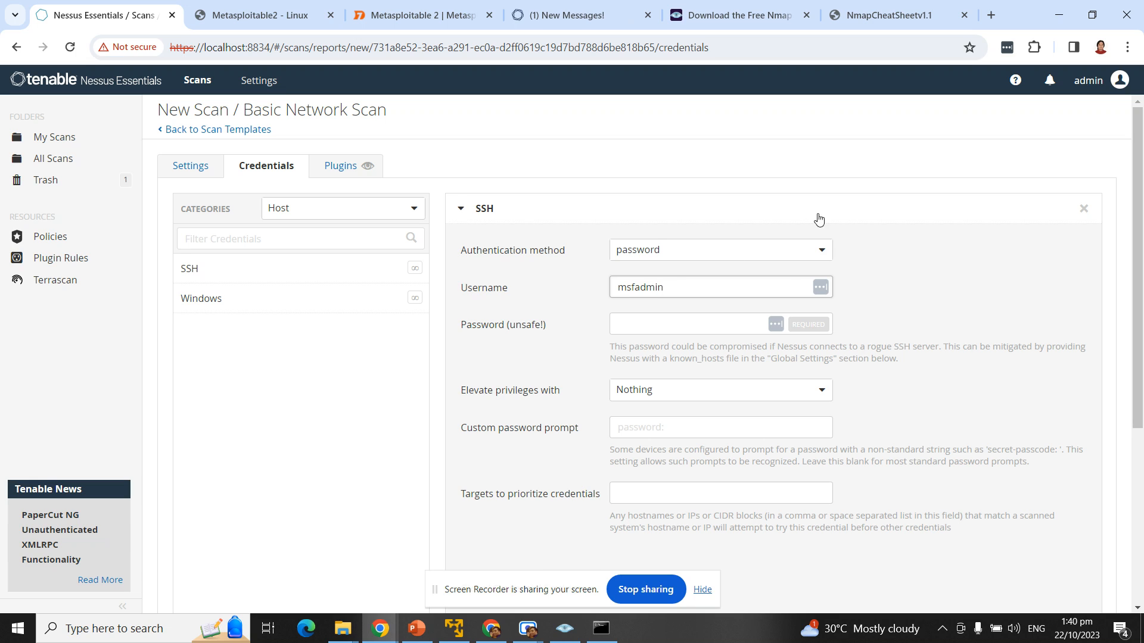
pyautogui.doubleClick(688, 289)
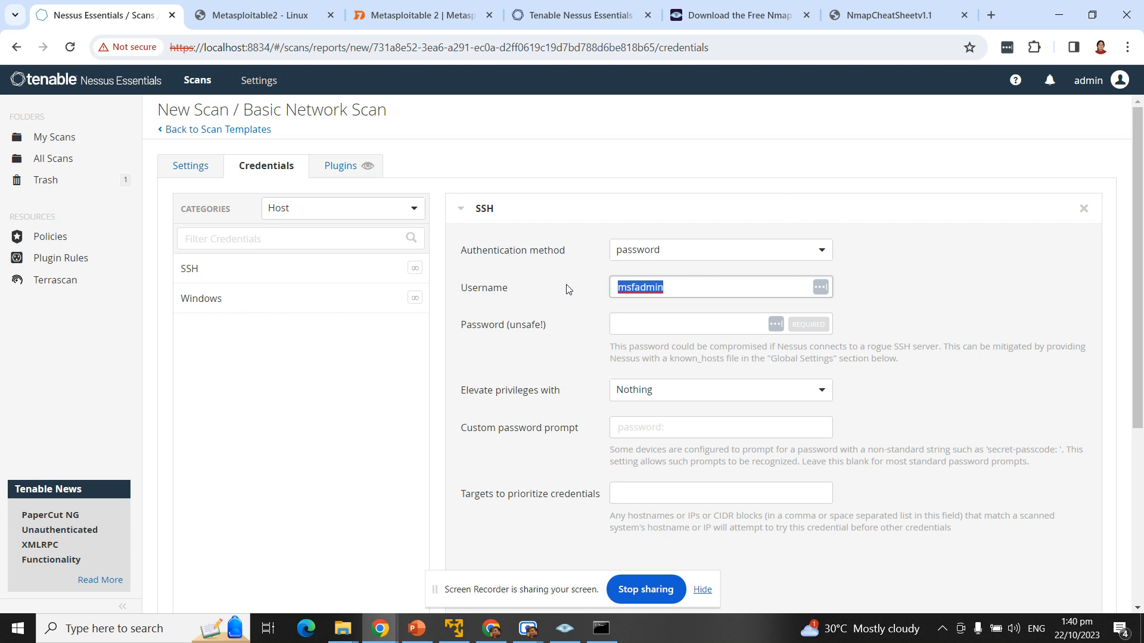
pyautogui.click(651, 315)
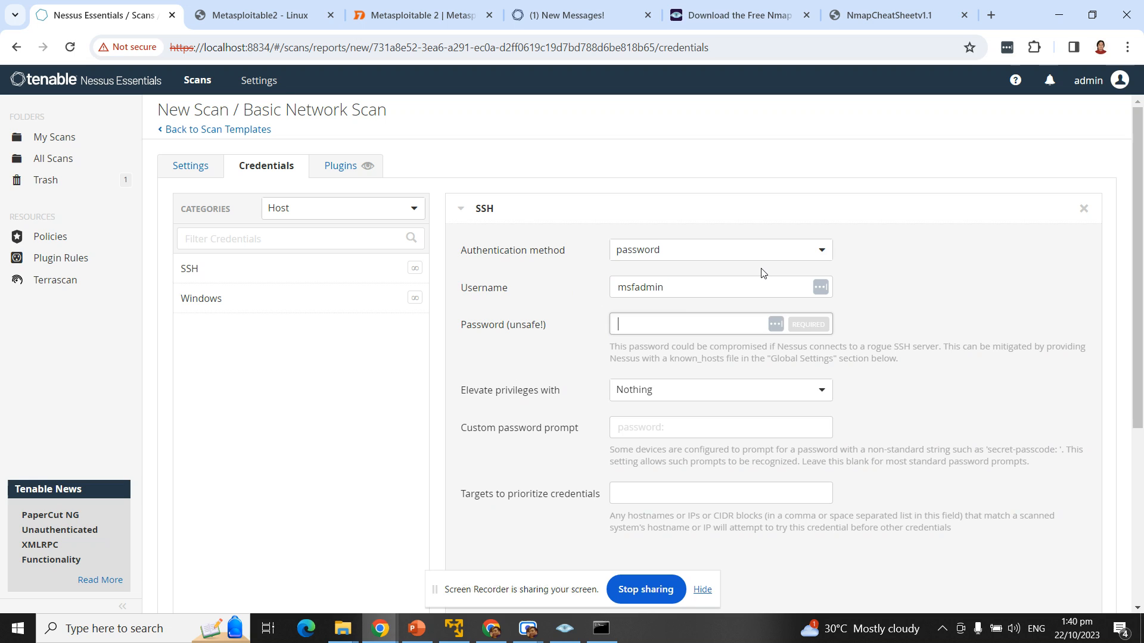
pyautogui.write('msfadmin')
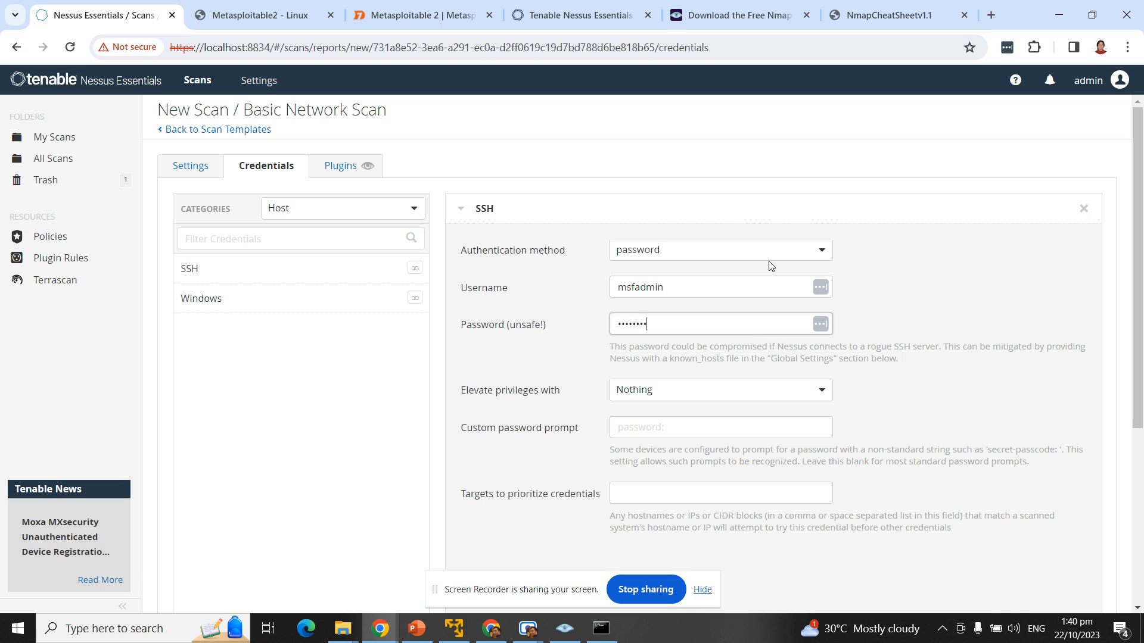
pyautogui.scroll(-1, 766, 257)
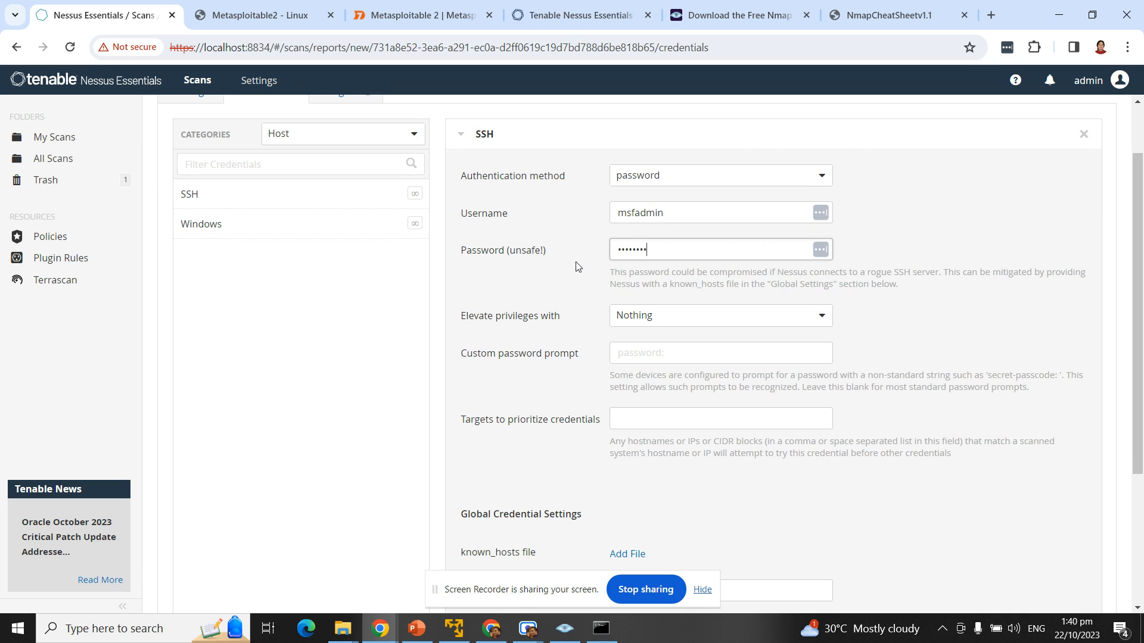
pyautogui.scroll(-3, 578, 262)
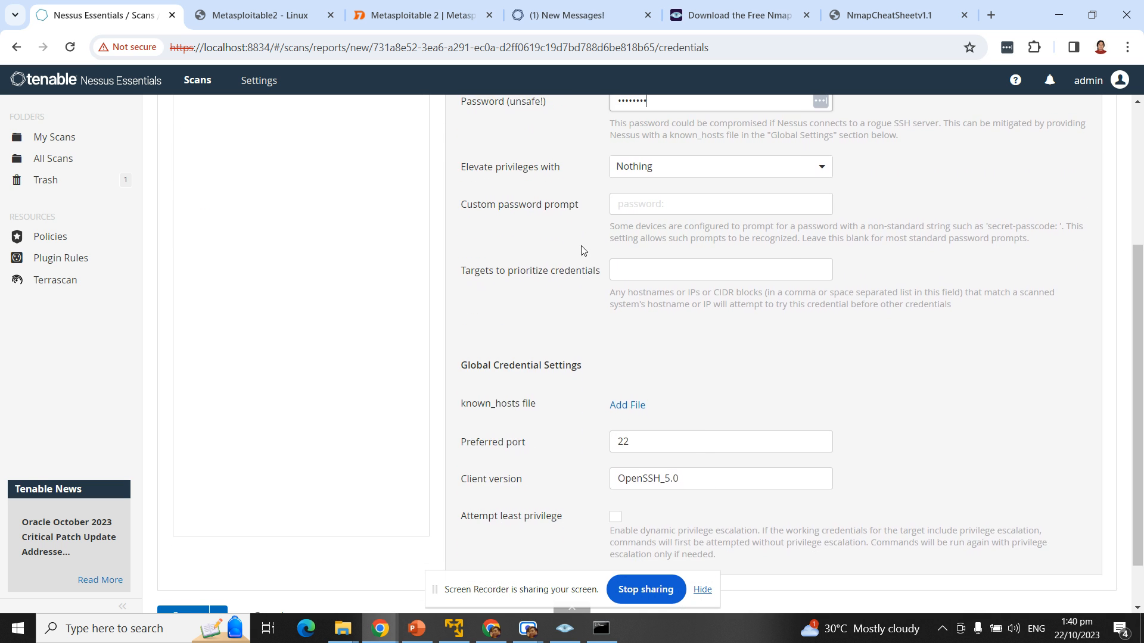
pyautogui.scroll(2, 639, 210)
pyautogui.scroll(-2, 639, 210)
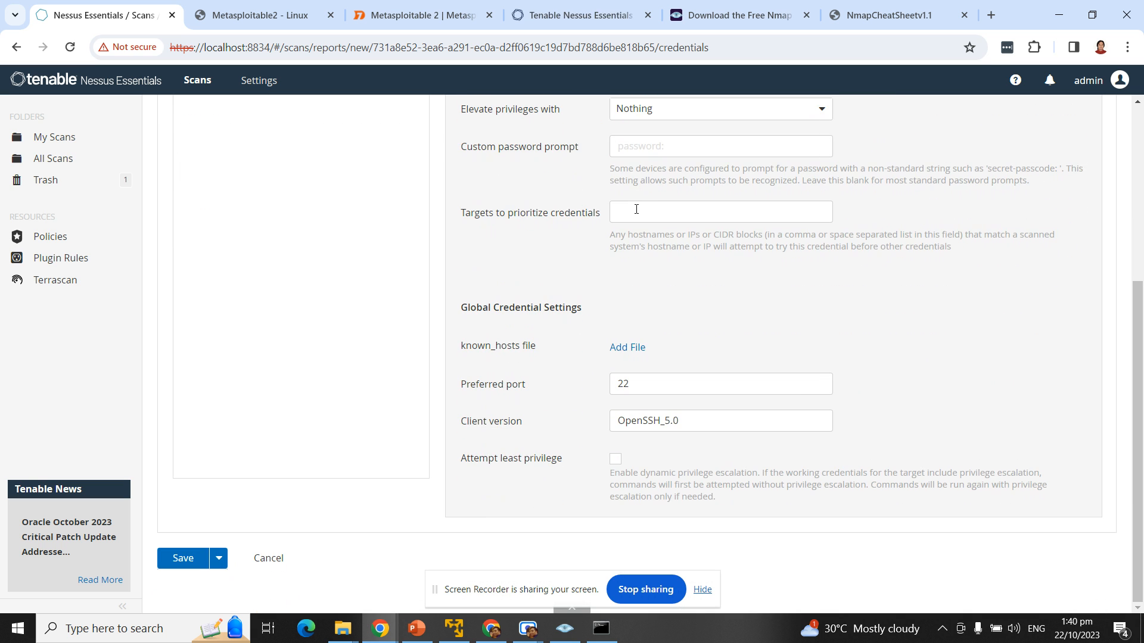
pyautogui.scroll(4, 530, 214)
pyautogui.scroll(-3, 571, 279)
pyautogui.click(220, 560)
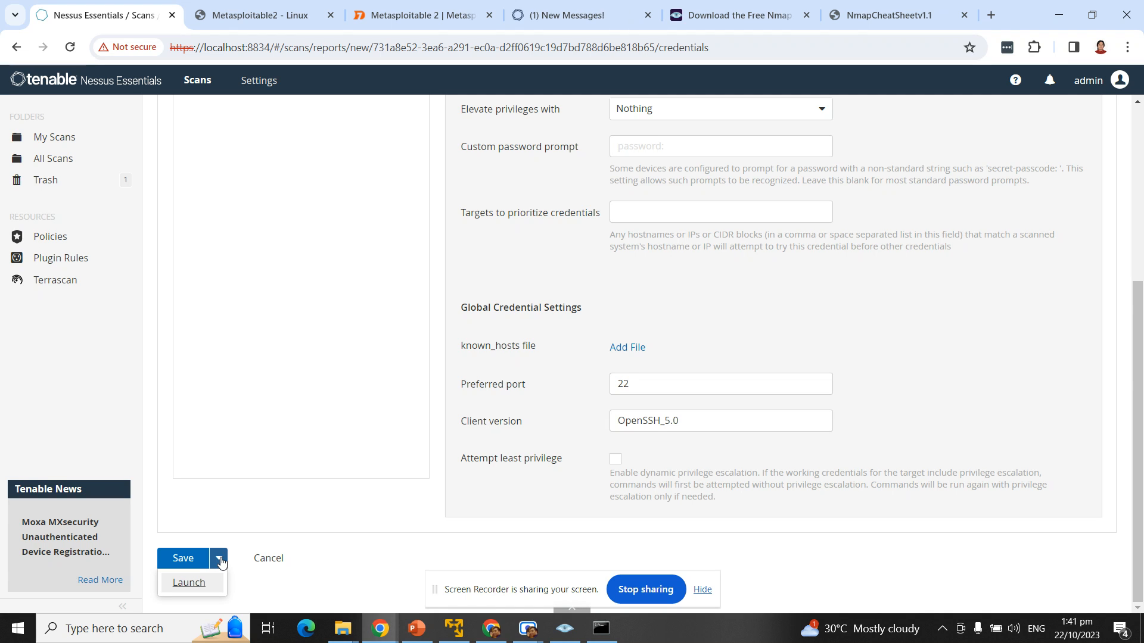
# Step: Launch the authenticated scan, check its Hosts page, then open the unauthenticated scan's results
pyautogui.click(188, 583)
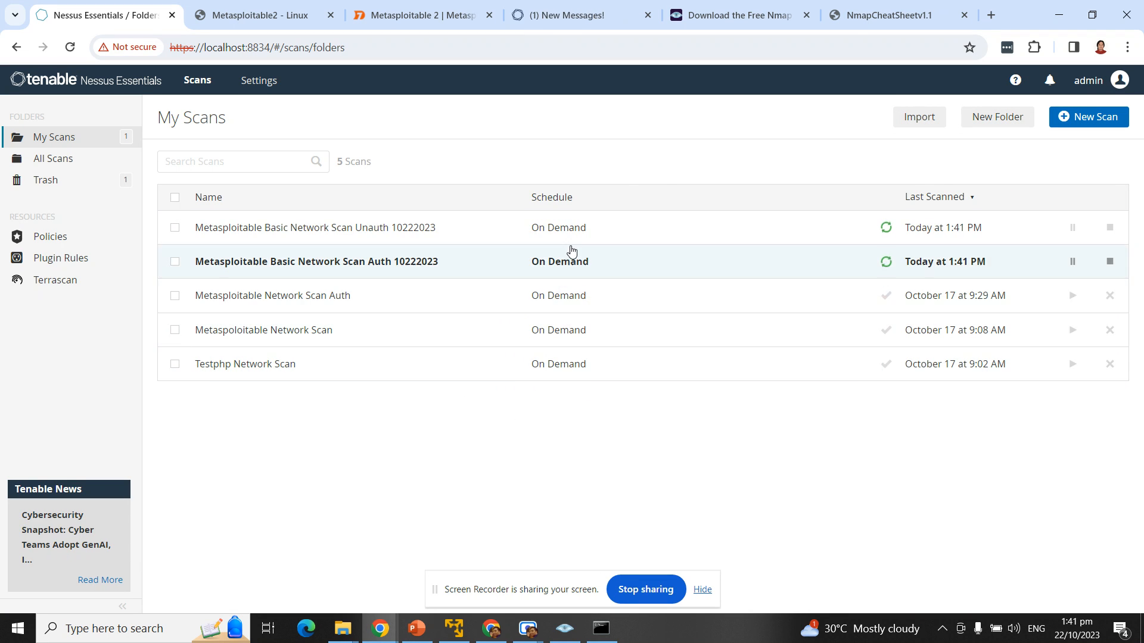
pyautogui.click(559, 275)
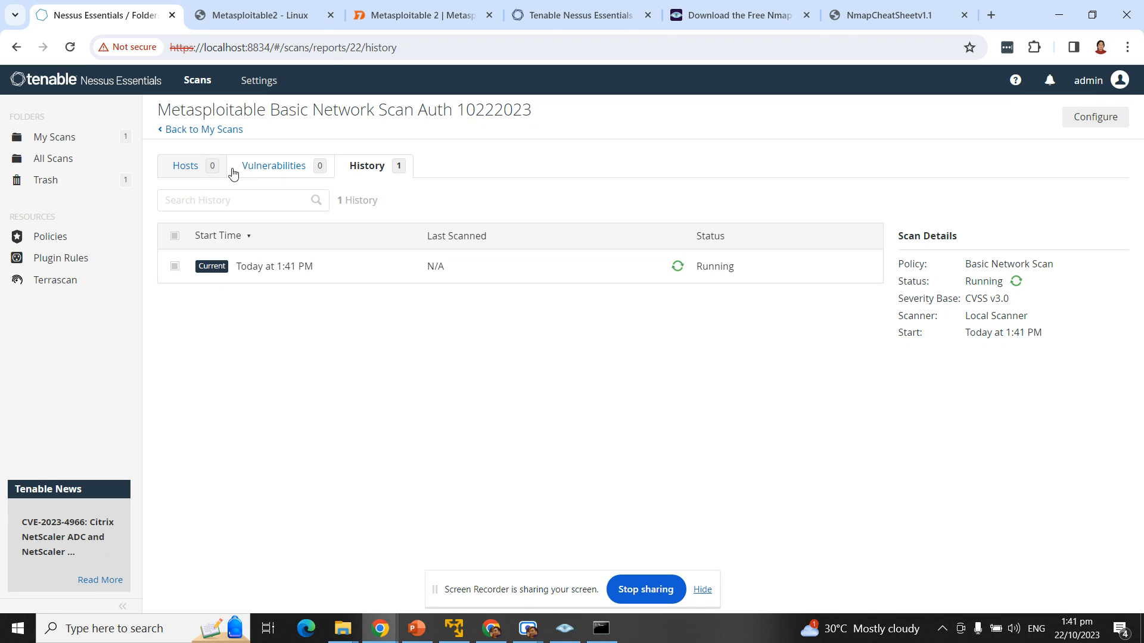
pyautogui.click(189, 171)
pyautogui.click(171, 131)
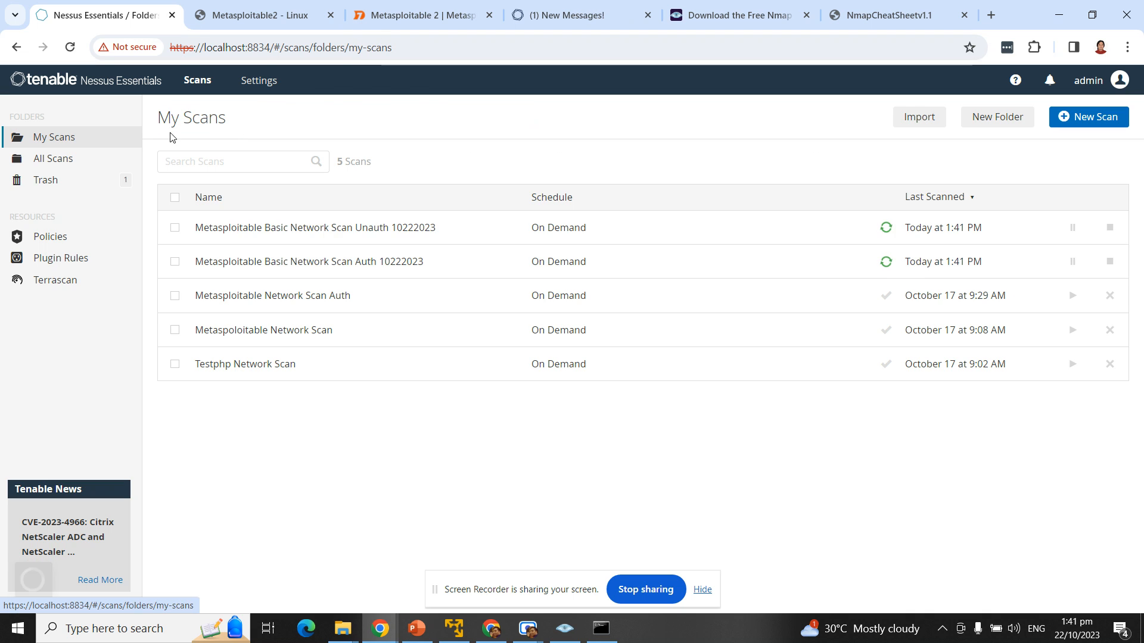
pyautogui.click(445, 237)
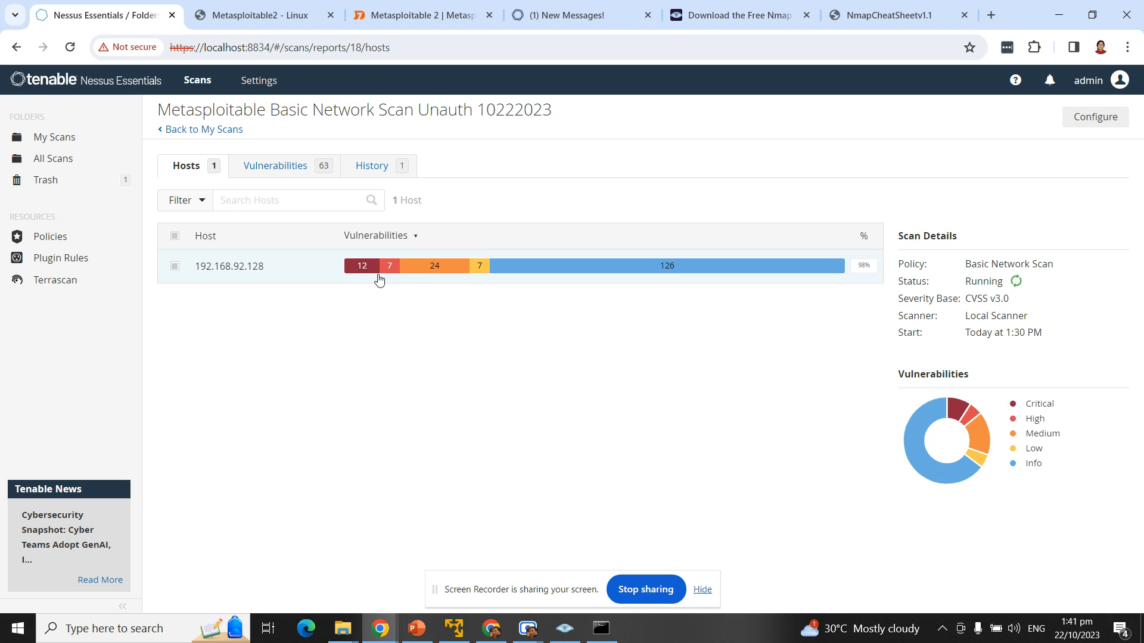
# Step: Look over the unauthenticated scan's vulnerability list, then go back to My Scans with both scans running
pyautogui.moveTo(352, 270)
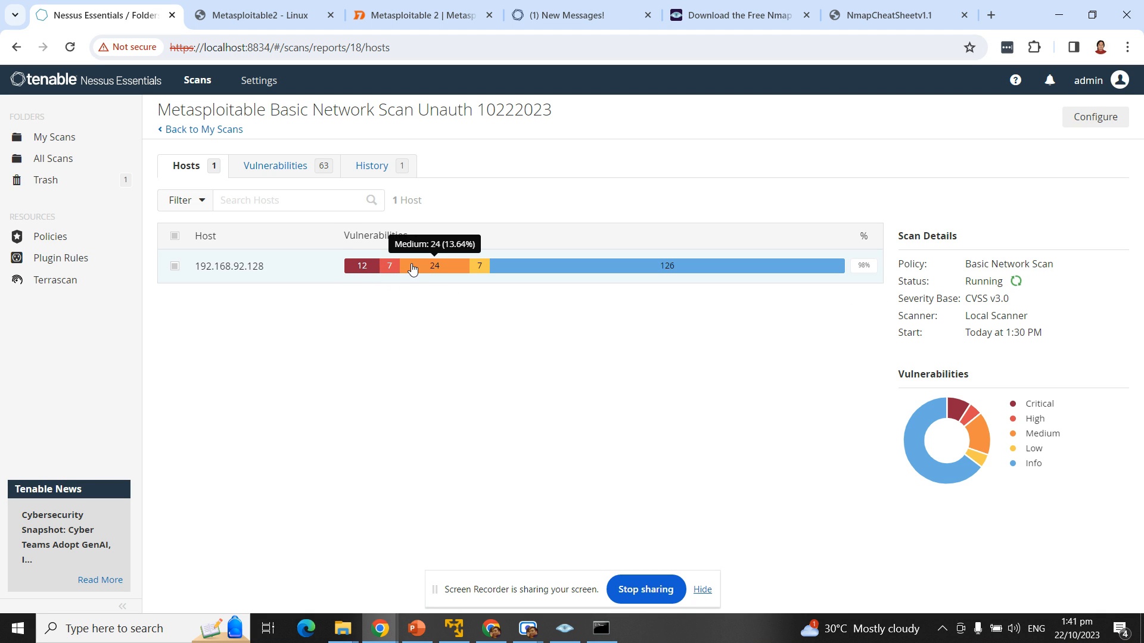
pyautogui.moveTo(480, 270)
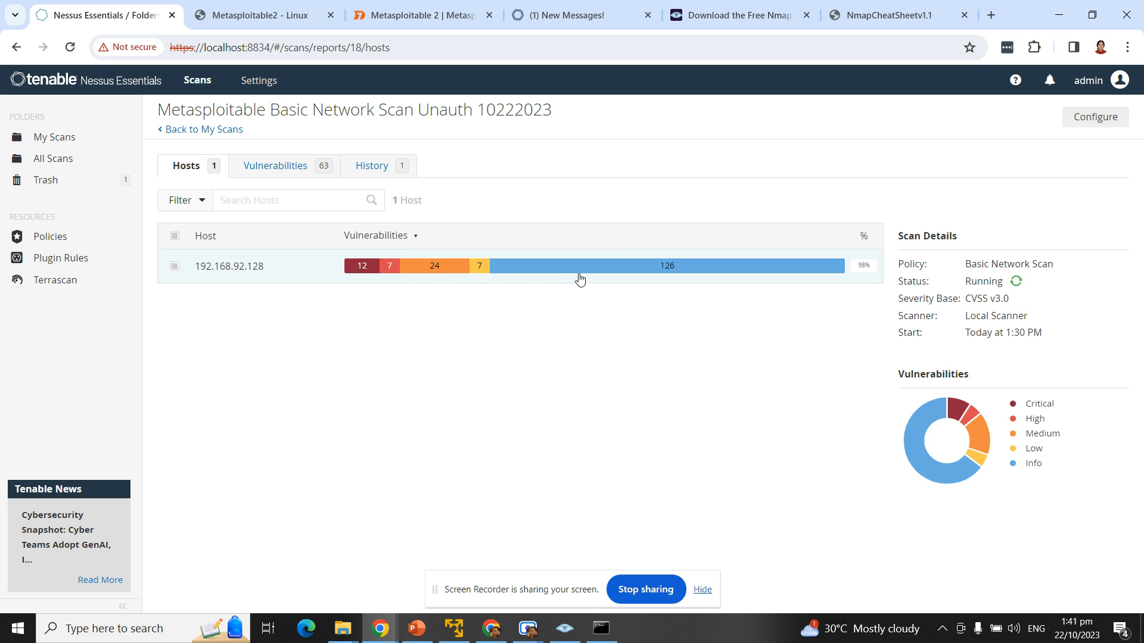
pyautogui.click(244, 172)
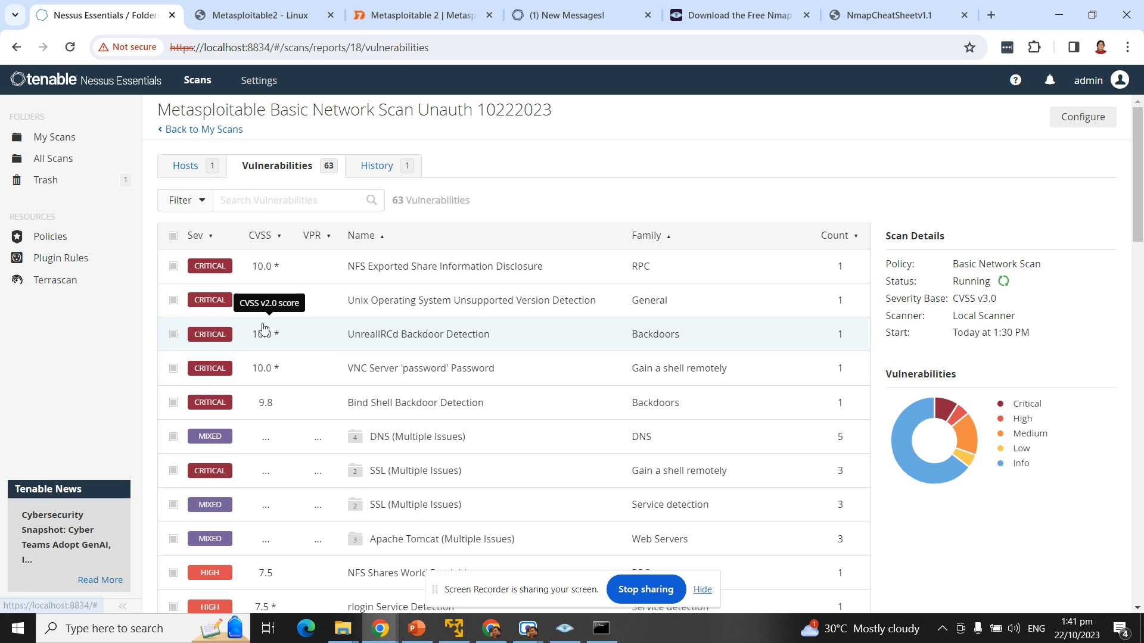
pyautogui.scroll(-6, 417, 299)
pyautogui.scroll(-3, 405, 303)
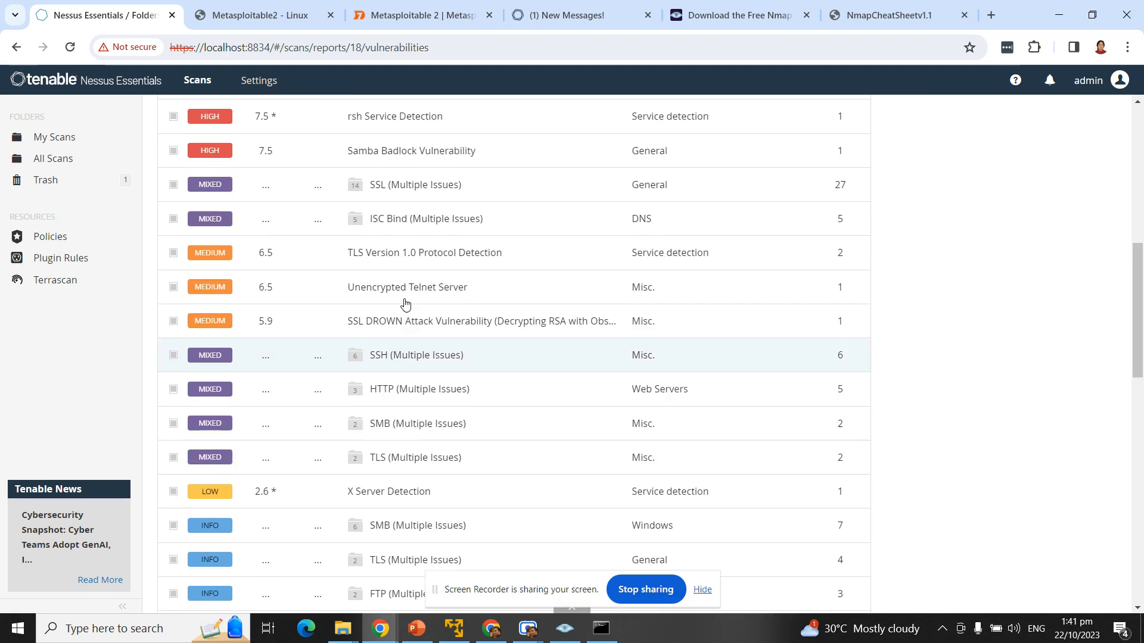
pyautogui.scroll(10, 411, 304)
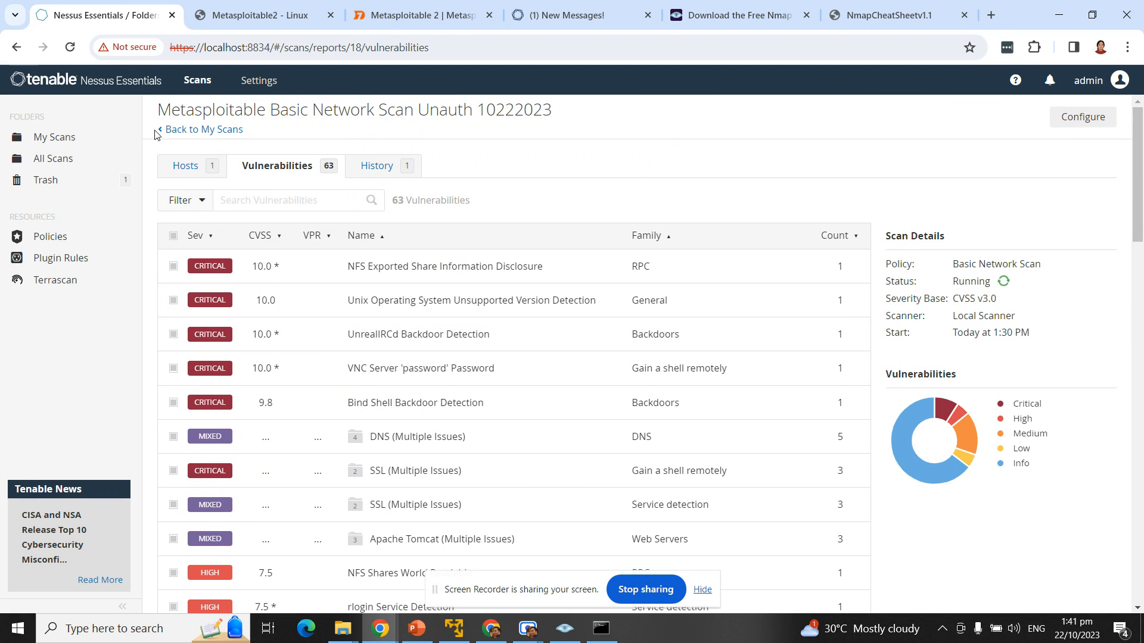
pyautogui.click(179, 130)
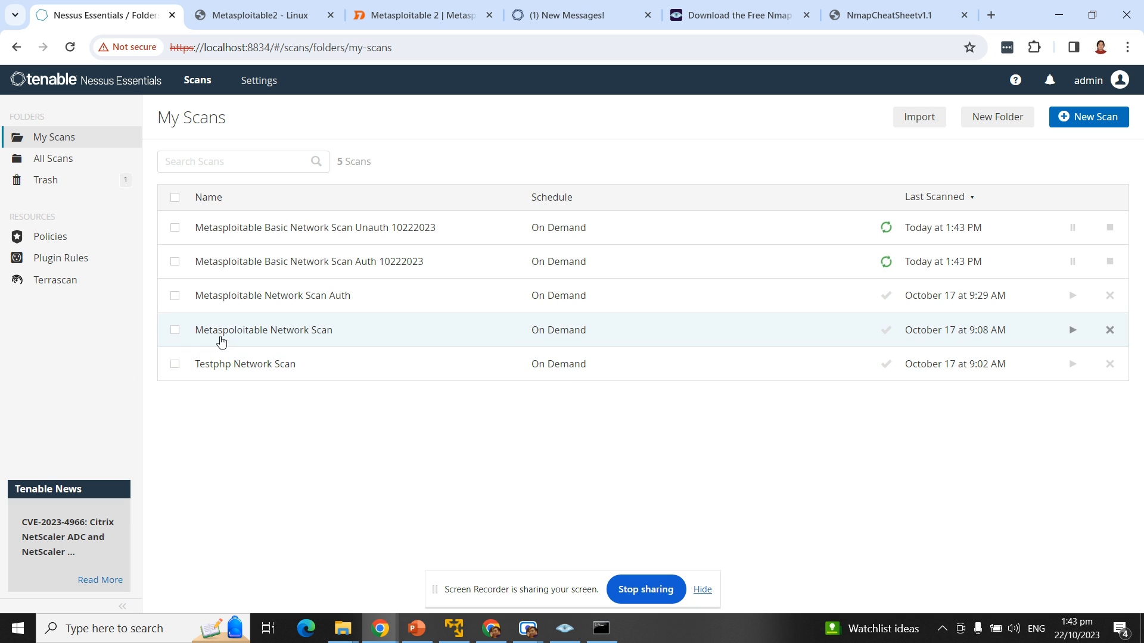
pyautogui.click(342, 337)
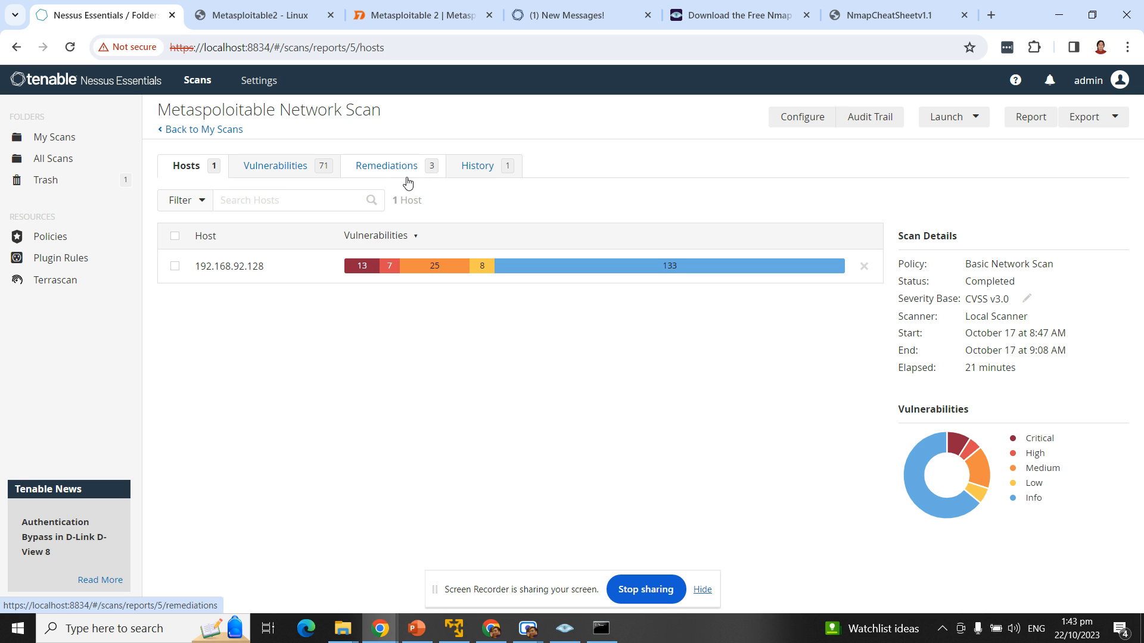
pyautogui.click(292, 170)
pyautogui.click(372, 169)
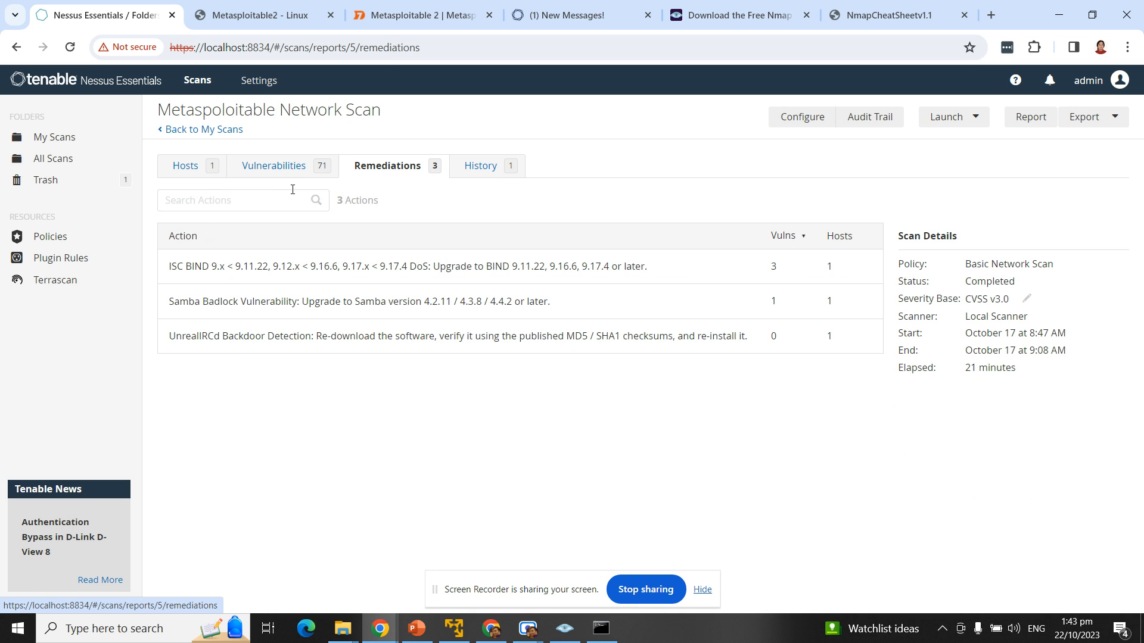
pyautogui.click(274, 165)
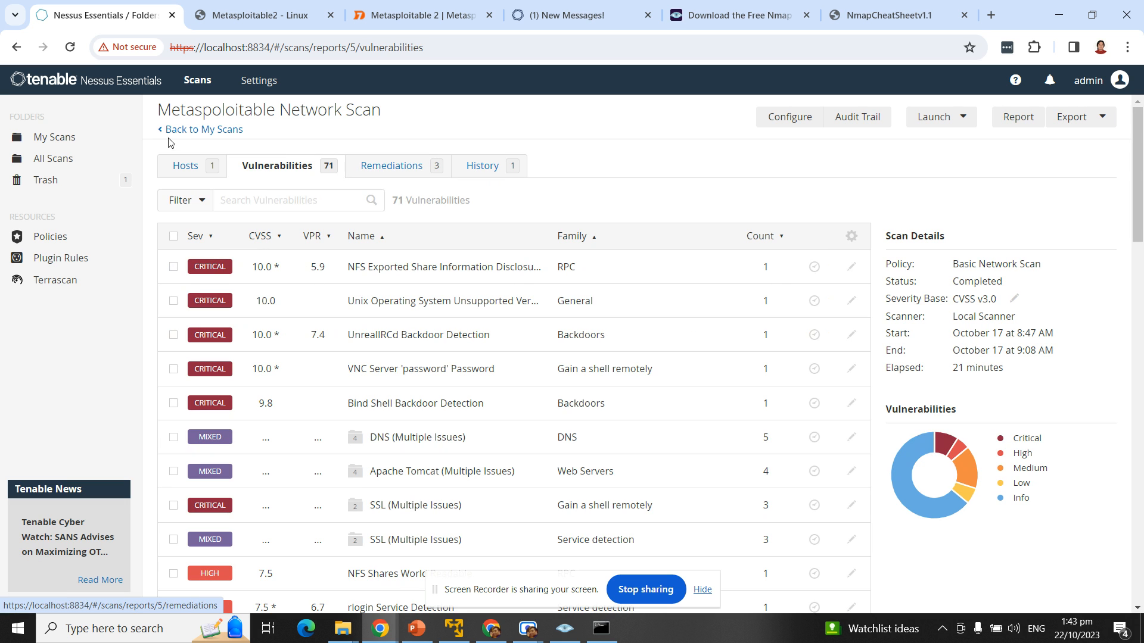
pyautogui.click(179, 129)
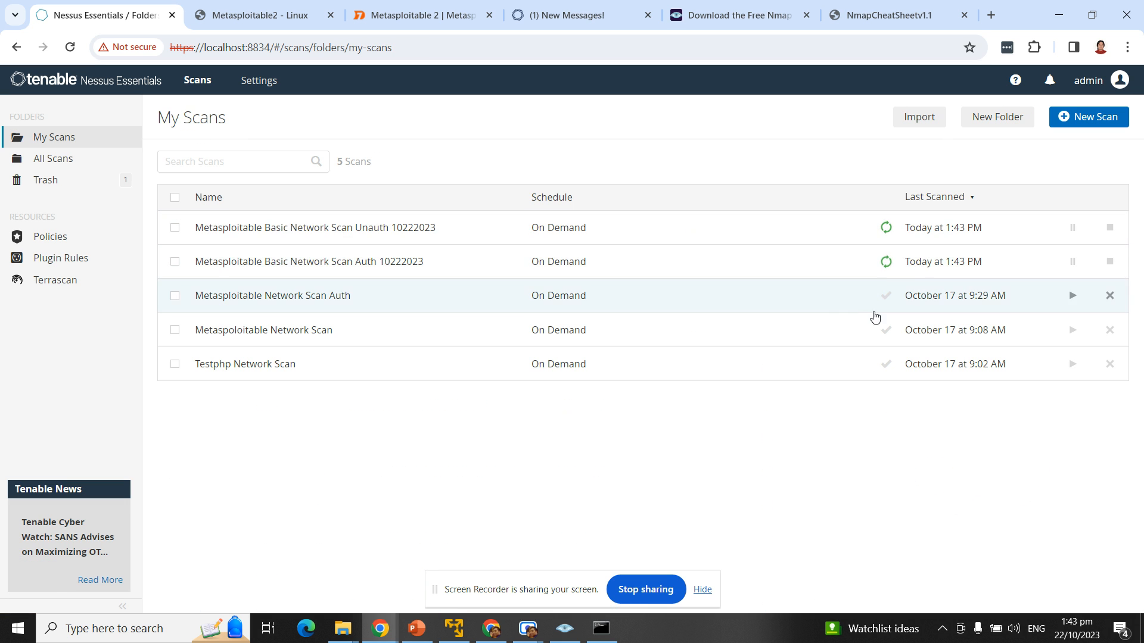
pyautogui.click(376, 331)
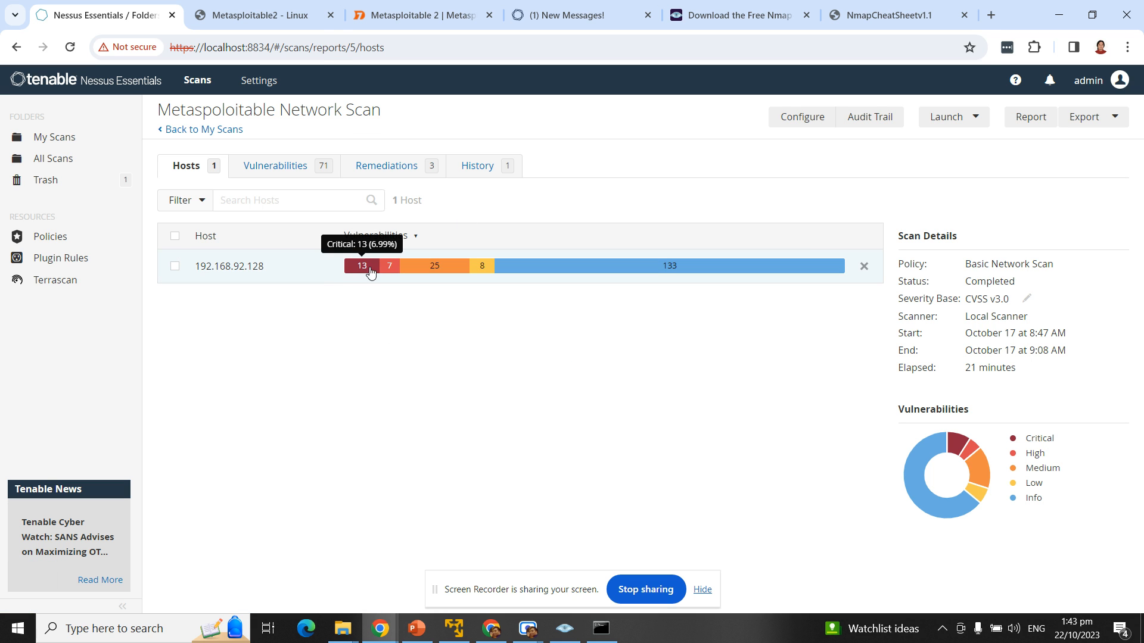
pyautogui.click(179, 130)
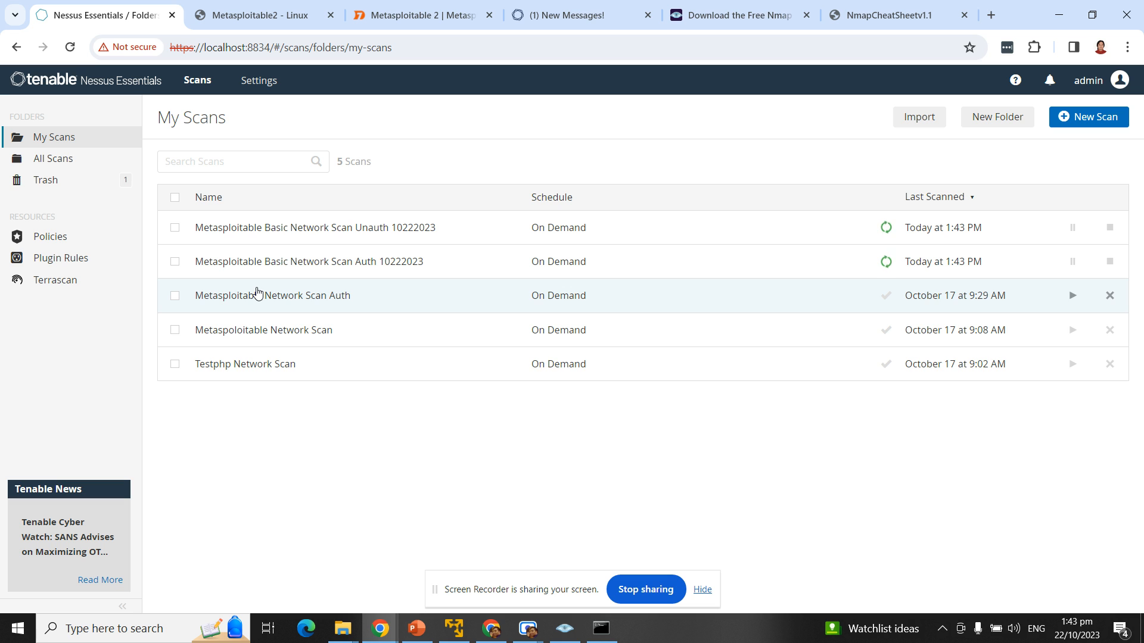
# Step: Open the Metasploitable Network Scan Auth results and list its 88 vulnerabilities, topped by NFS Exported Share Information Disclosure
pyautogui.click(287, 304)
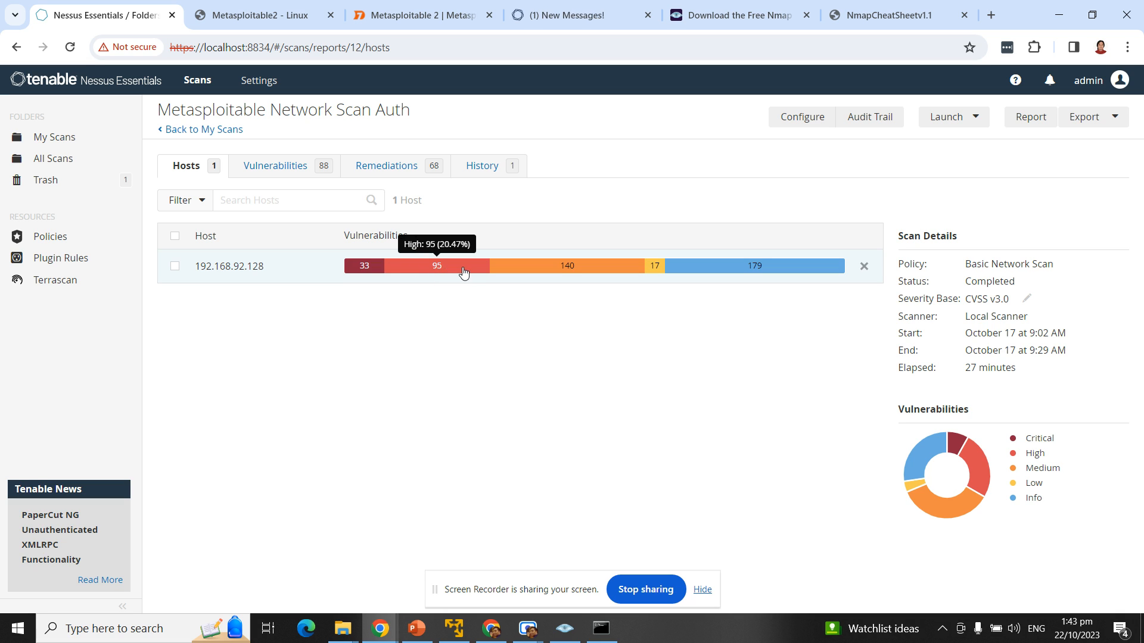
pyautogui.moveTo(565, 267)
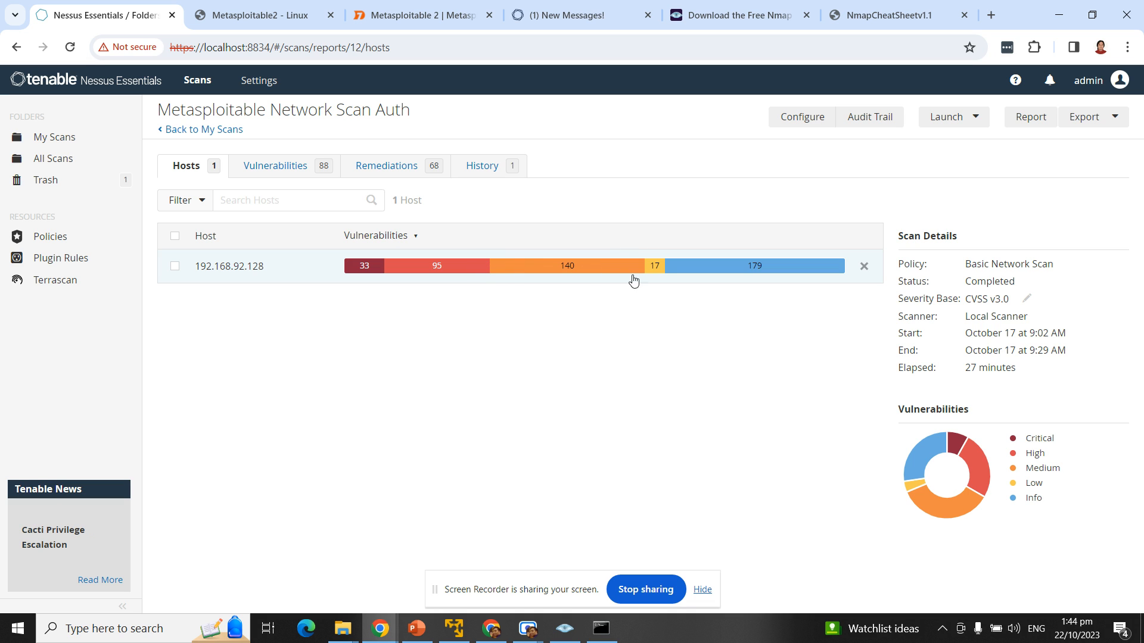
pyautogui.moveTo(660, 274)
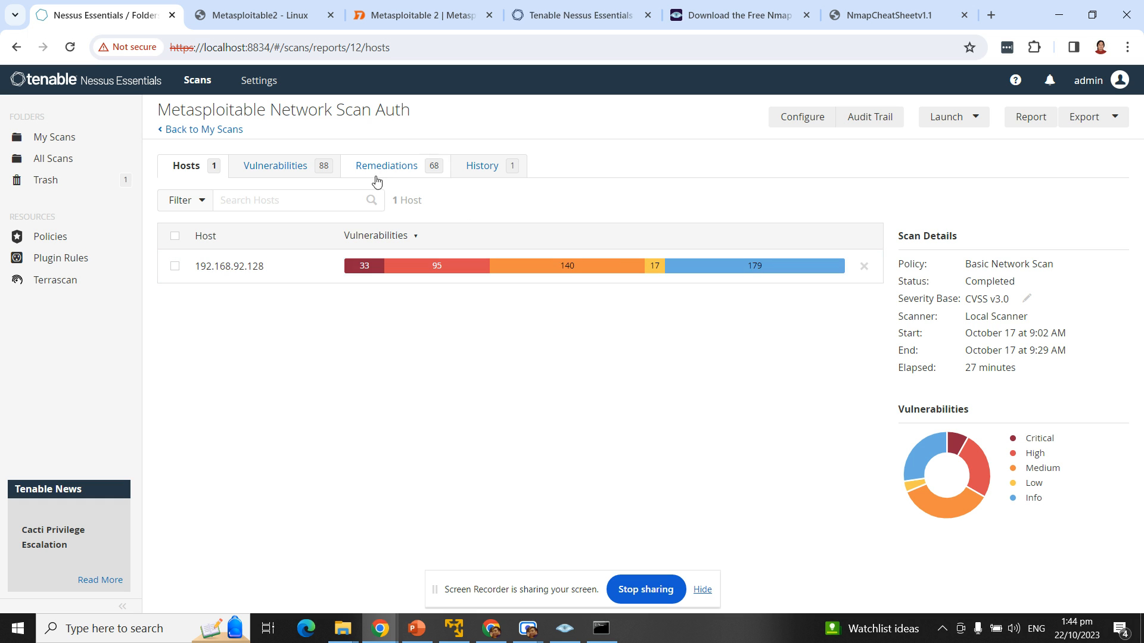
pyautogui.click(285, 169)
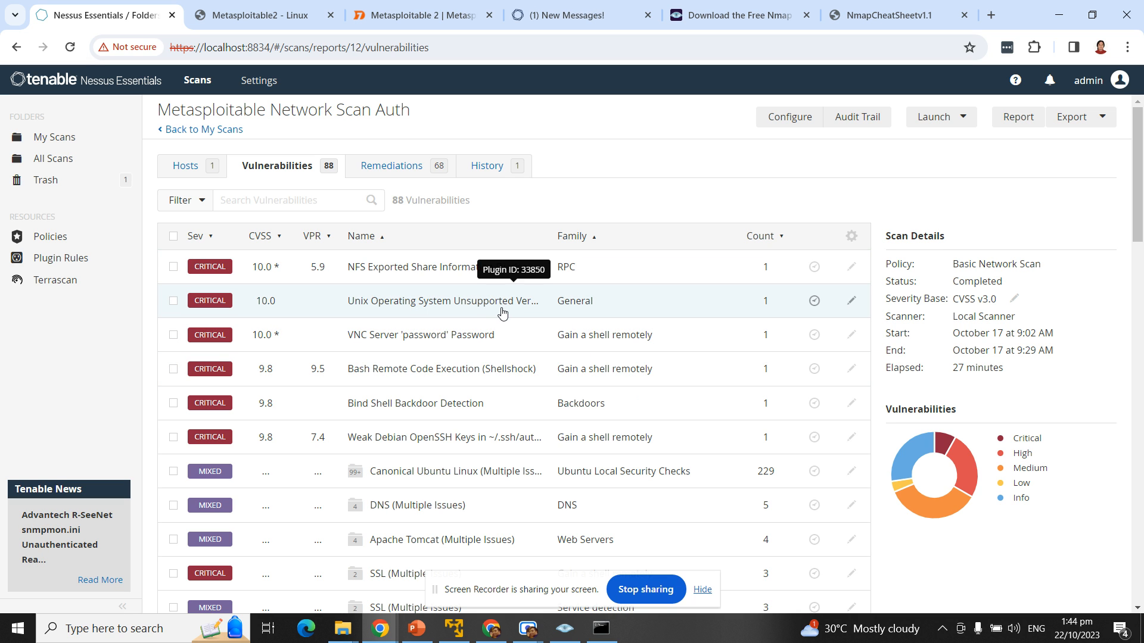
pyautogui.click(411, 277)
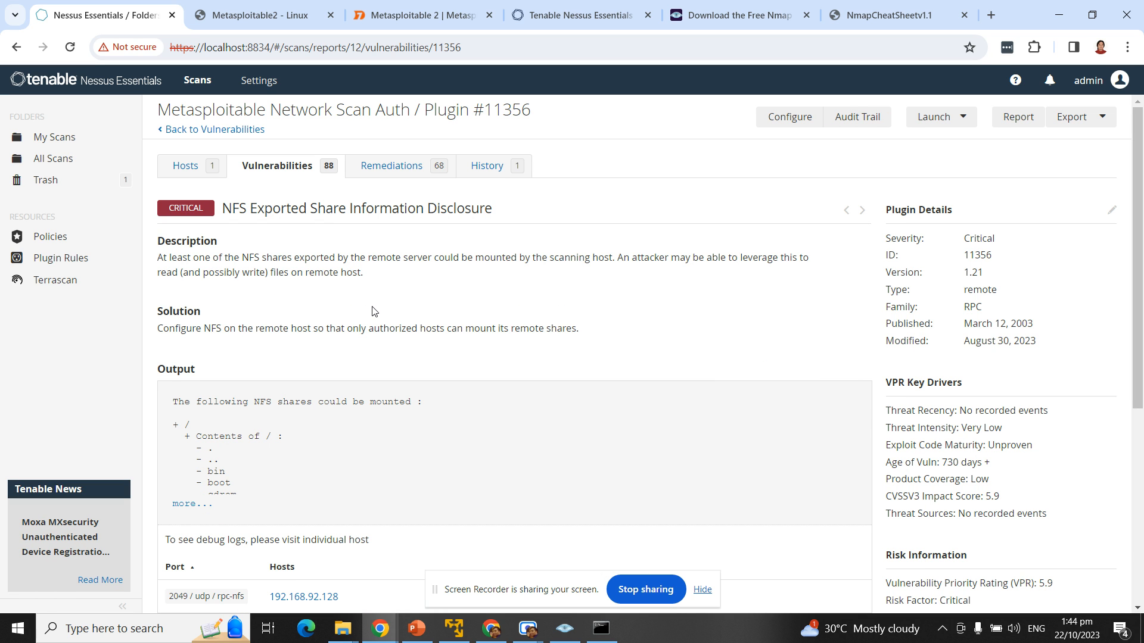
pyautogui.moveTo(205, 257); pyautogui.dragTo(470, 293)
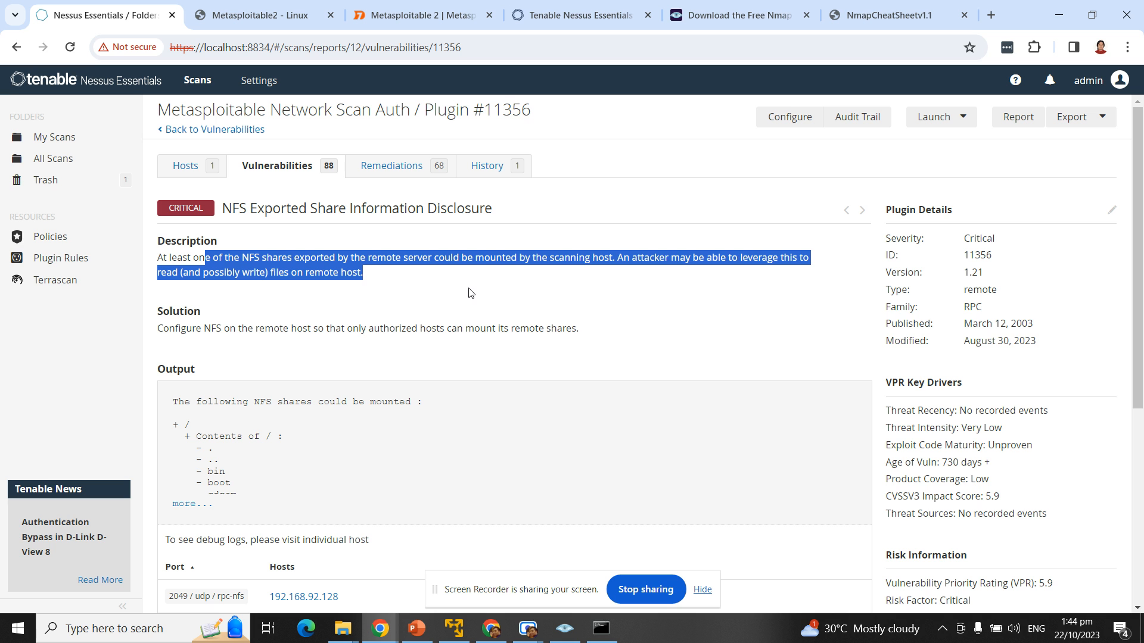
pyautogui.scroll(-2, 470, 292)
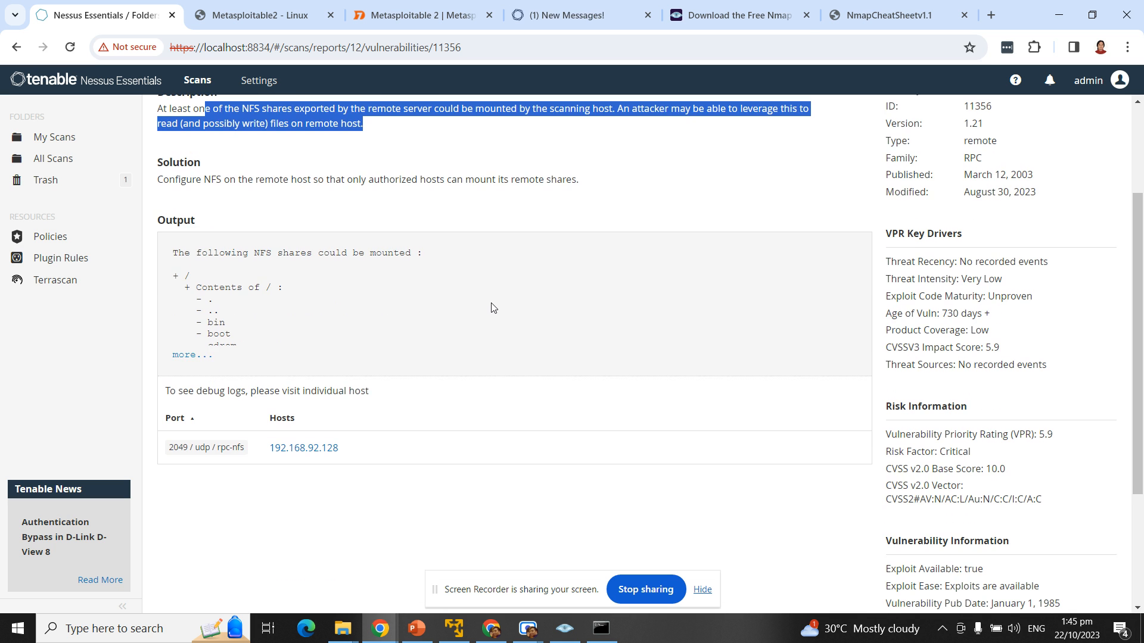
pyautogui.click(186, 356)
pyautogui.scroll(-3, 446, 376)
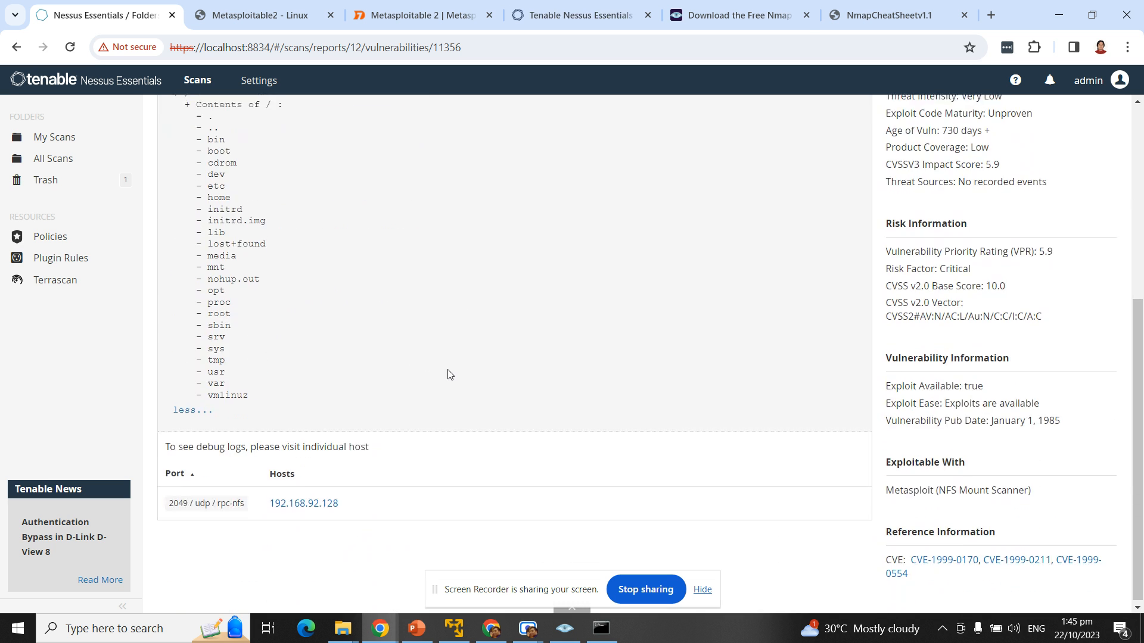
pyautogui.scroll(5, 477, 345)
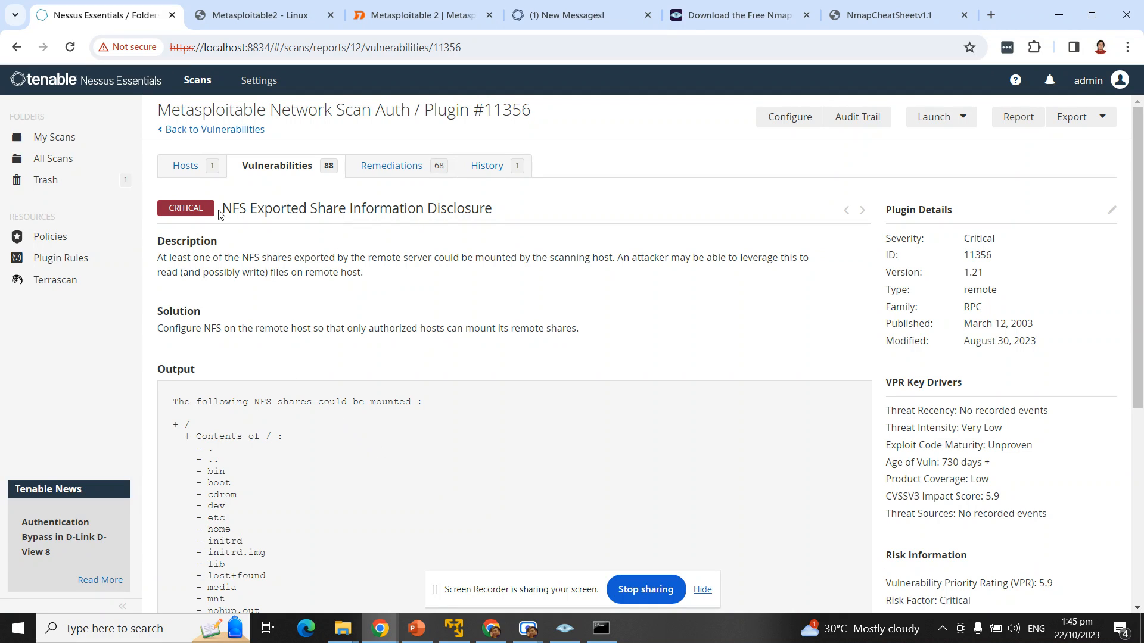
pyautogui.click(193, 134)
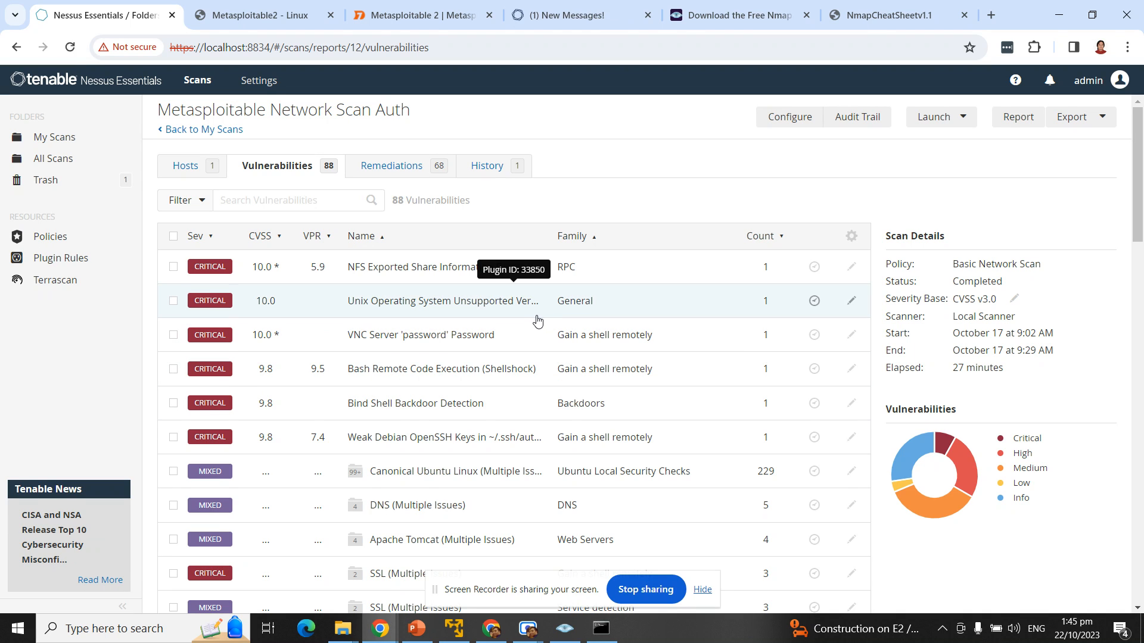
pyautogui.scroll(-2, 551, 320)
# Step: Open the Generate Report dialog from the Export menu for the Auth scan results
pyautogui.scroll(2, 557, 322)
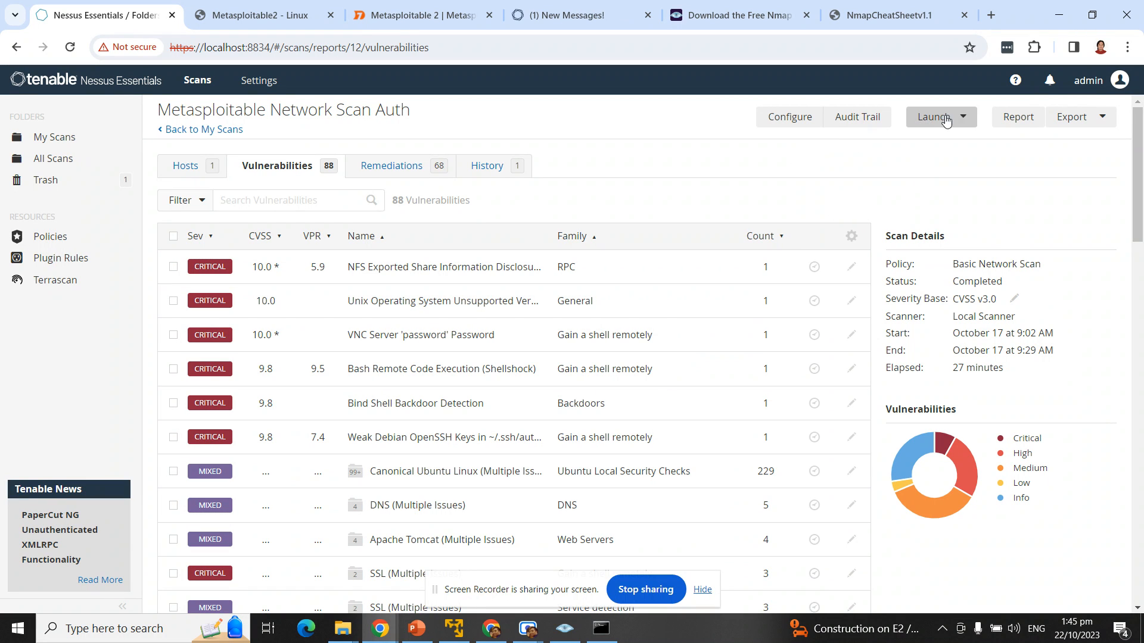
pyautogui.click(1110, 124)
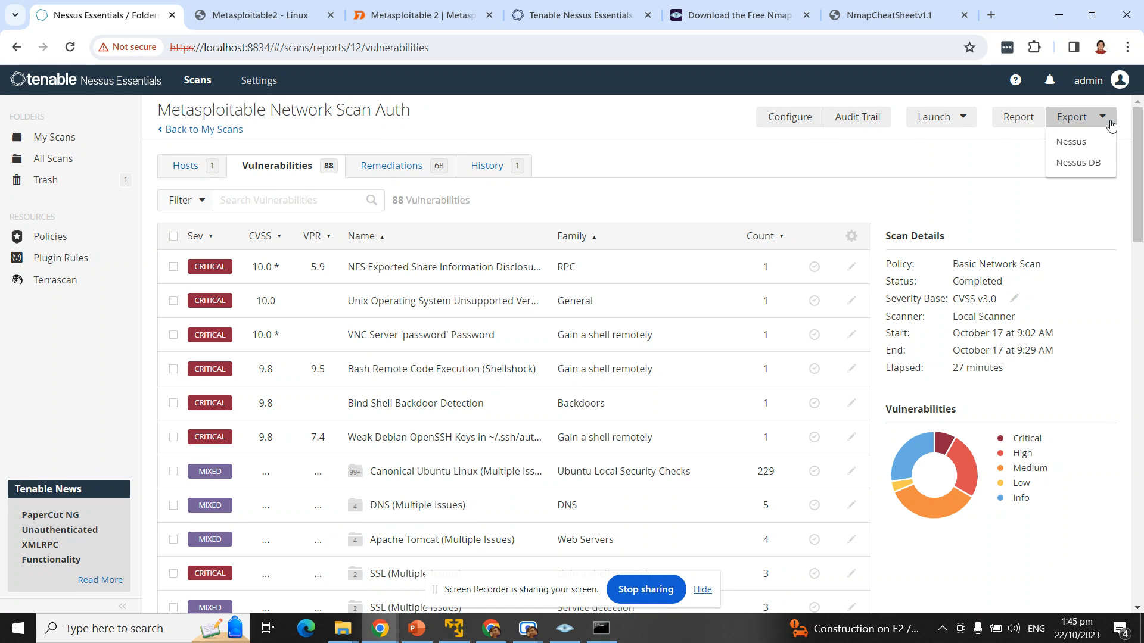
pyautogui.click(1025, 121)
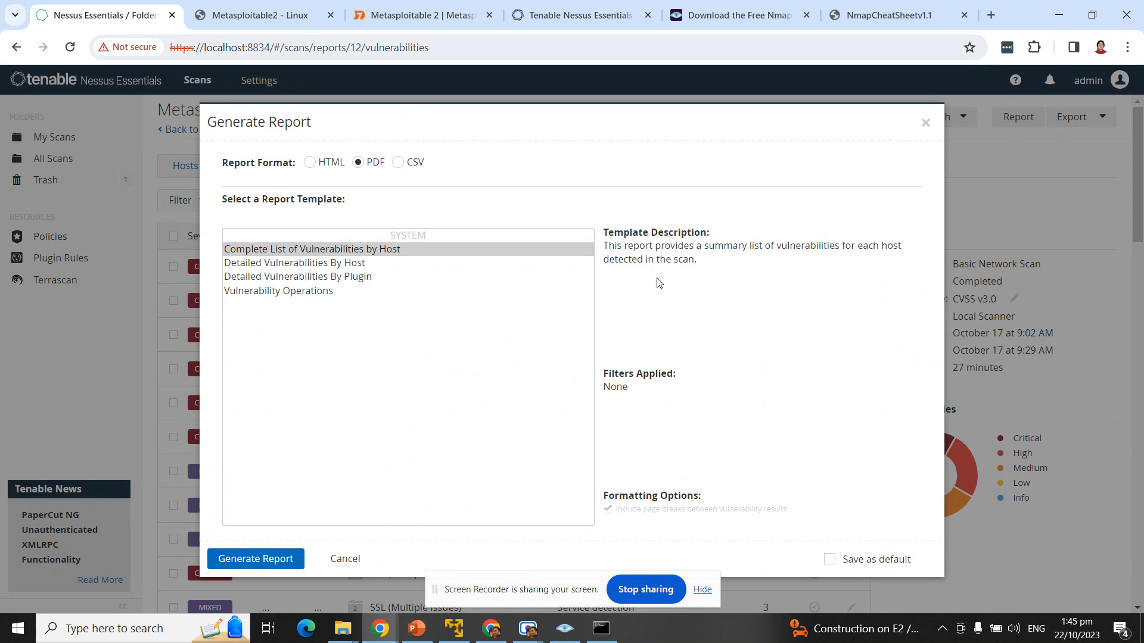
# Step: Select the Detailed Vulnerabilities By Host template, keep PDF, and generate the report
pyautogui.click(318, 267)
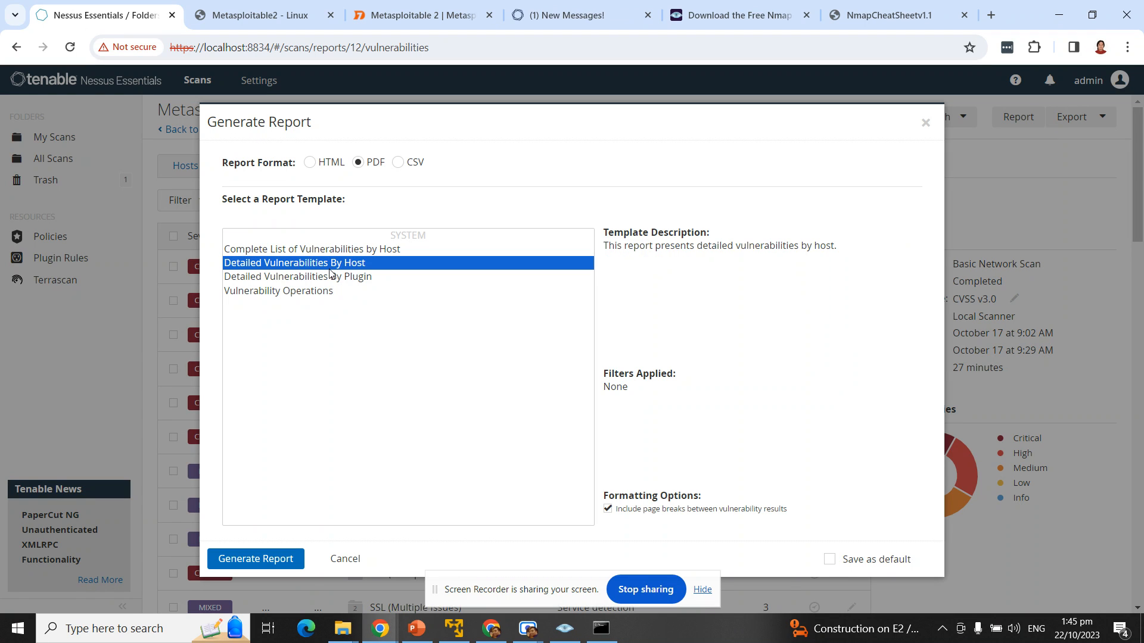
pyautogui.click(347, 254)
pyautogui.click(347, 262)
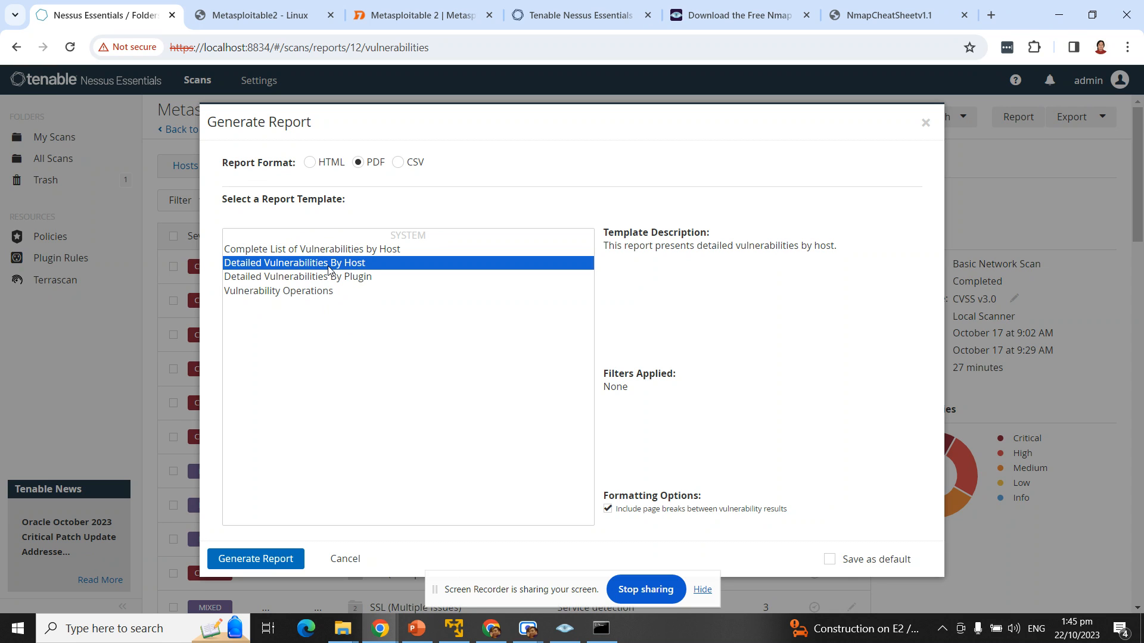
pyautogui.click(324, 279)
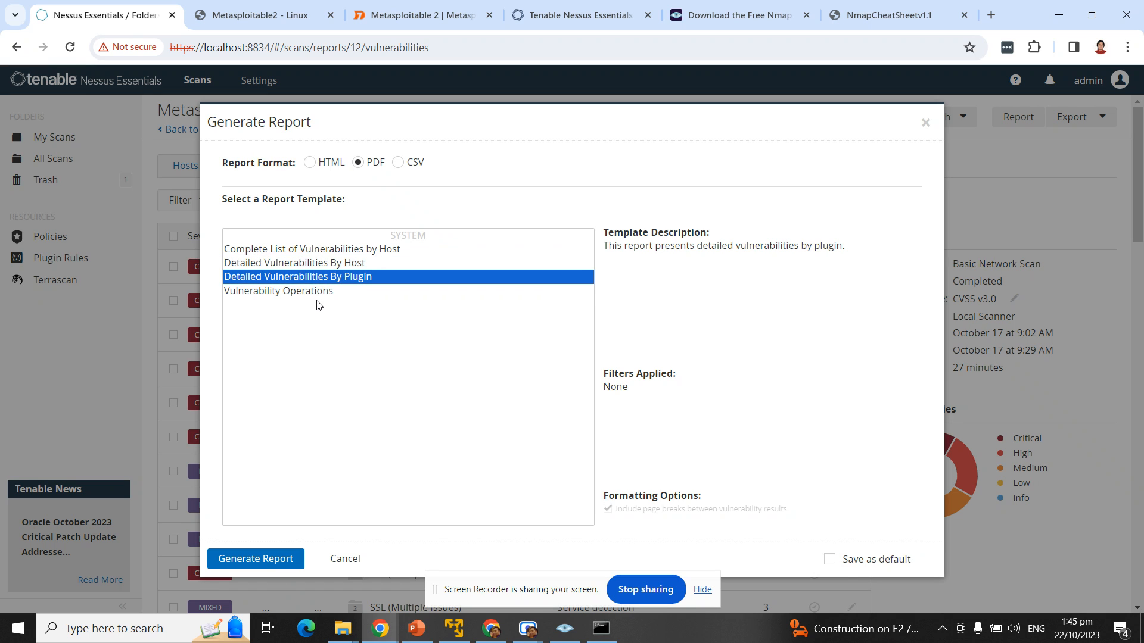
pyautogui.click(338, 291)
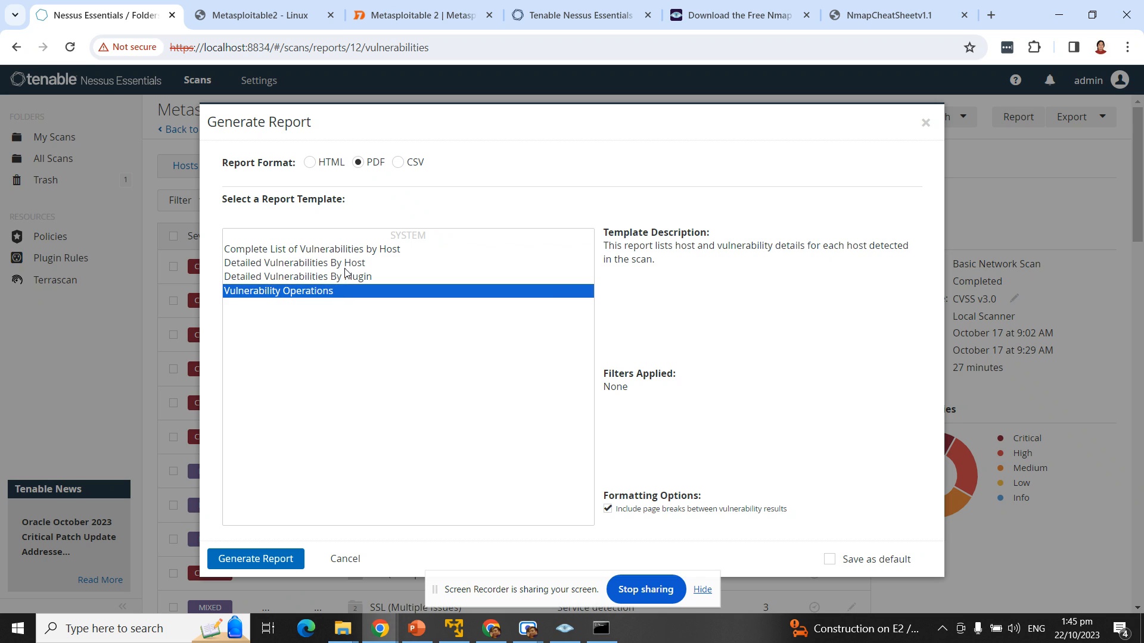
pyautogui.click(354, 267)
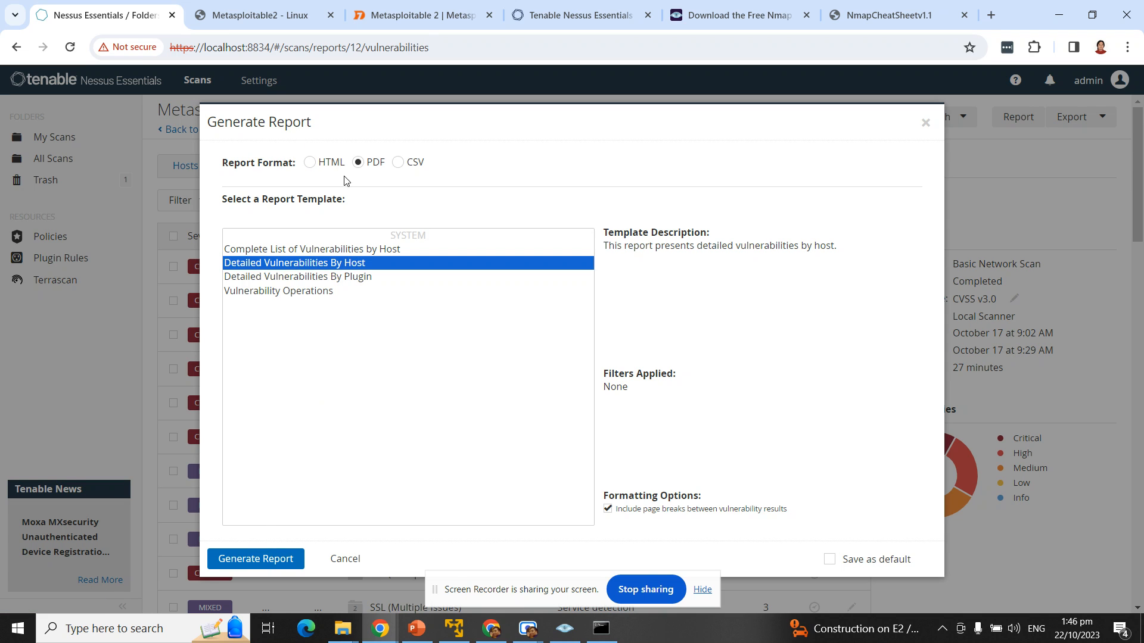
pyautogui.click(286, 560)
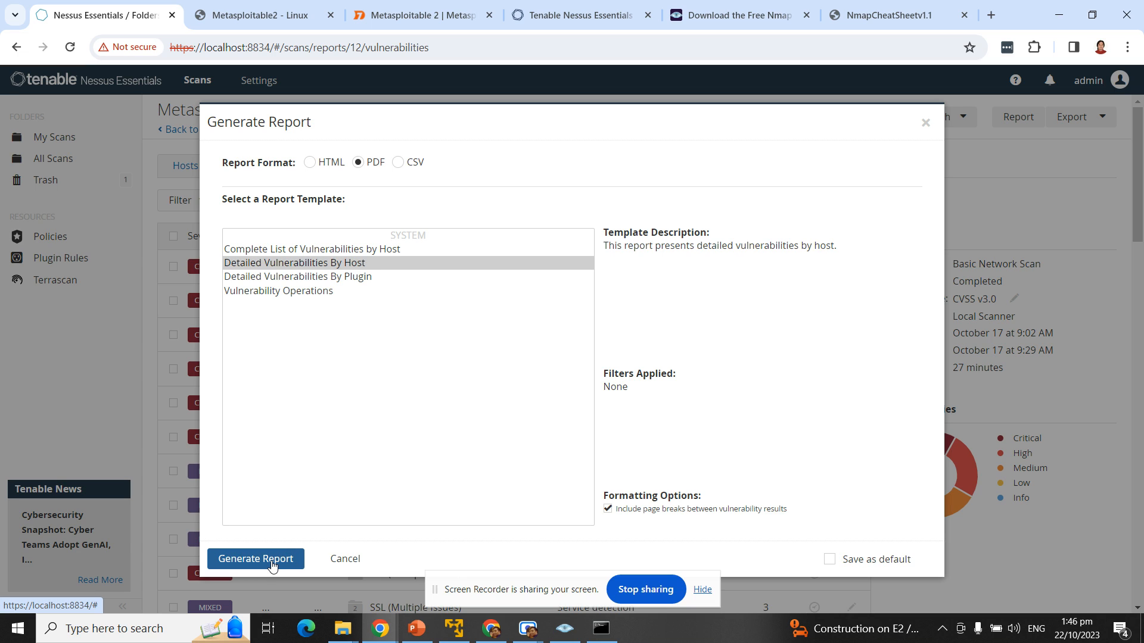
pyautogui.click(275, 561)
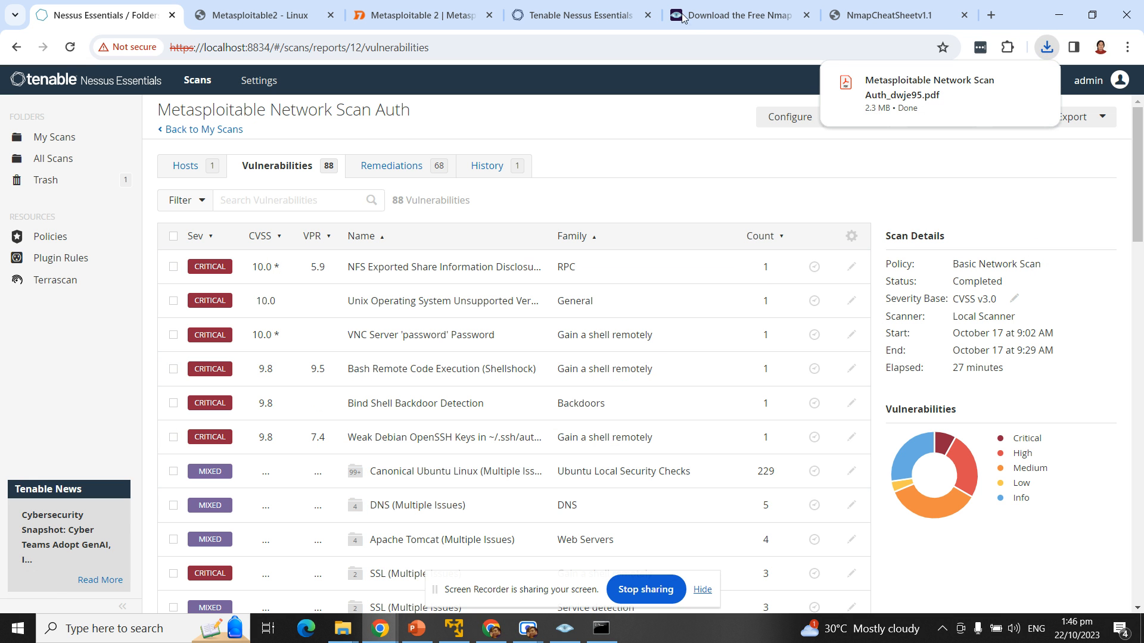
# Step: Open the downloaded PDF and highlight its title and generation date on page 1
pyautogui.click(918, 101)
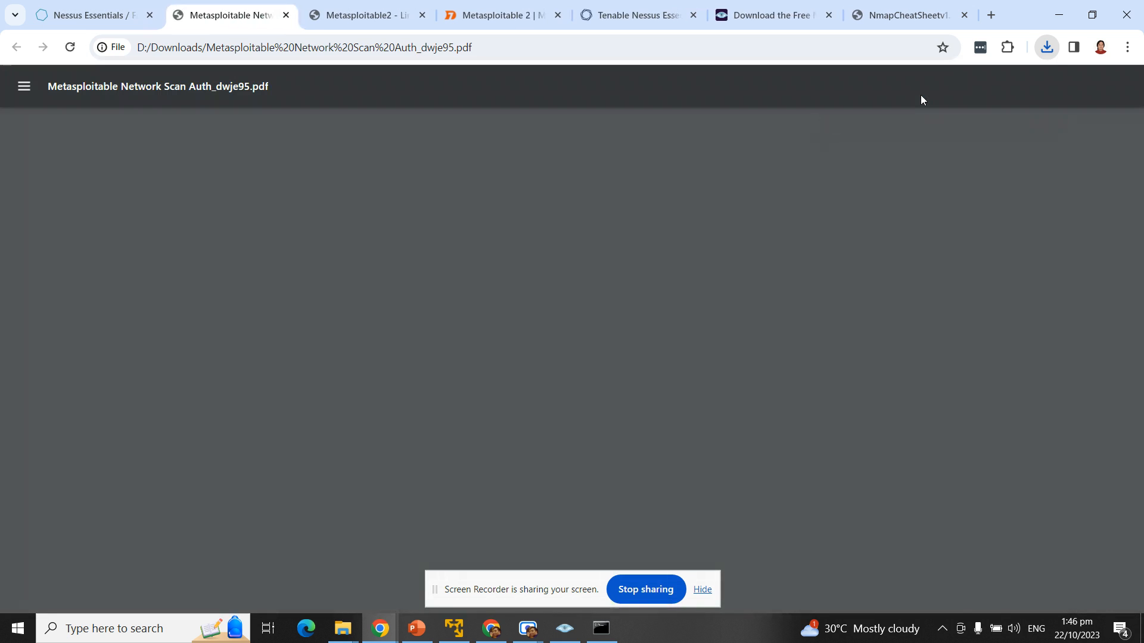
pyautogui.scroll(-6, 348, 268)
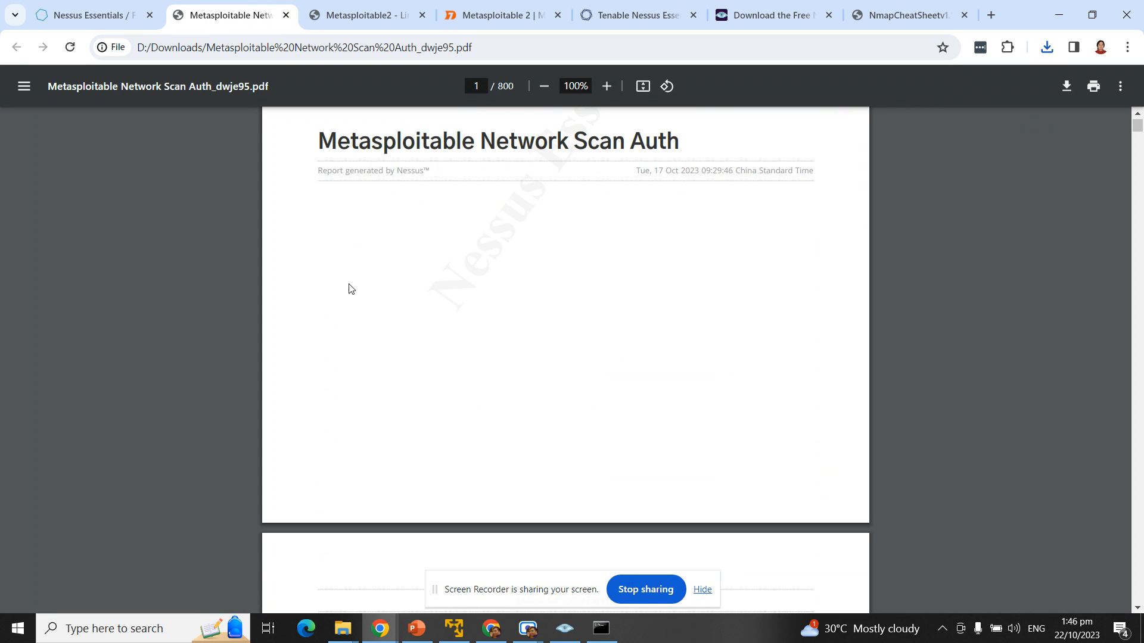
pyautogui.scroll(4, 357, 292)
pyautogui.moveTo(317, 290); pyautogui.dragTo(693, 298)
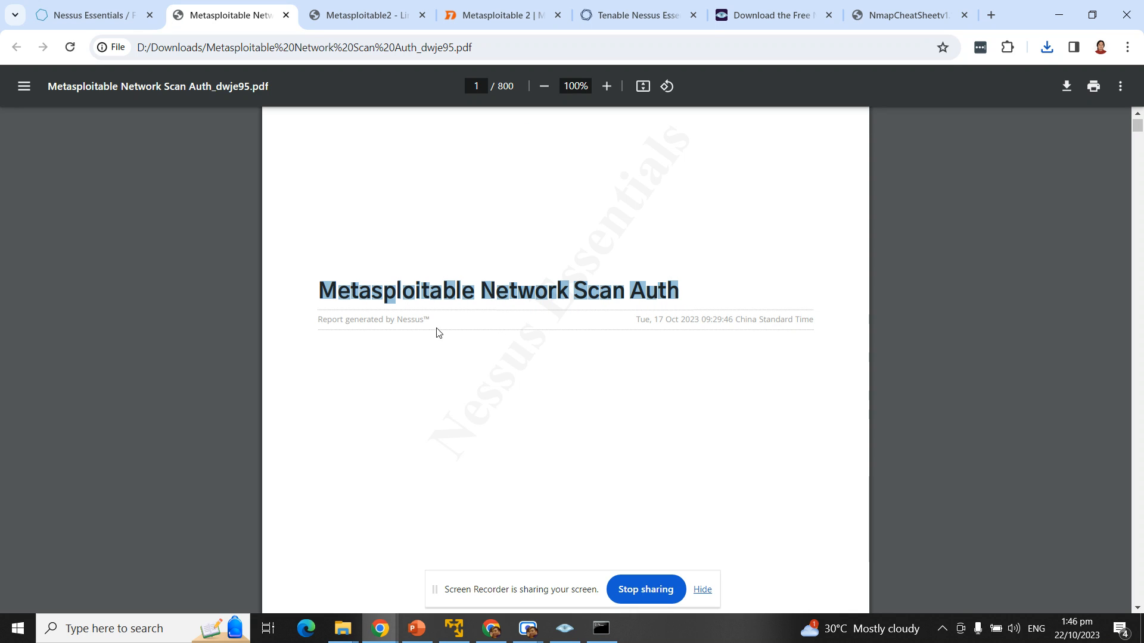
pyautogui.click(317, 314)
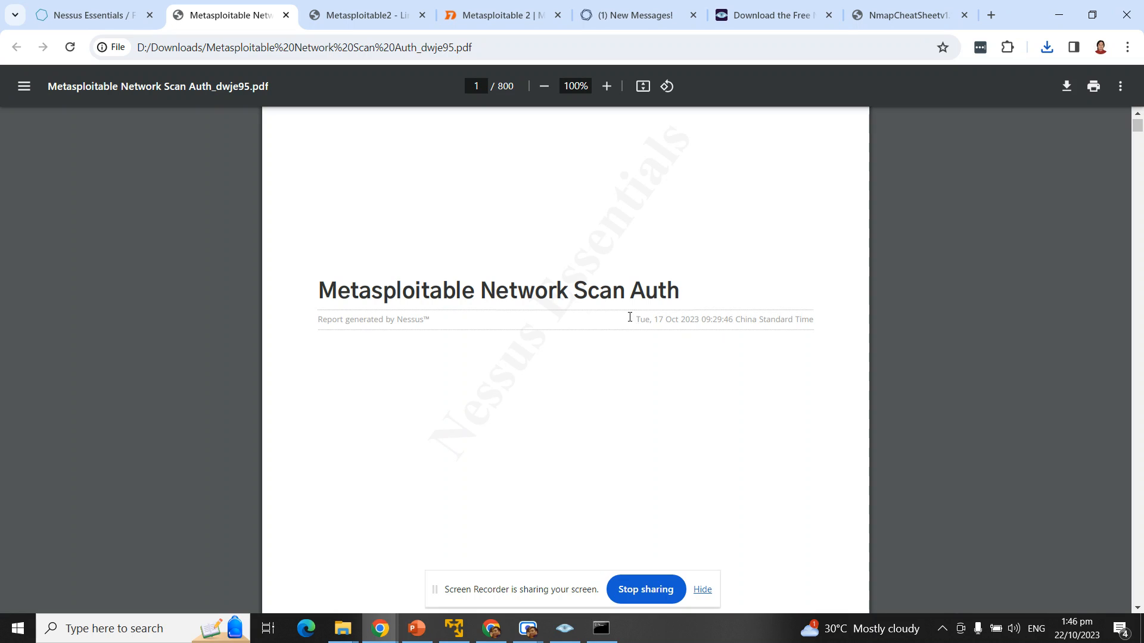
pyautogui.moveTo(635, 319); pyautogui.dragTo(712, 381)
pyautogui.click(661, 358)
# Step: Highlight the host details through the Apache Log4j finding
pyautogui.scroll(-12, 653, 362)
pyautogui.scroll(-18, 605, 414)
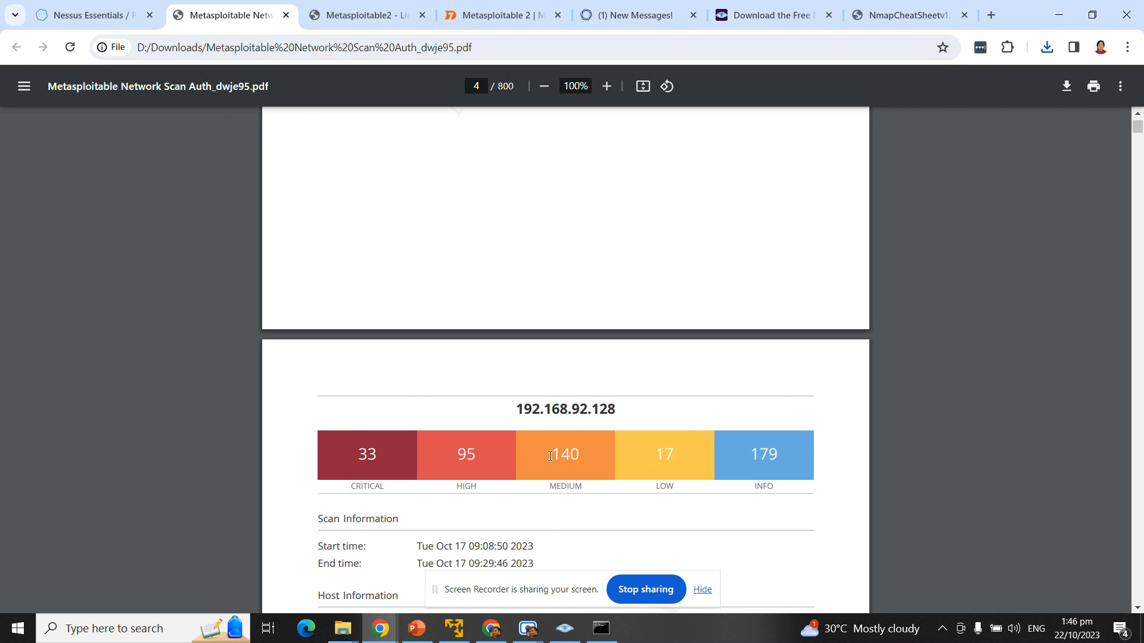
pyautogui.scroll(-8, 548, 435)
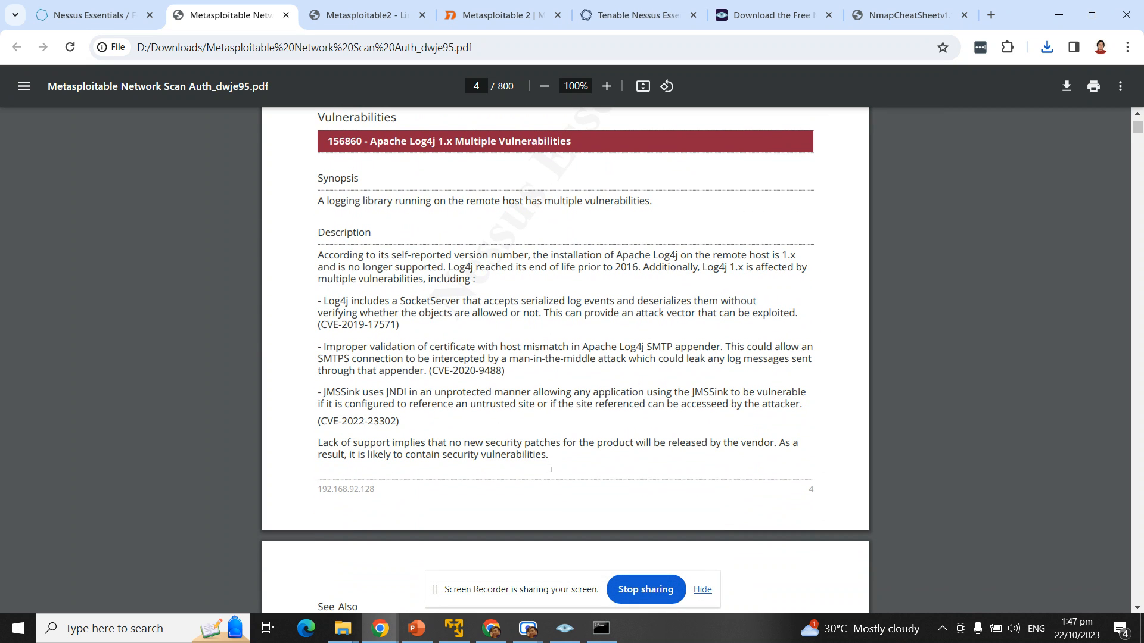
pyautogui.scroll(2, 549, 467)
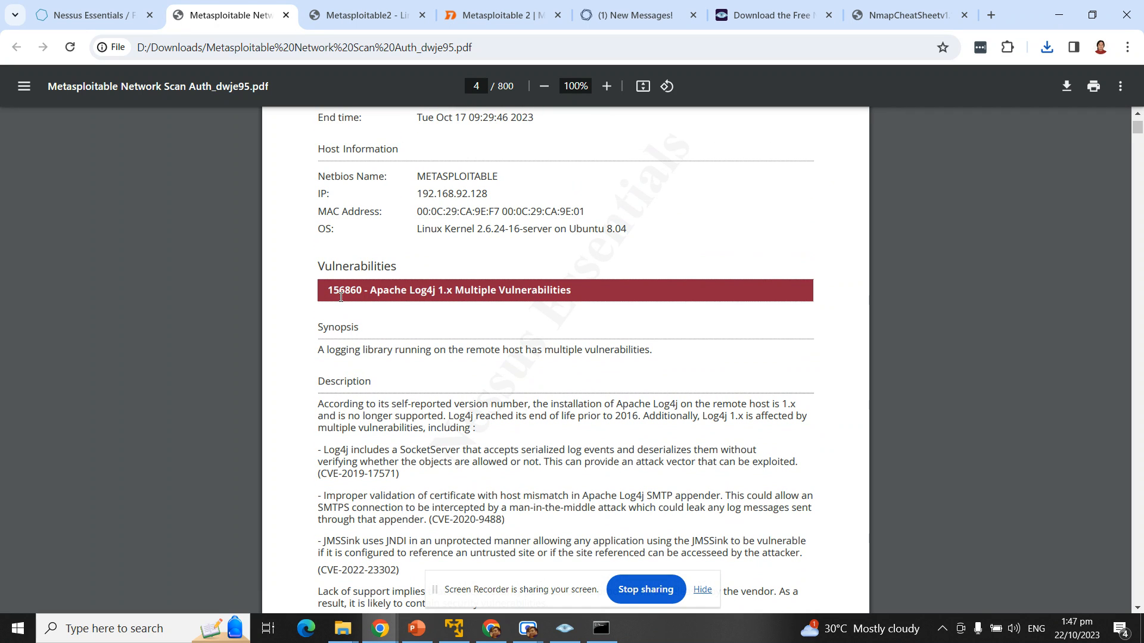
pyautogui.moveTo(330, 291); pyautogui.dragTo(642, 330)
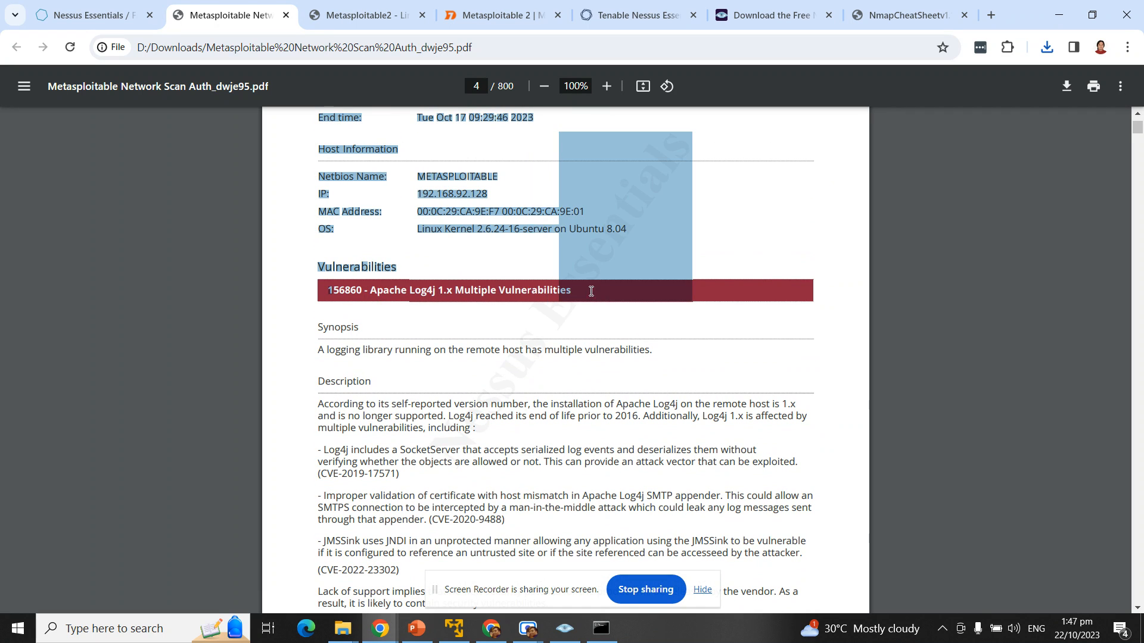
pyautogui.click(510, 294)
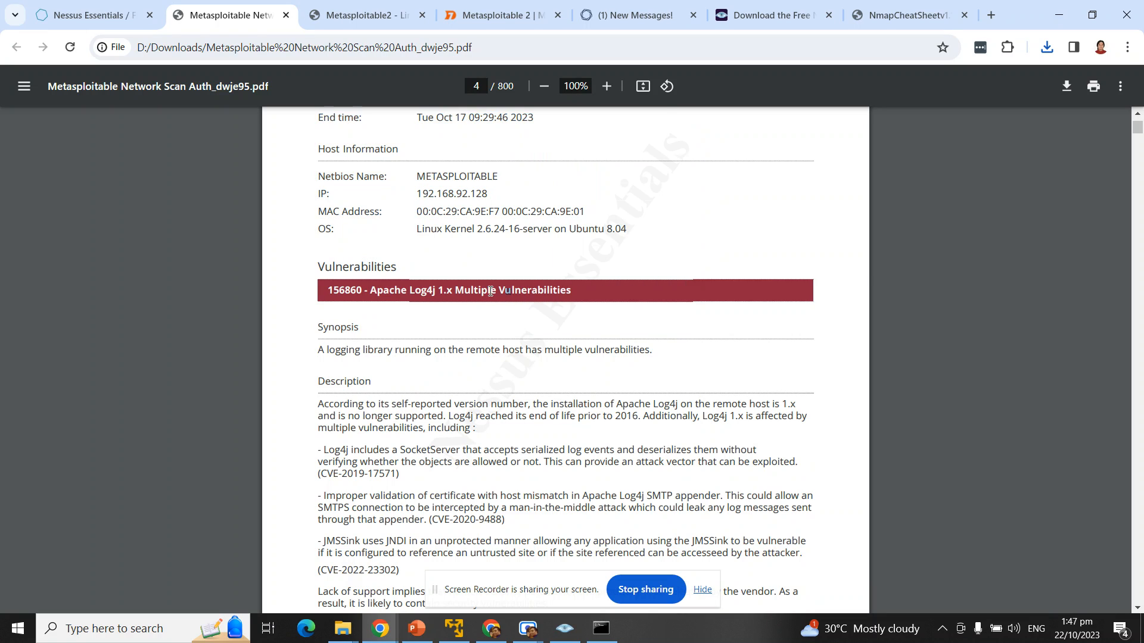
# Step: Scroll down to pages 7–8, then back up to page 5's CVSS scores and CVE references
pyautogui.scroll(-1, 507, 293)
pyautogui.scroll(1, 494, 290)
pyautogui.scroll(-2, 494, 290)
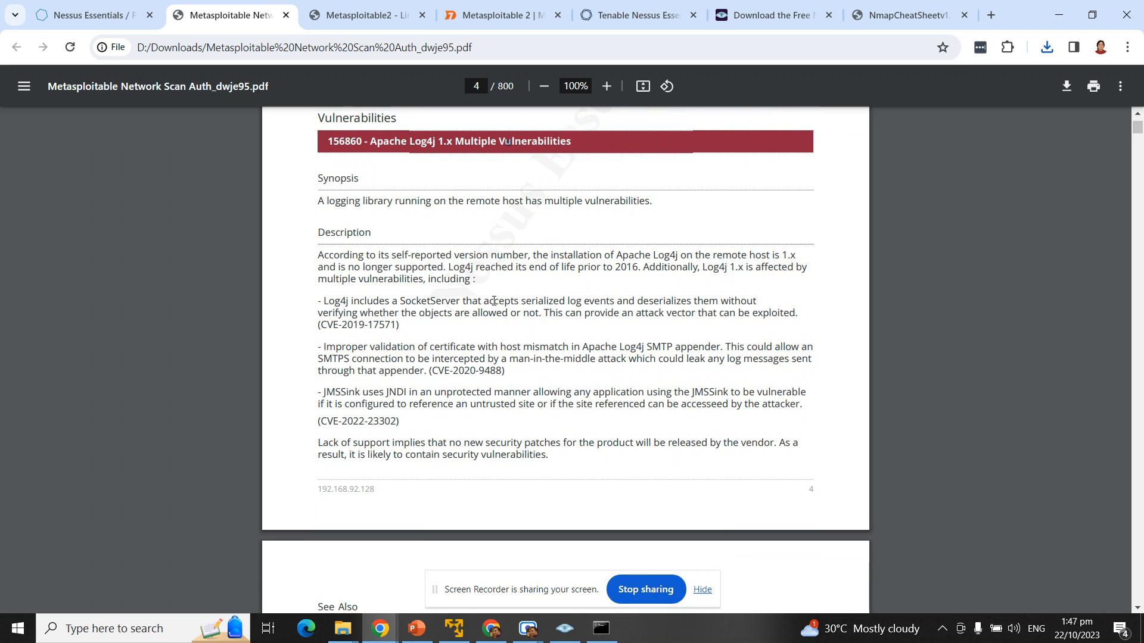
pyautogui.scroll(-13, 494, 301)
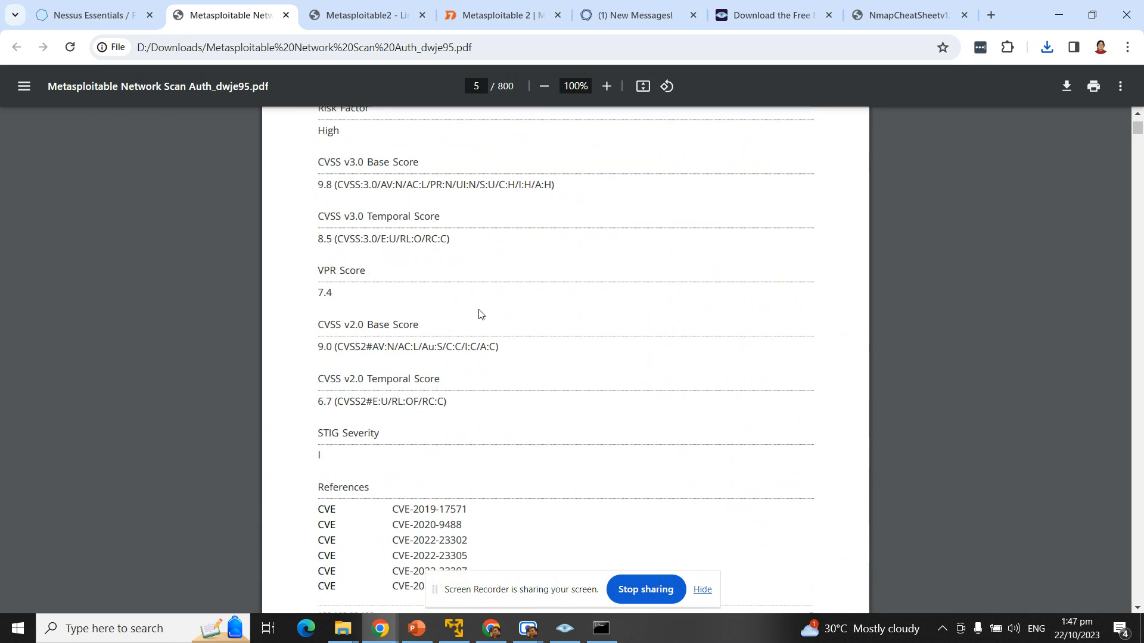
pyautogui.scroll(-12, 462, 356)
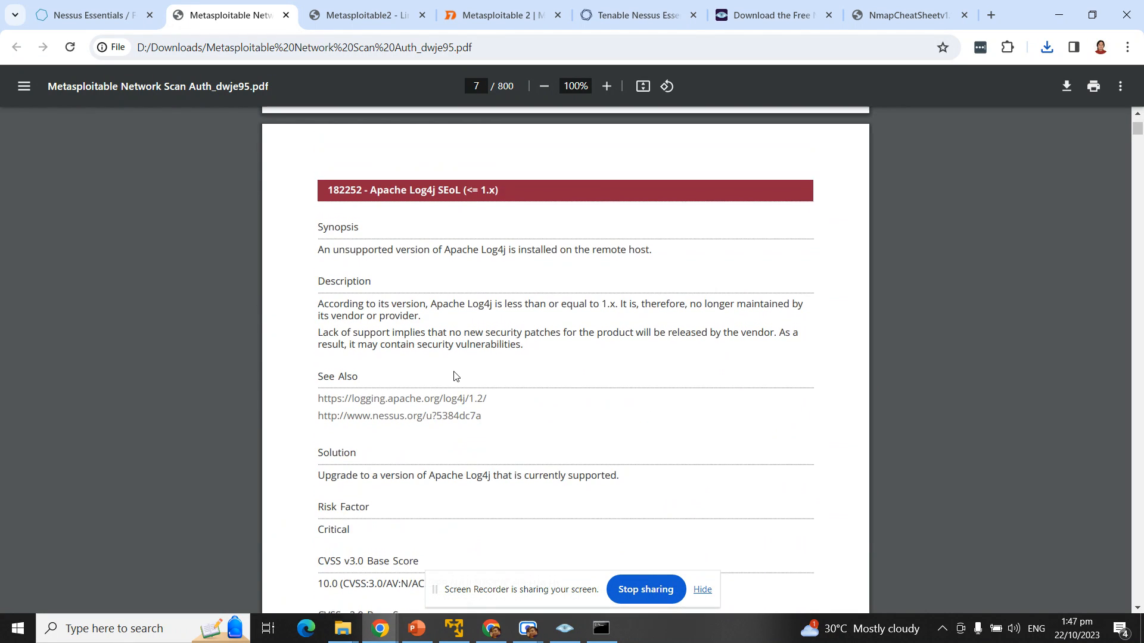
pyautogui.scroll(-10, 454, 375)
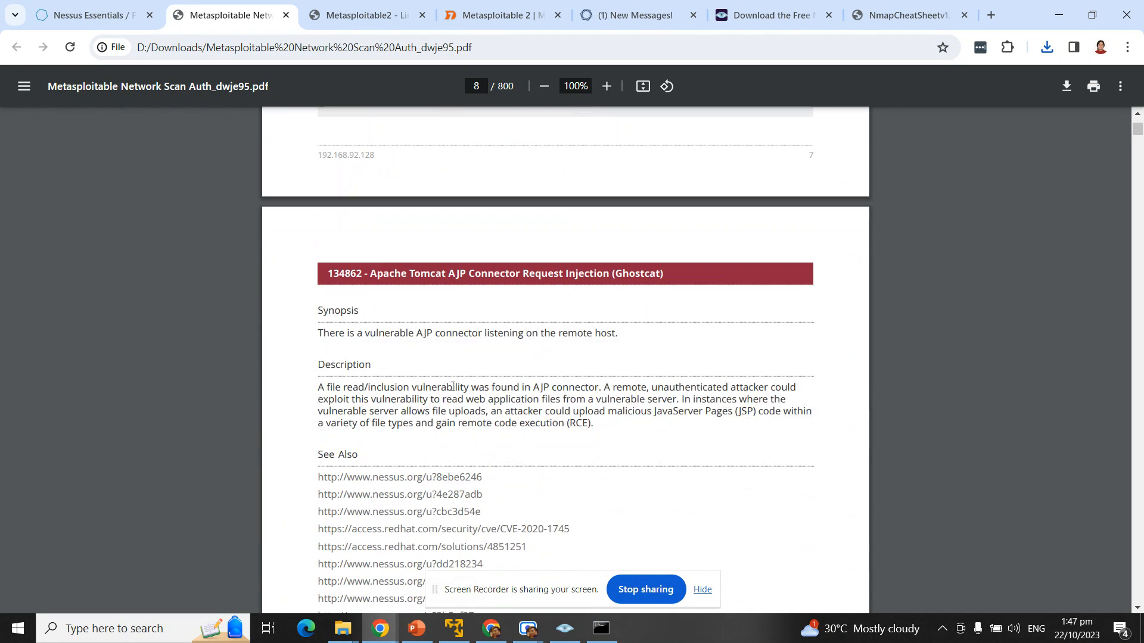
pyautogui.scroll(-7, 401, 289)
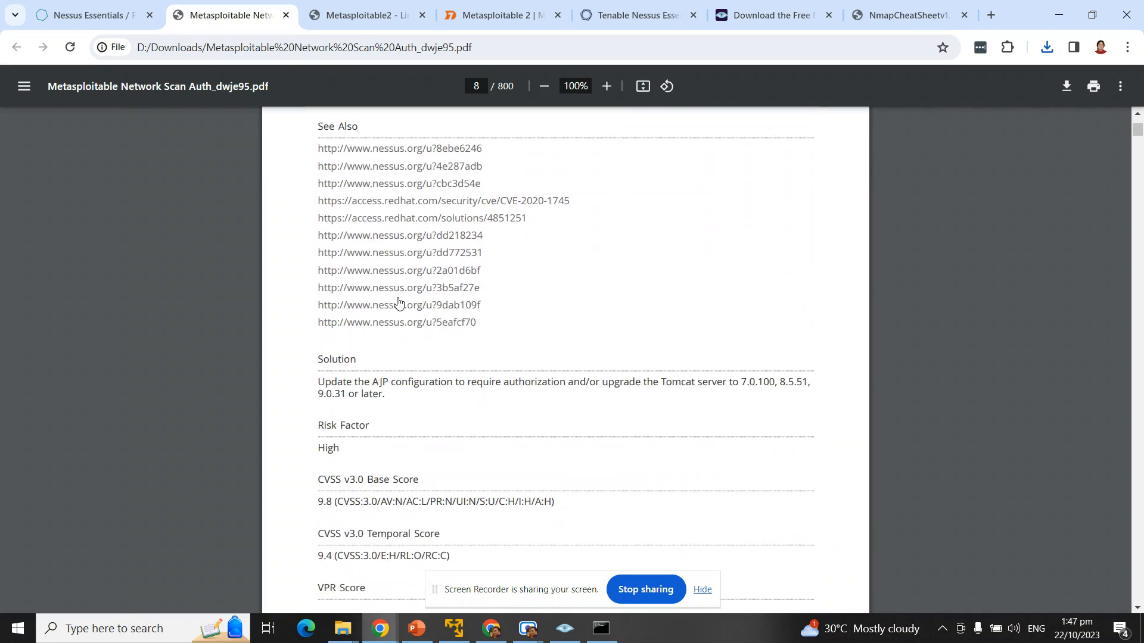
pyautogui.scroll(20, 370, 271)
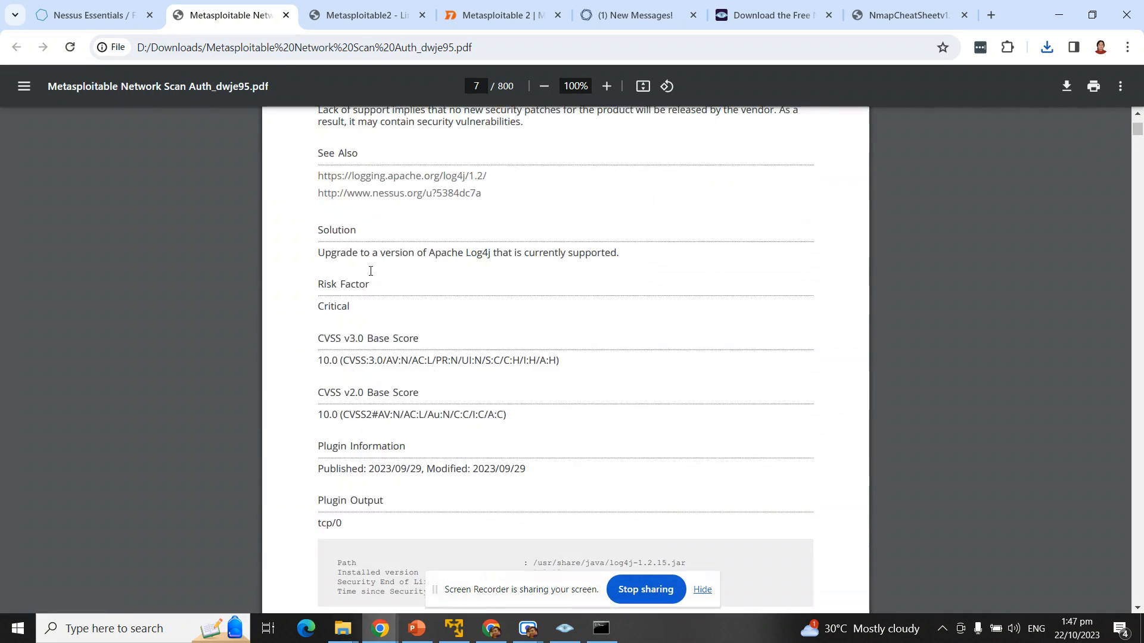
pyautogui.scroll(1, 351, 179)
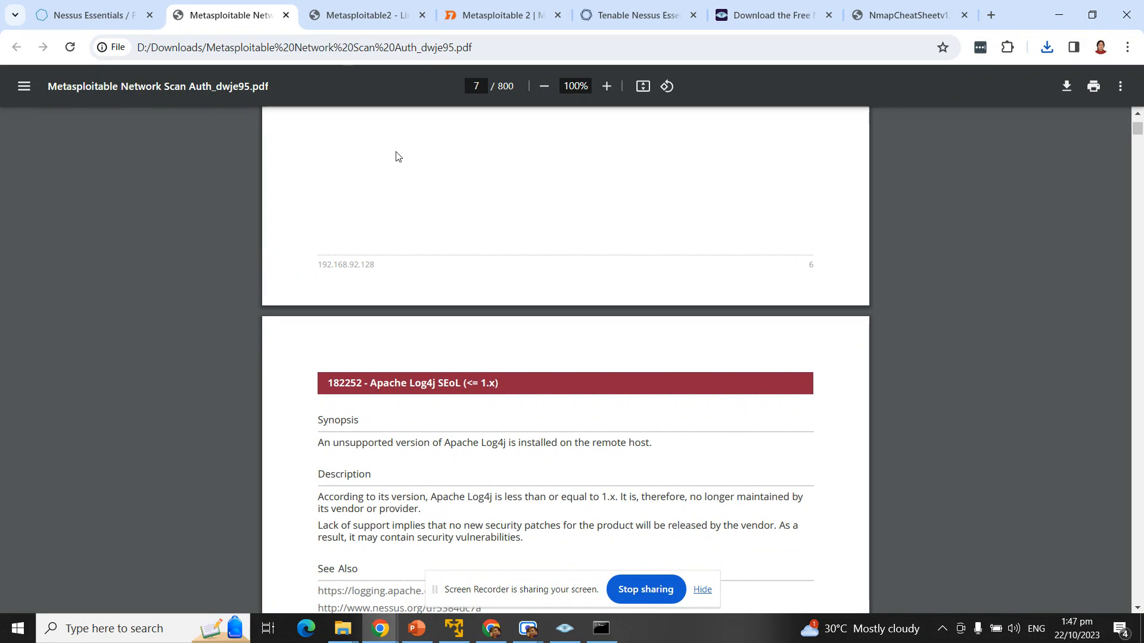
pyautogui.scroll(-1, 470, 168)
pyautogui.scroll(1, 470, 169)
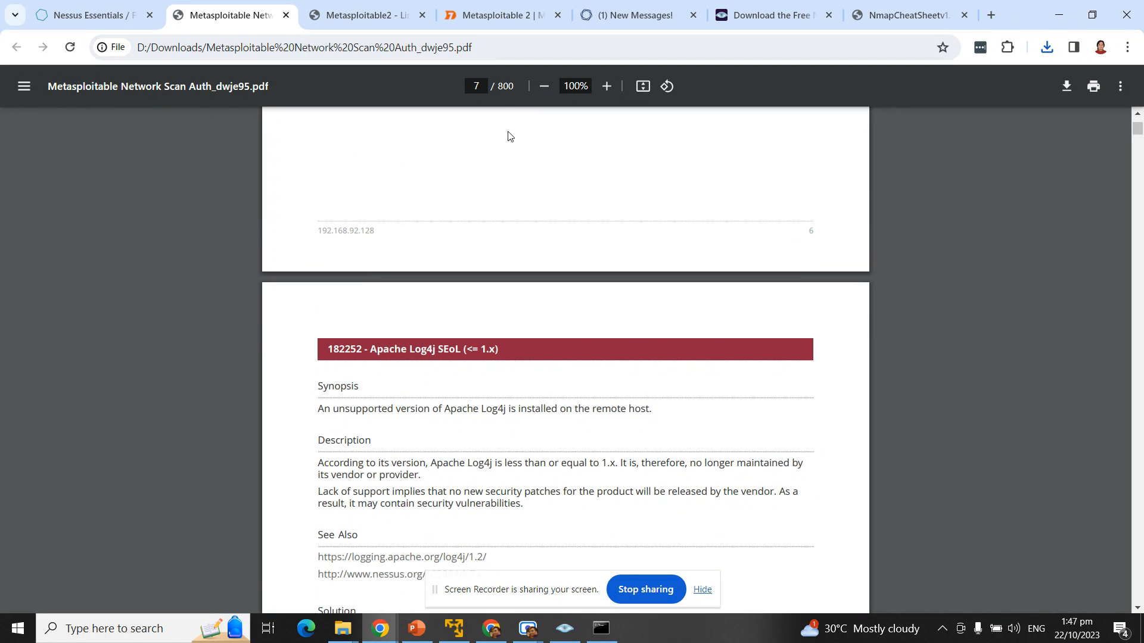
pyautogui.scroll(18, 508, 126)
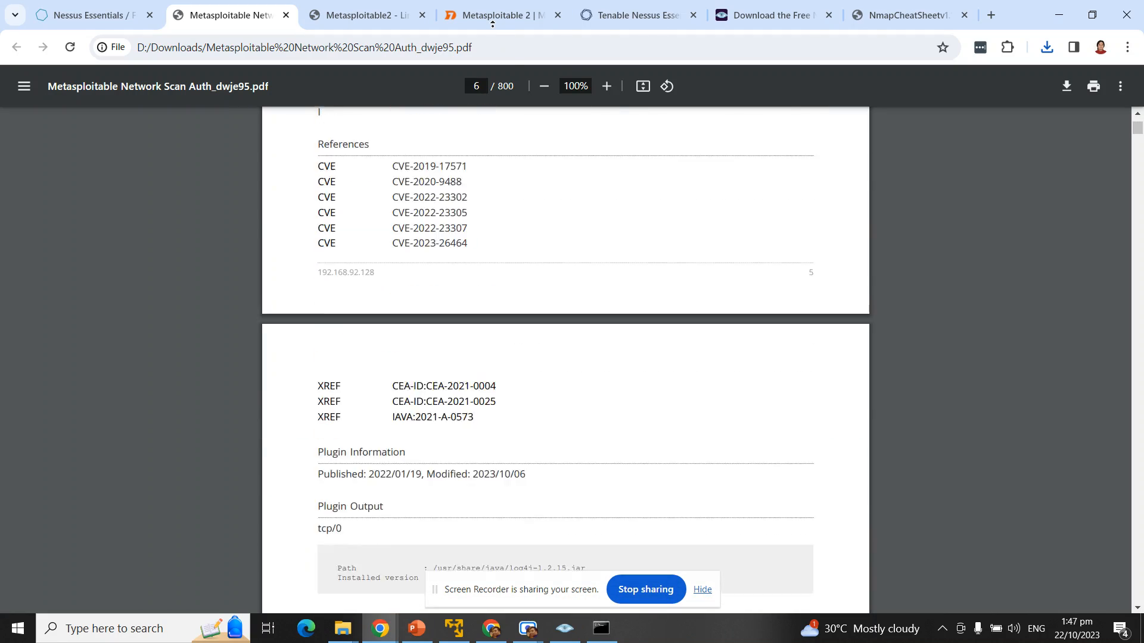
pyautogui.scroll(3, 559, 130)
pyautogui.scroll(-6, 627, 257)
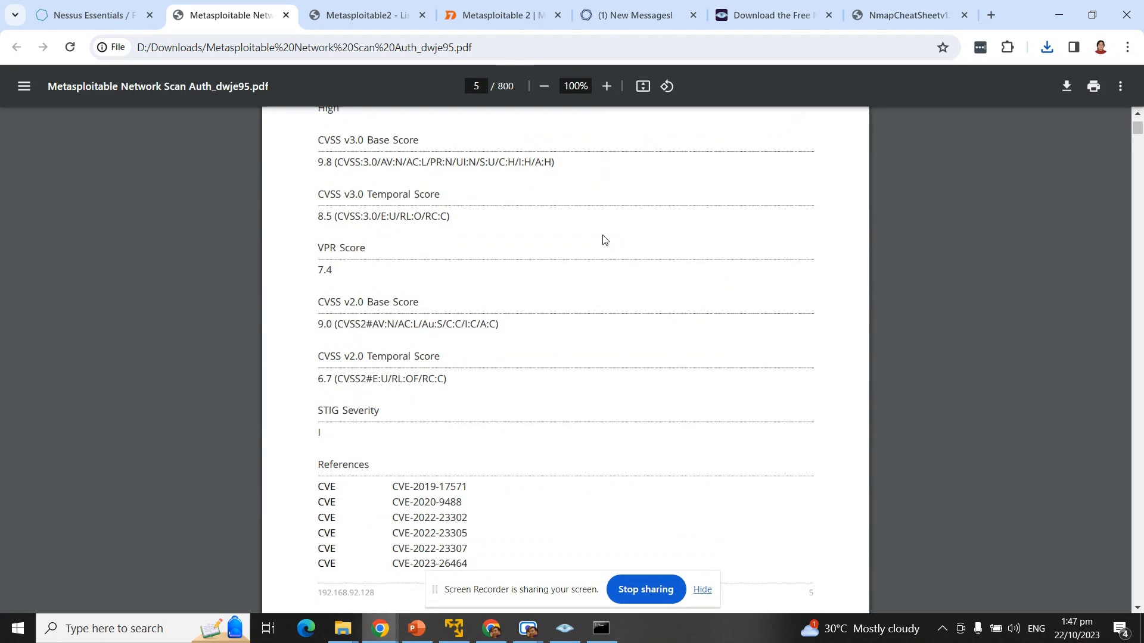
pyautogui.scroll(4, 603, 239)
pyautogui.scroll(12, 603, 239)
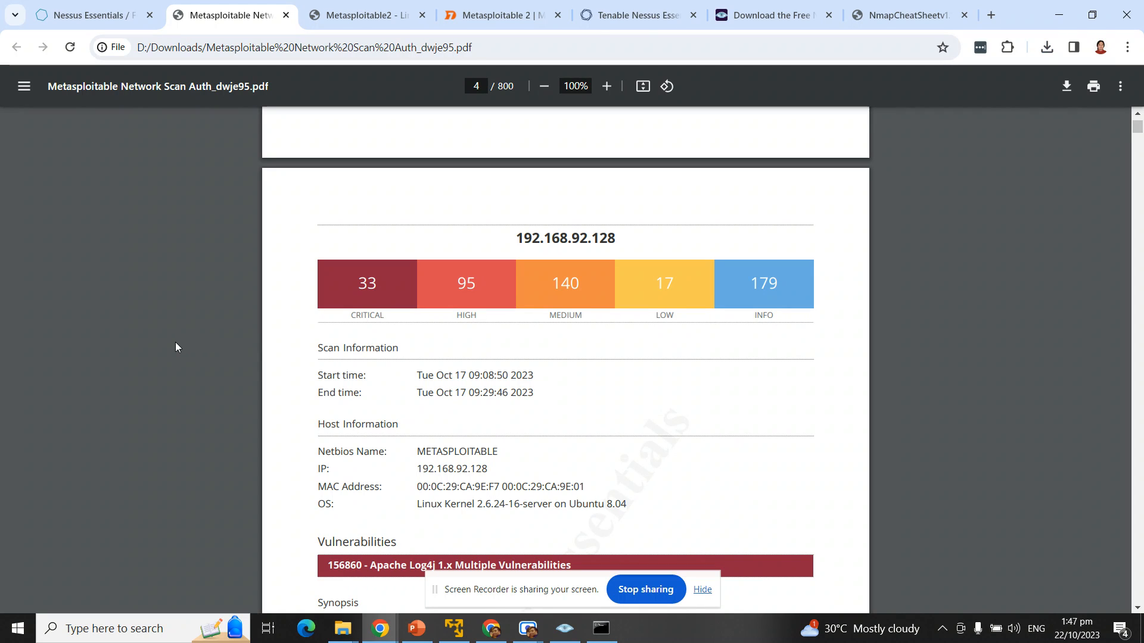
# Step: Highlight host 192.168.92.128's critical and high severity counts, then switch to the PowerPoint Scanning Tasks slide show
pyautogui.scroll(-5, 596, 358)
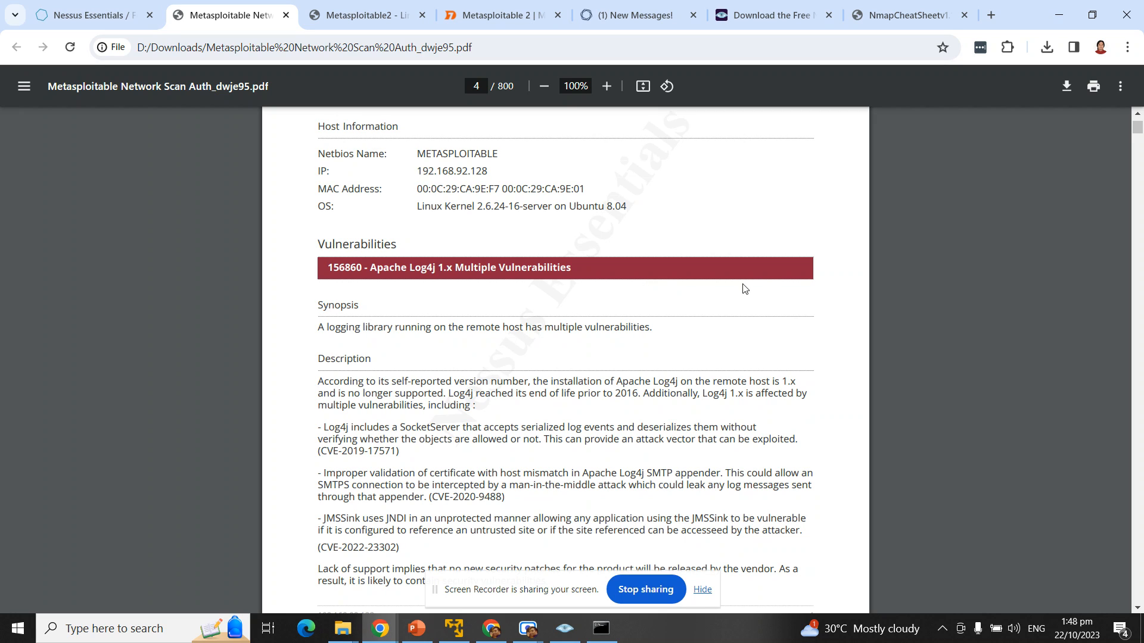
pyautogui.scroll(5, 747, 334)
pyautogui.scroll(8, 720, 304)
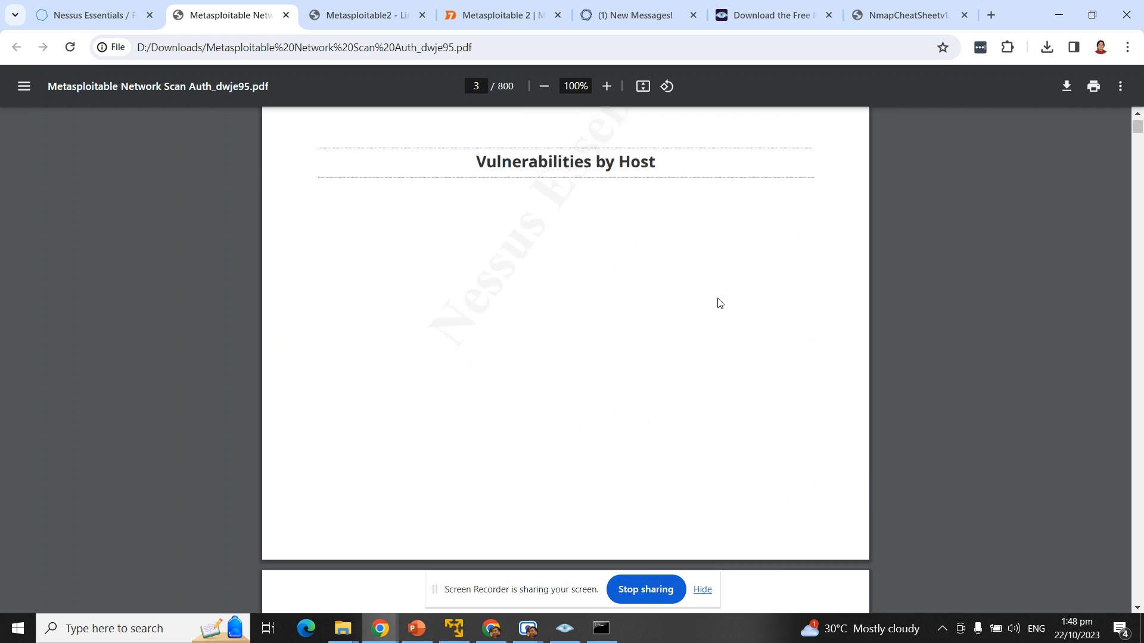
pyautogui.scroll(-9, 720, 303)
pyautogui.moveTo(353, 189); pyautogui.dragTo(568, 205)
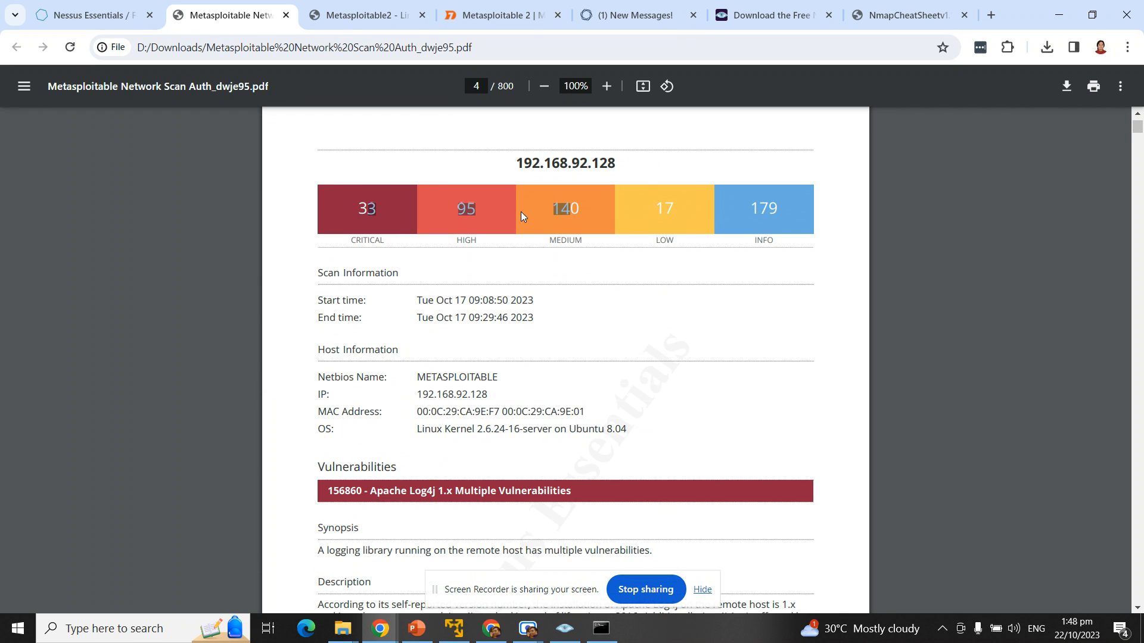
pyautogui.click(338, 193)
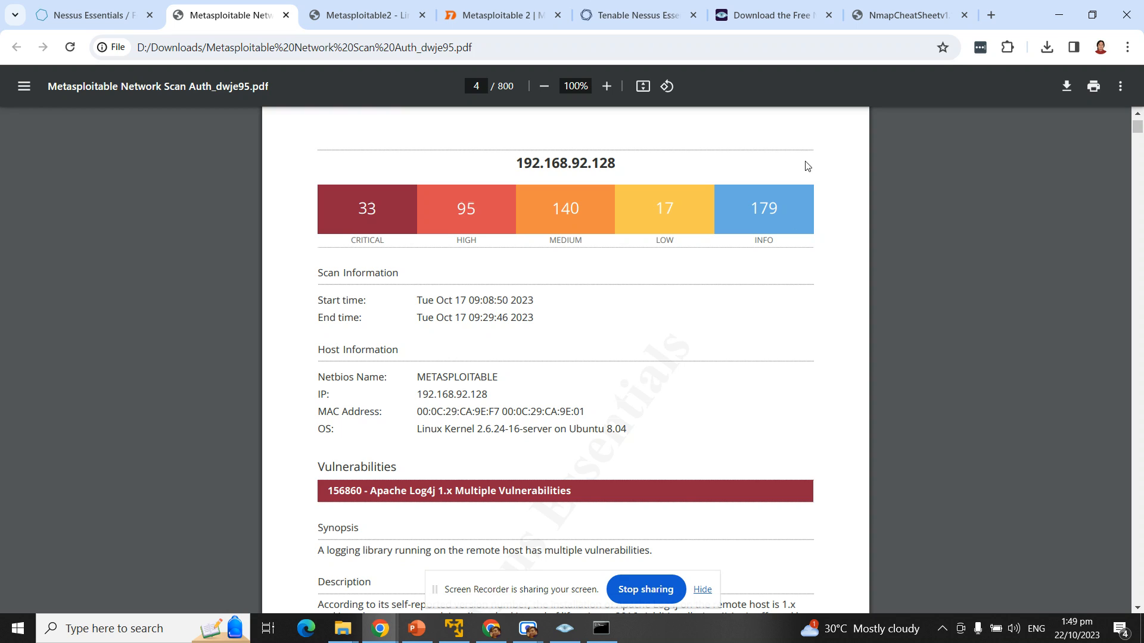
pyautogui.click(416, 629)
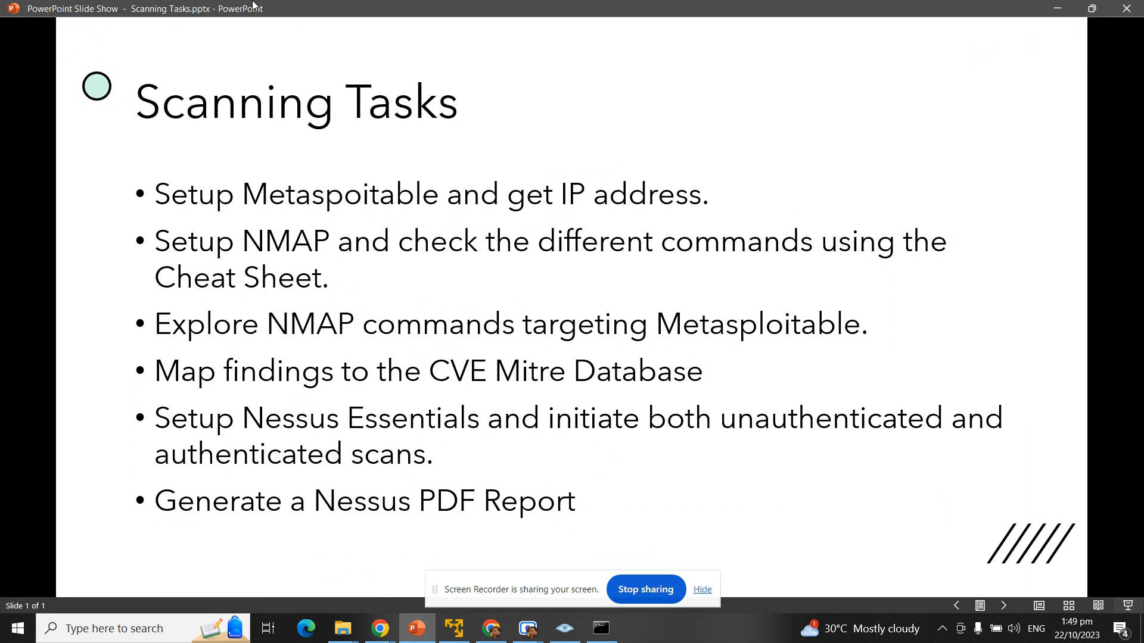